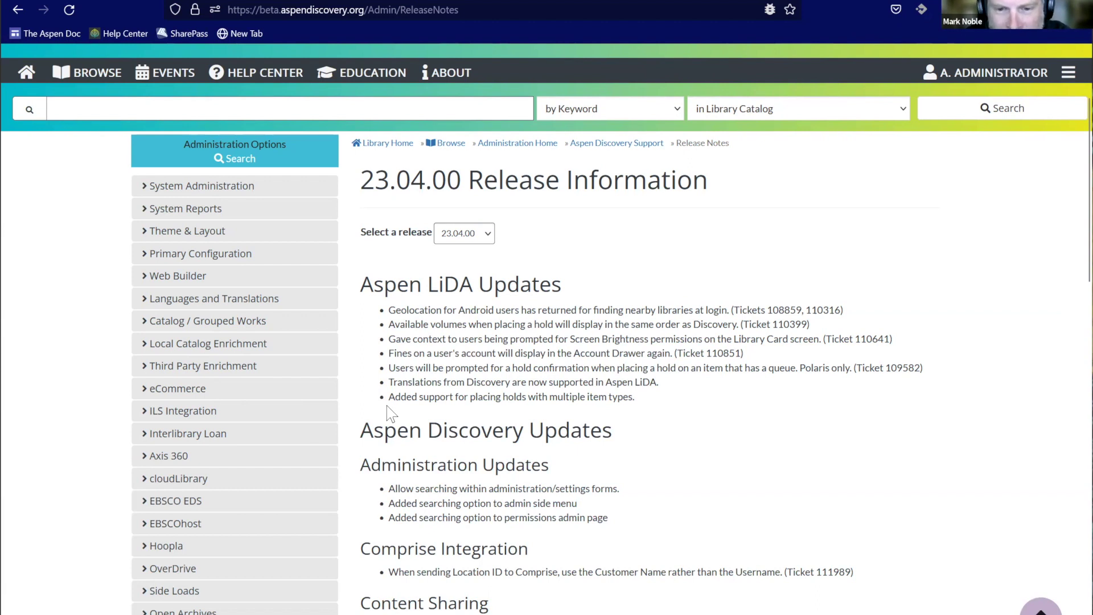
Step: Scroll down through the 23.04.00 release notes page
{"action": "scroll", "coordinate": [549, 428], "scroll_direction": "down", "scroll_amount": 1}
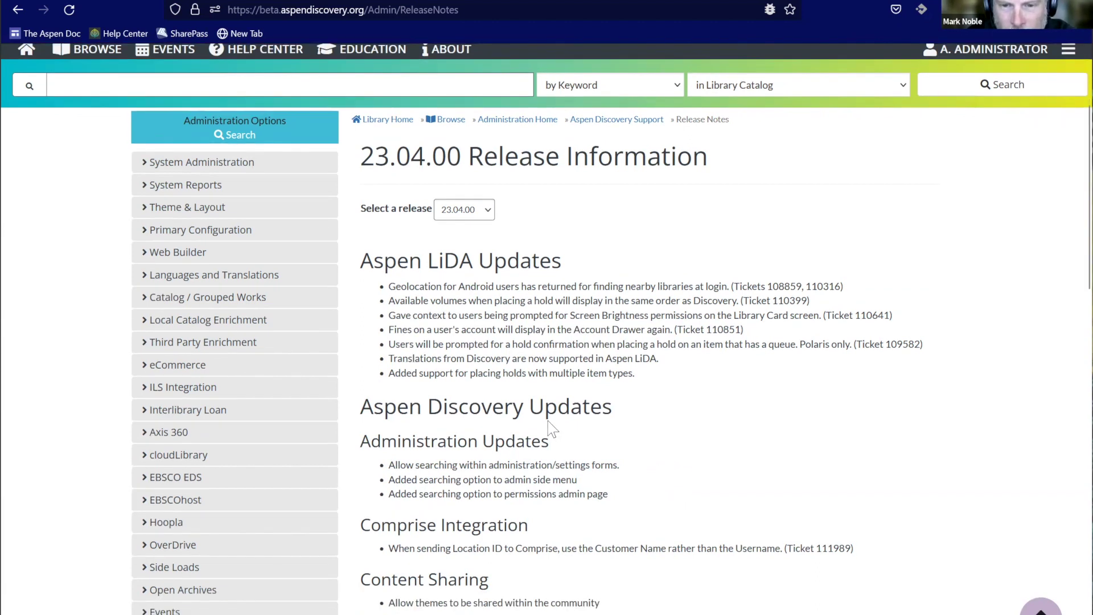
{"action": "scroll", "coordinate": [550, 428], "scroll_direction": "down", "scroll_amount": 2}
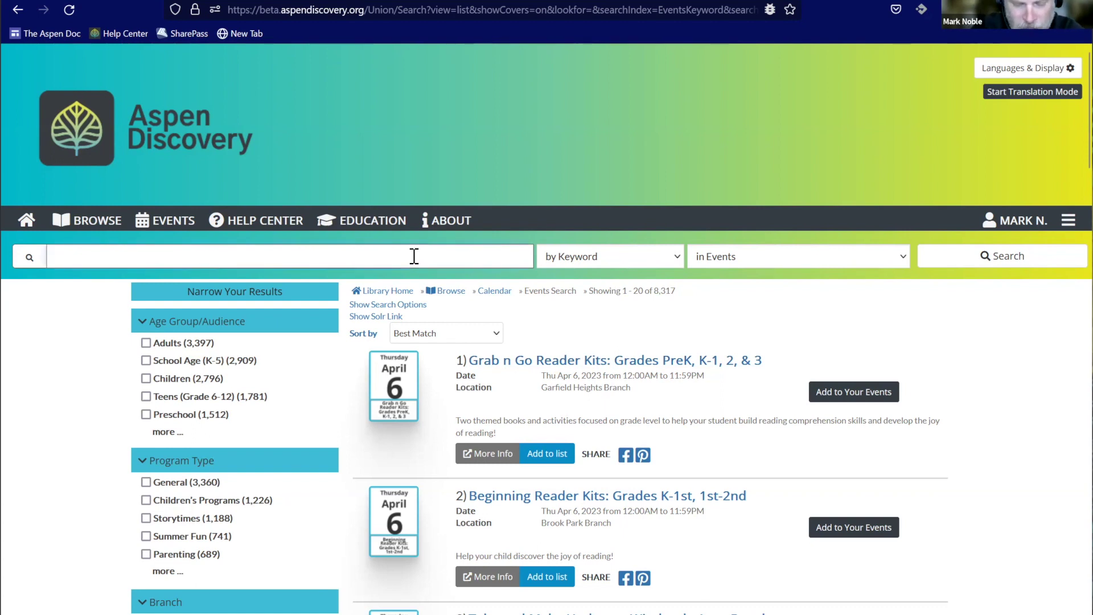
Step: Search events for 'lego' and open the LEGO Bridge Building: Families and students grades K - 5 event
{"action": "left_click", "coordinate": [414, 256]}
{"action": "type", "text": "lego"}
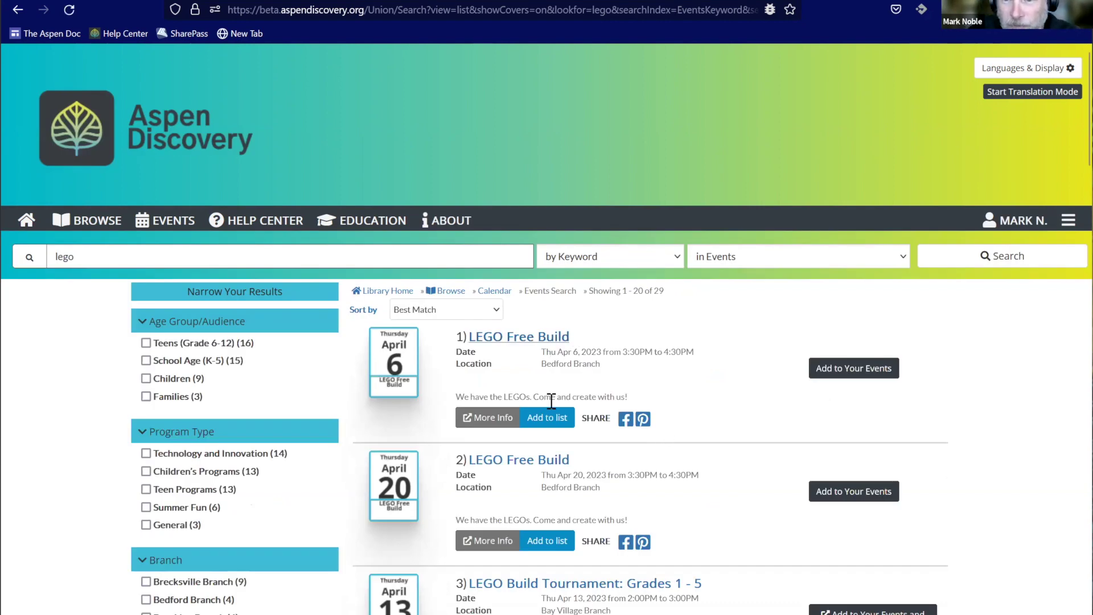
{"action": "scroll", "coordinate": [668, 452], "scroll_direction": "down", "scroll_amount": 7}
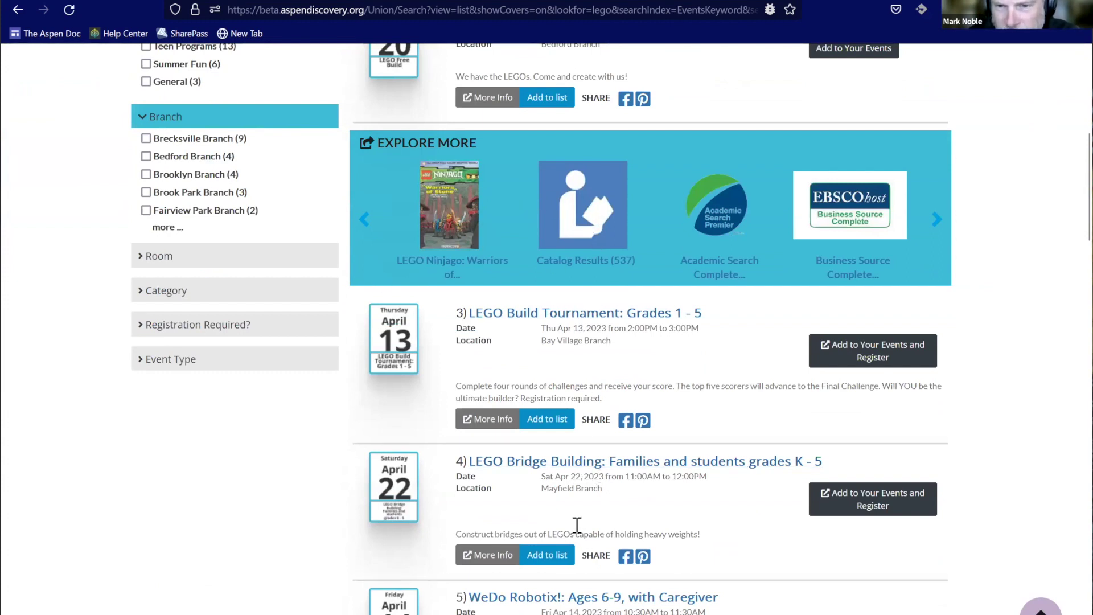
{"action": "left_click", "coordinate": [576, 464]}
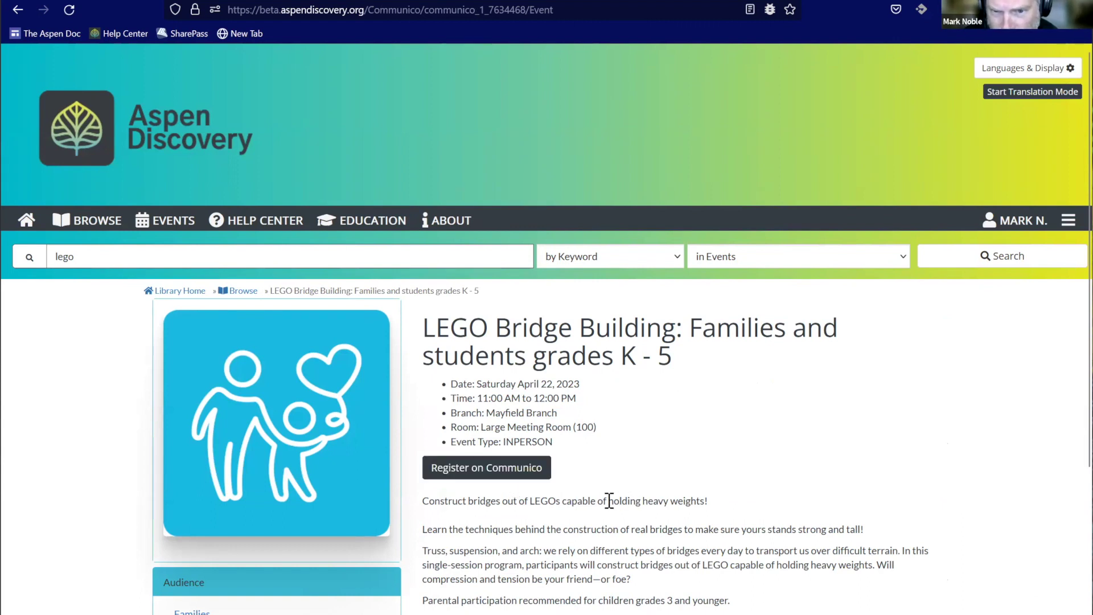
Step: View the event's Communico registration page, then return to the lego search results
{"action": "left_click", "coordinate": [494, 474]}
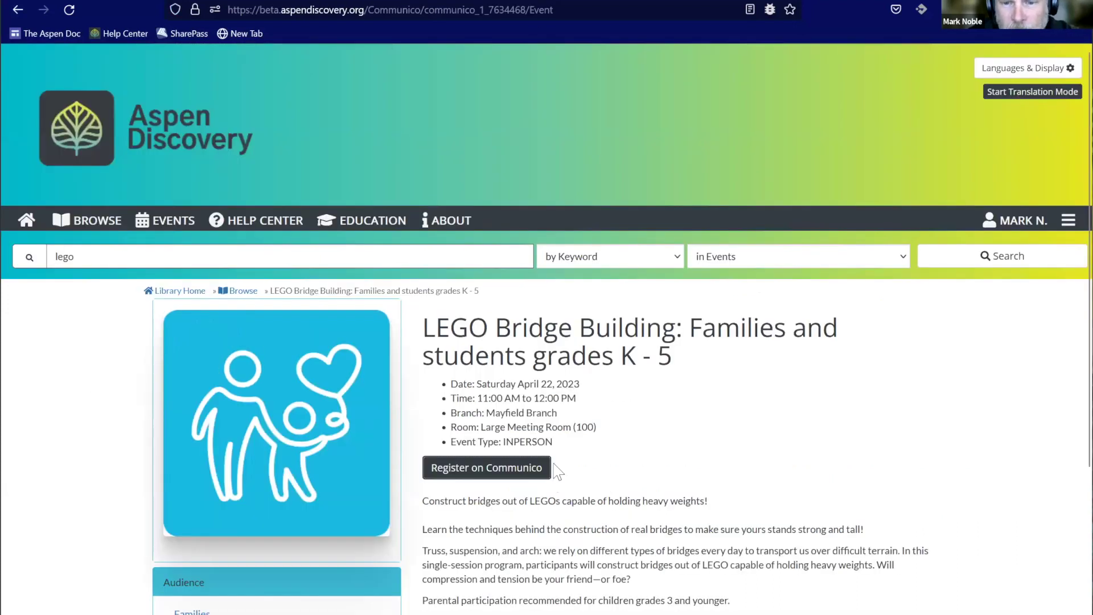
{"action": "key", "text": "ctrl+w"}
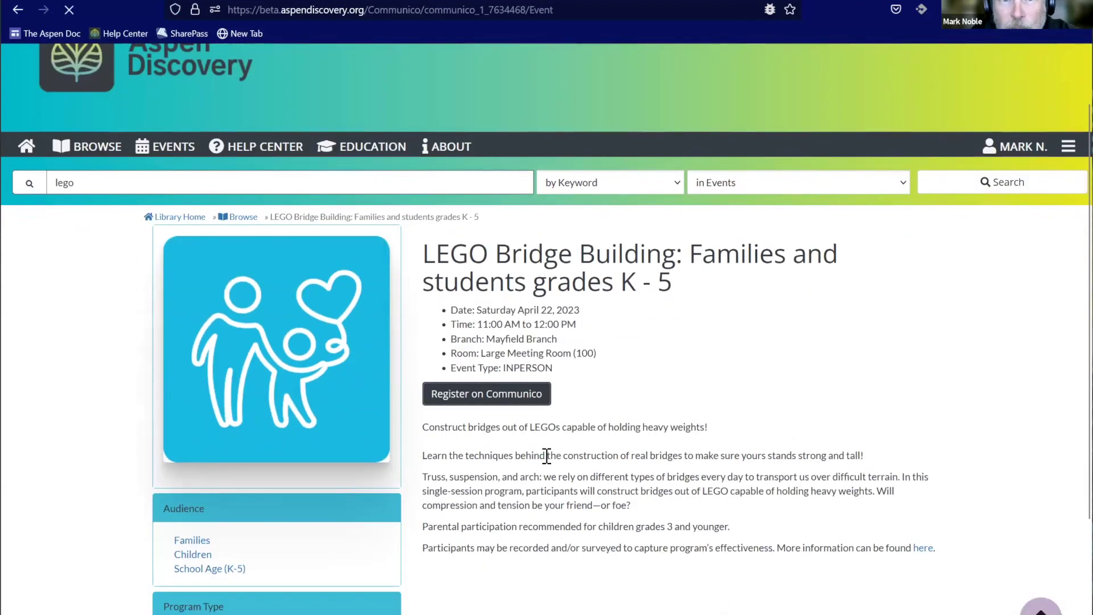
{"action": "key", "text": "alt+Left"}
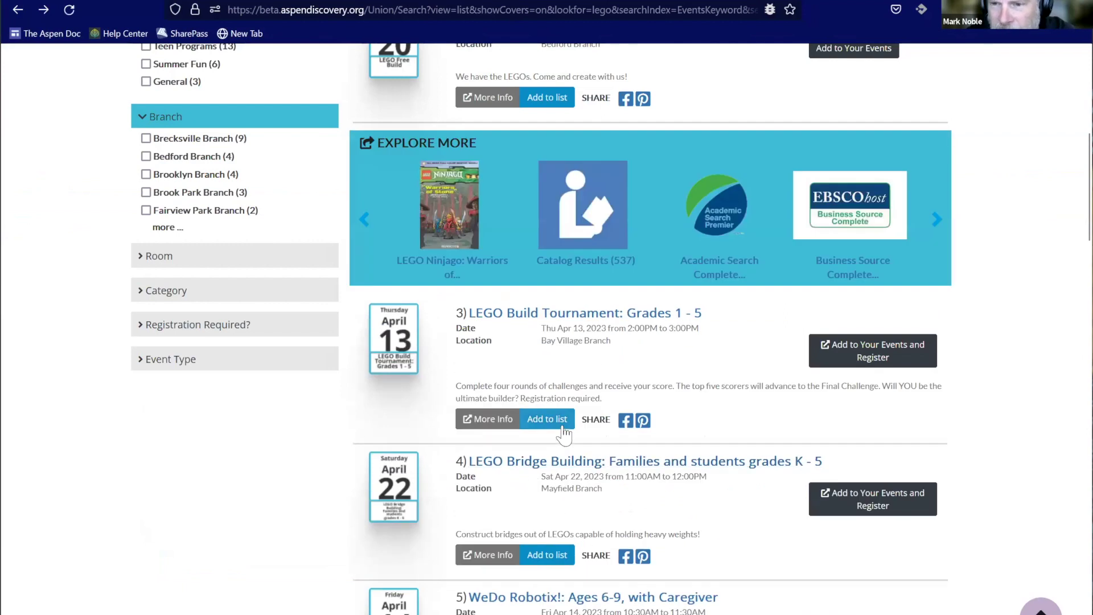
Step: Add the first LEGO Free Build result to a new public list named 'Lego at the Library for April'
{"action": "scroll", "coordinate": [553, 435], "scroll_direction": "up", "scroll_amount": 4}
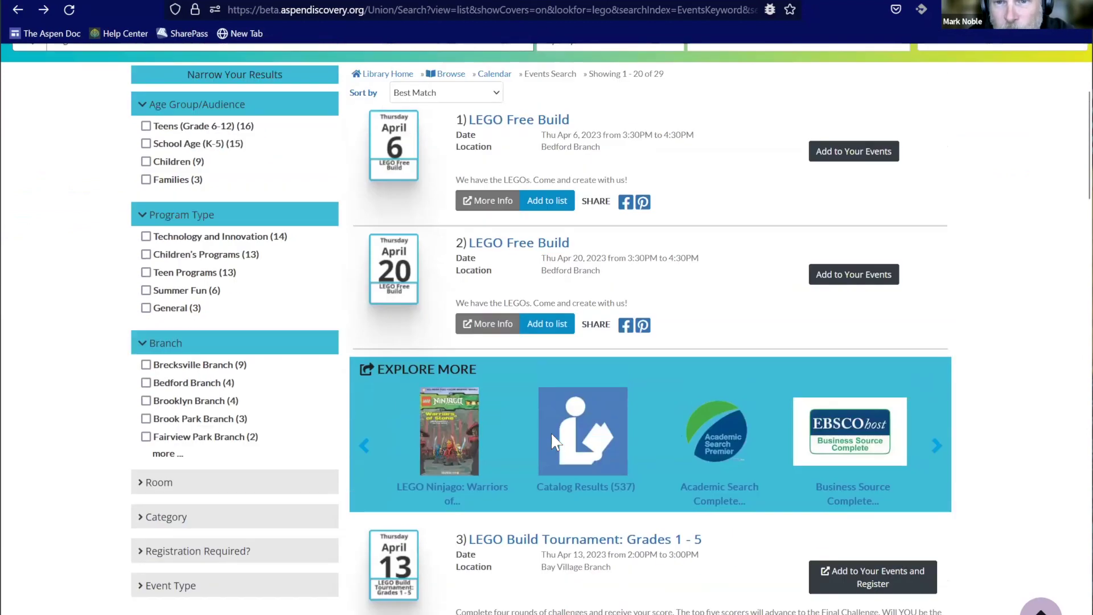
{"action": "scroll", "coordinate": [555, 442], "scroll_direction": "up", "scroll_amount": 1}
{"action": "left_click", "coordinate": [545, 269]}
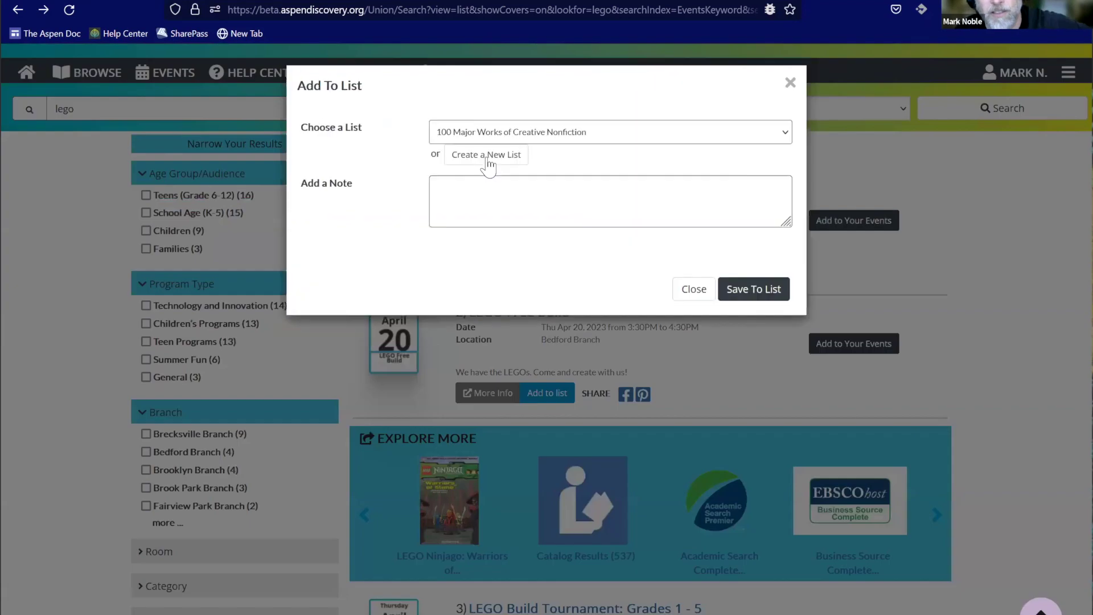
{"action": "left_click", "coordinate": [491, 155]}
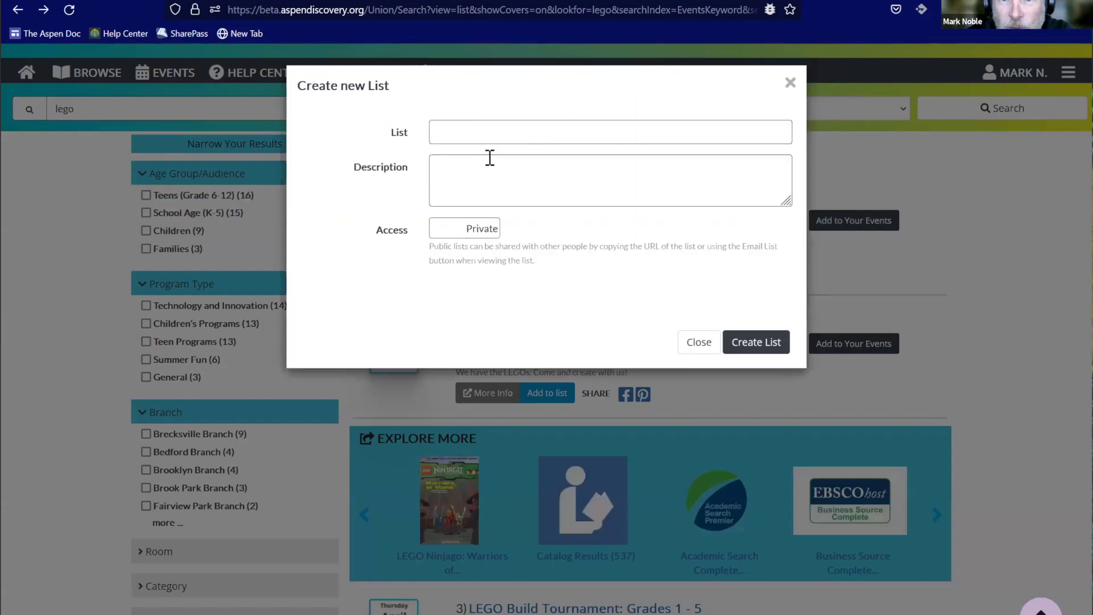
{"action": "left_click", "coordinate": [497, 136]}
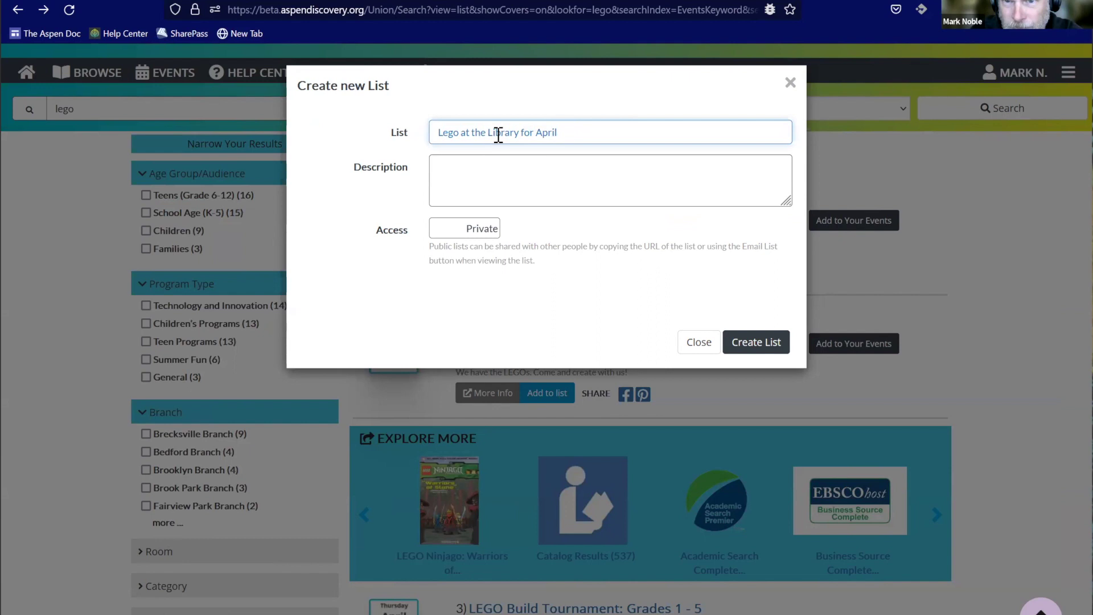
{"action": "left_click", "coordinate": [471, 229]}
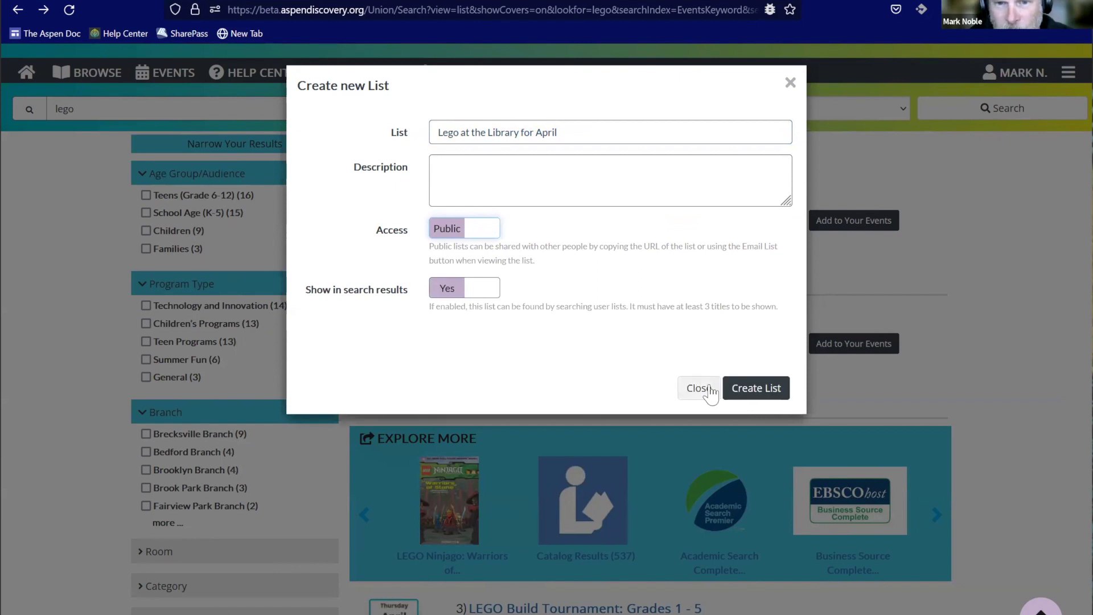
{"action": "left_click", "coordinate": [752, 389]}
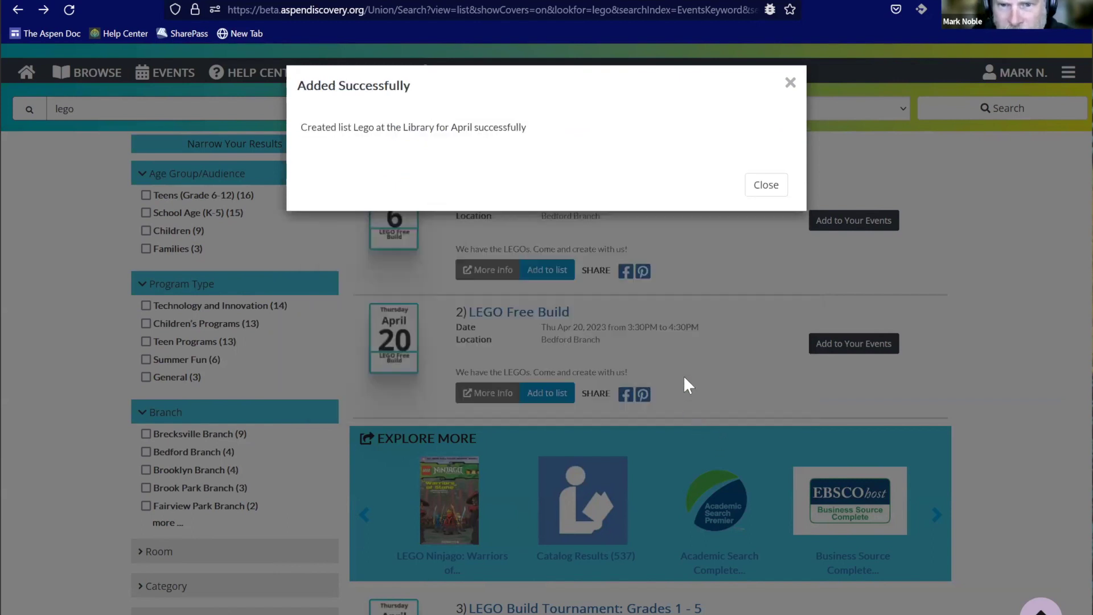
{"action": "left_click", "coordinate": [765, 185]}
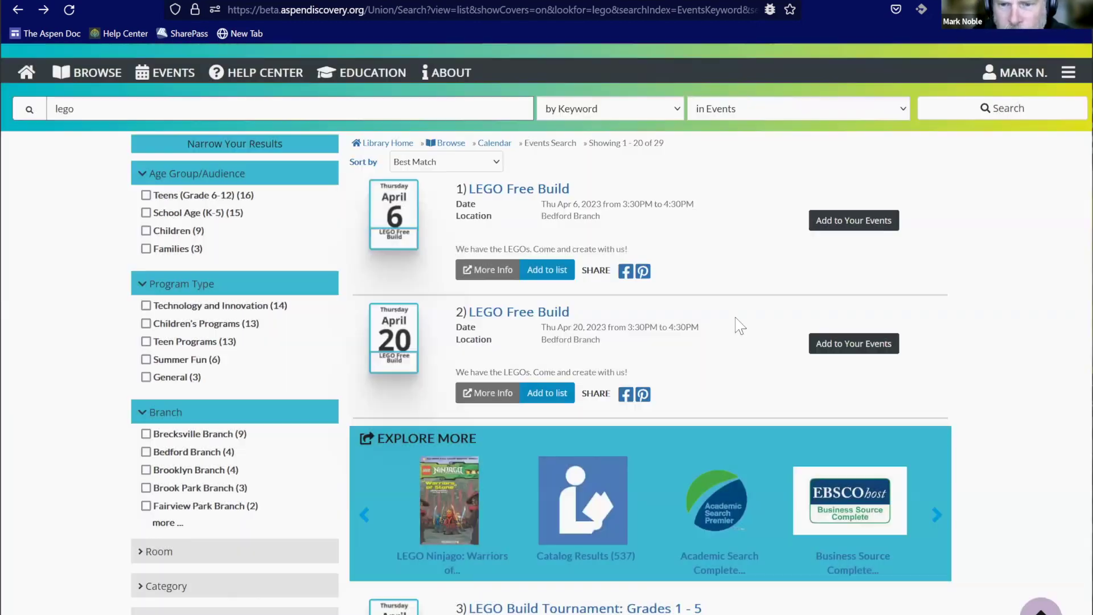
Step: Save the next two LEGO event results to the Lego at the Library for April list
{"action": "scroll", "coordinate": [617, 439], "scroll_direction": "down", "scroll_amount": 5}
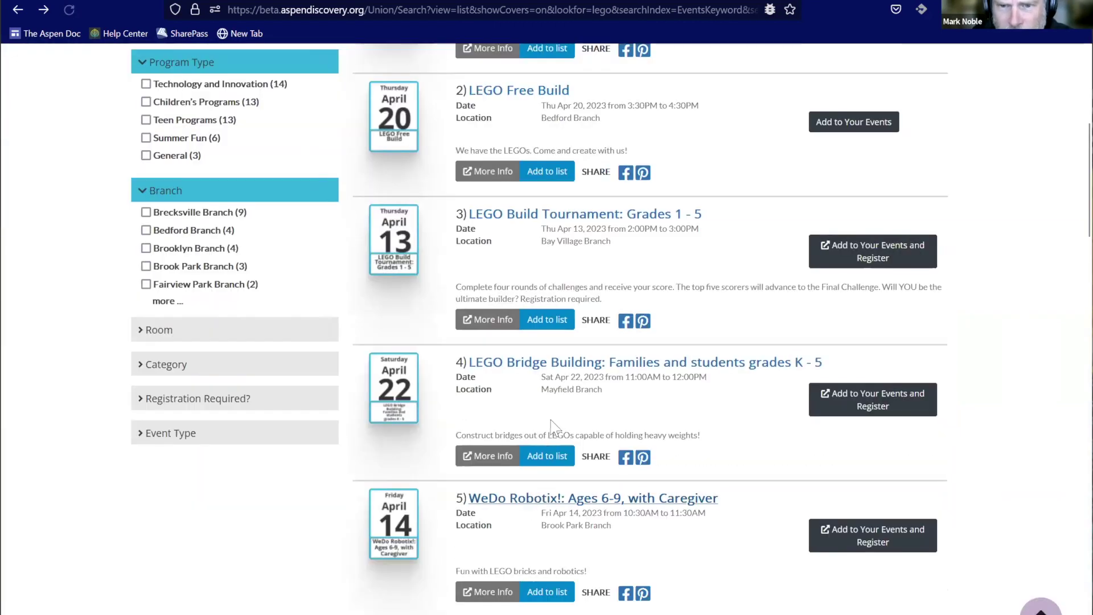
{"action": "left_click", "coordinate": [547, 320]}
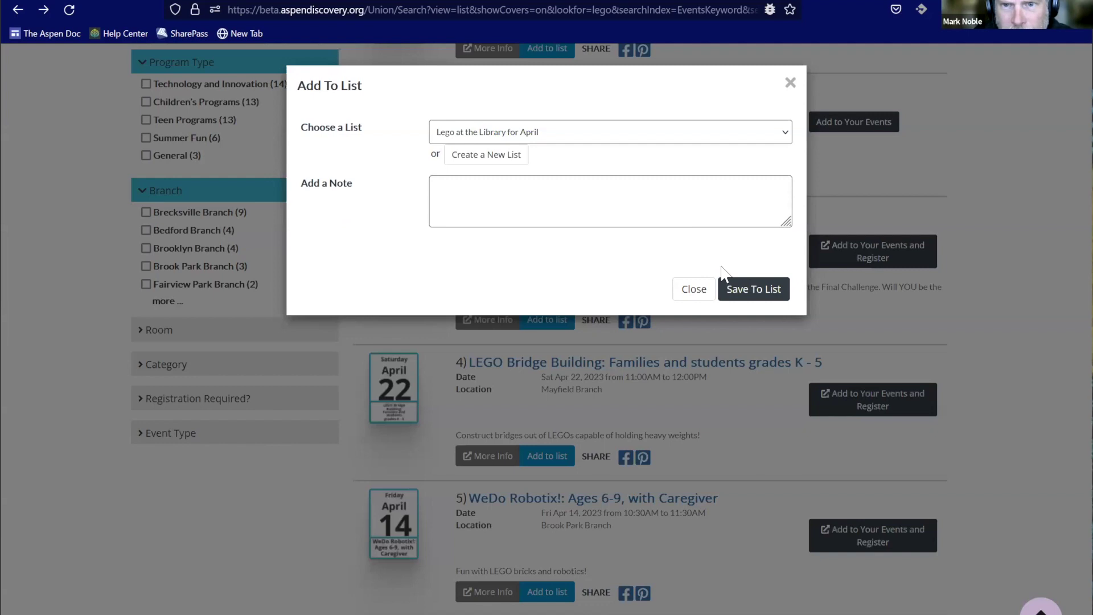
{"action": "left_click", "coordinate": [757, 288]}
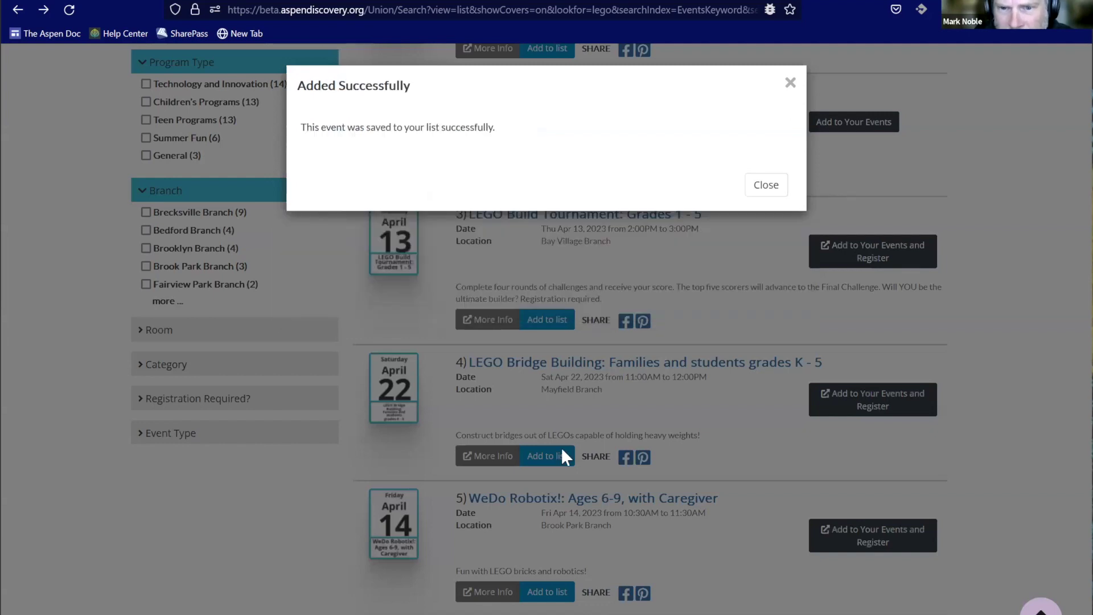
{"action": "left_click", "coordinate": [763, 185]}
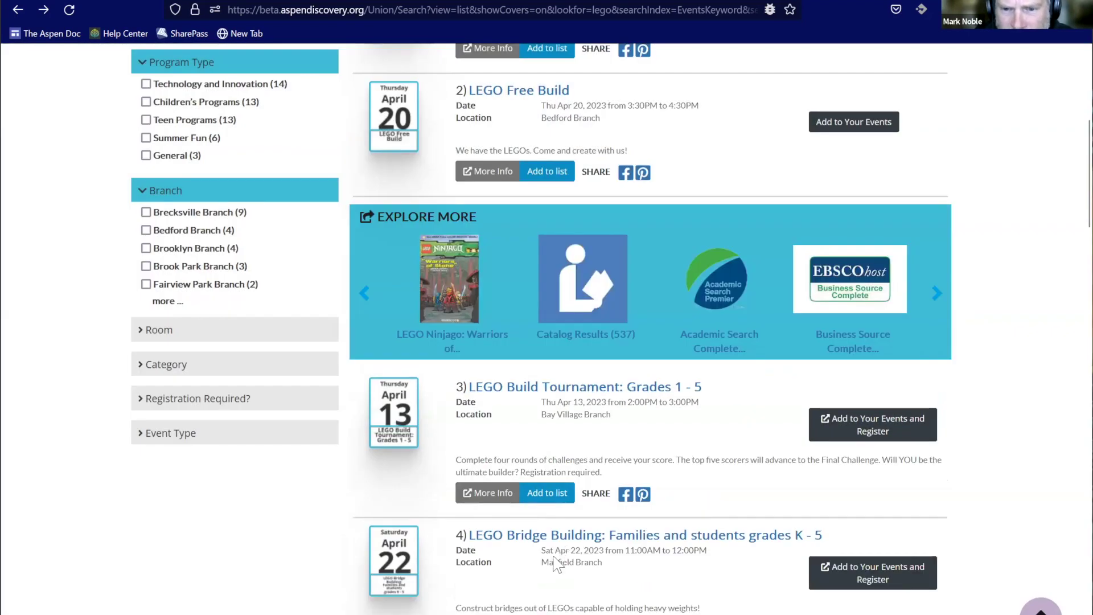
{"action": "scroll", "coordinate": [551, 576], "scroll_direction": "down", "scroll_amount": 4}
{"action": "left_click", "coordinate": [546, 407]}
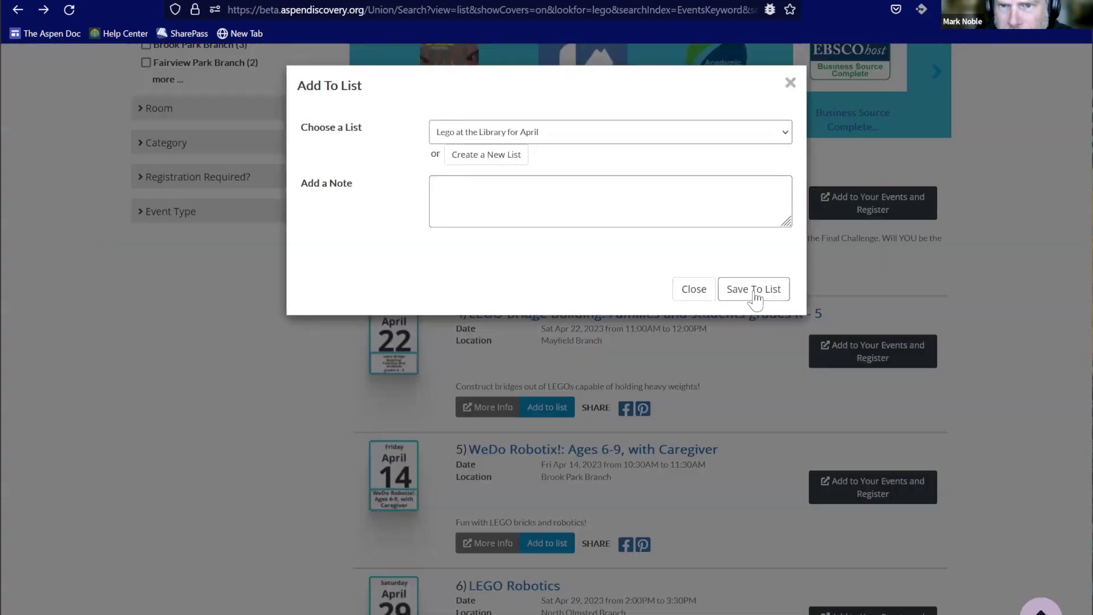
{"action": "left_click", "coordinate": [760, 291]}
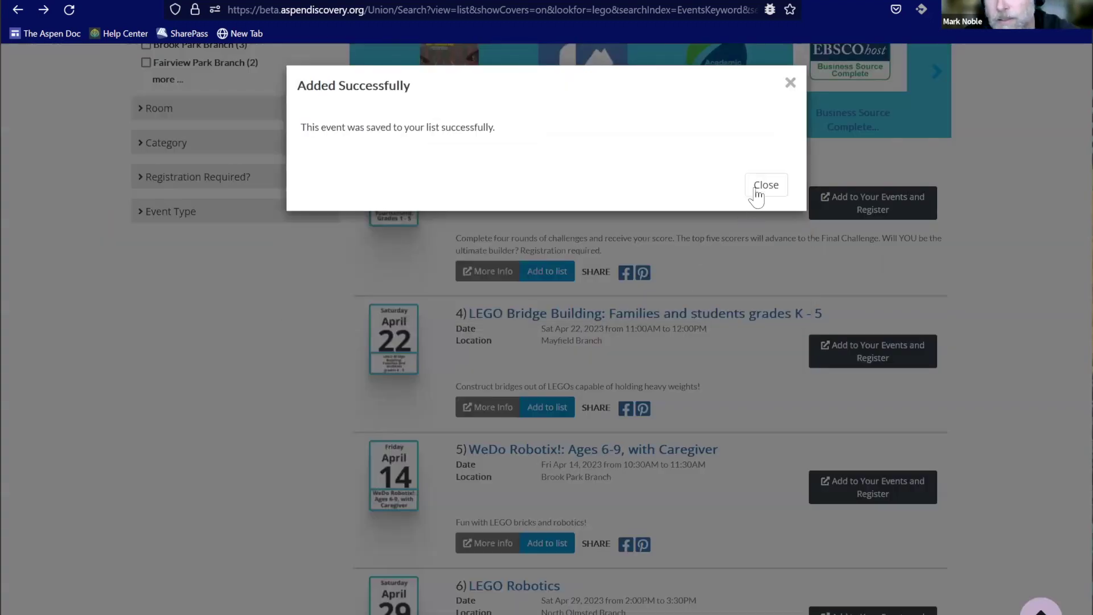
{"action": "left_click", "coordinate": [763, 185]}
Step: Save two more results, including Builder's Challenge: Earth Day, to the same list
{"action": "scroll", "coordinate": [524, 512], "scroll_direction": "down", "scroll_amount": 4}
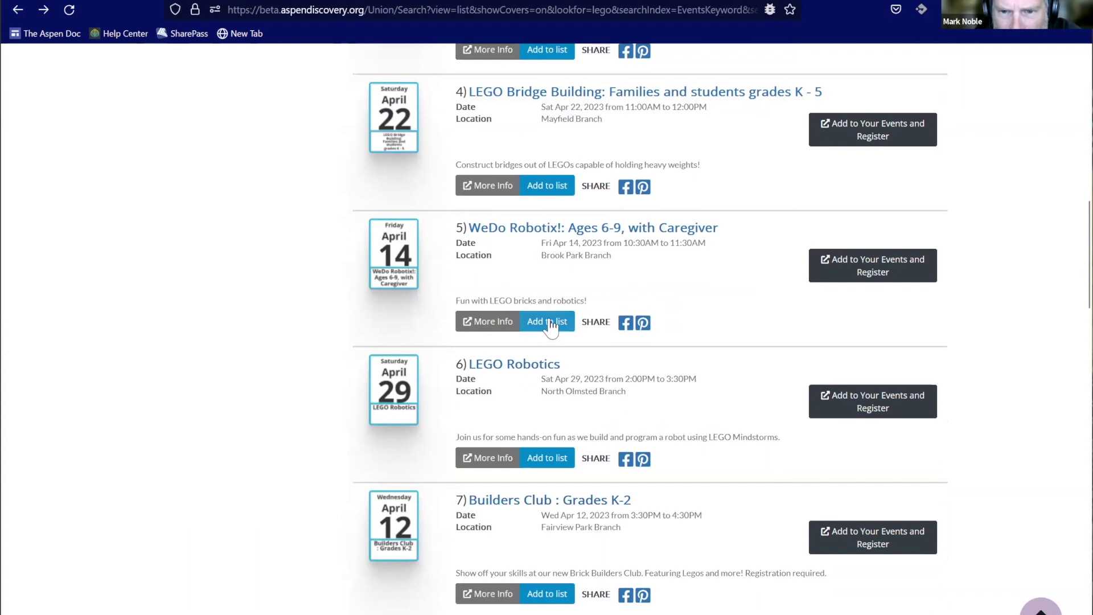
{"action": "left_click", "coordinate": [555, 457]}
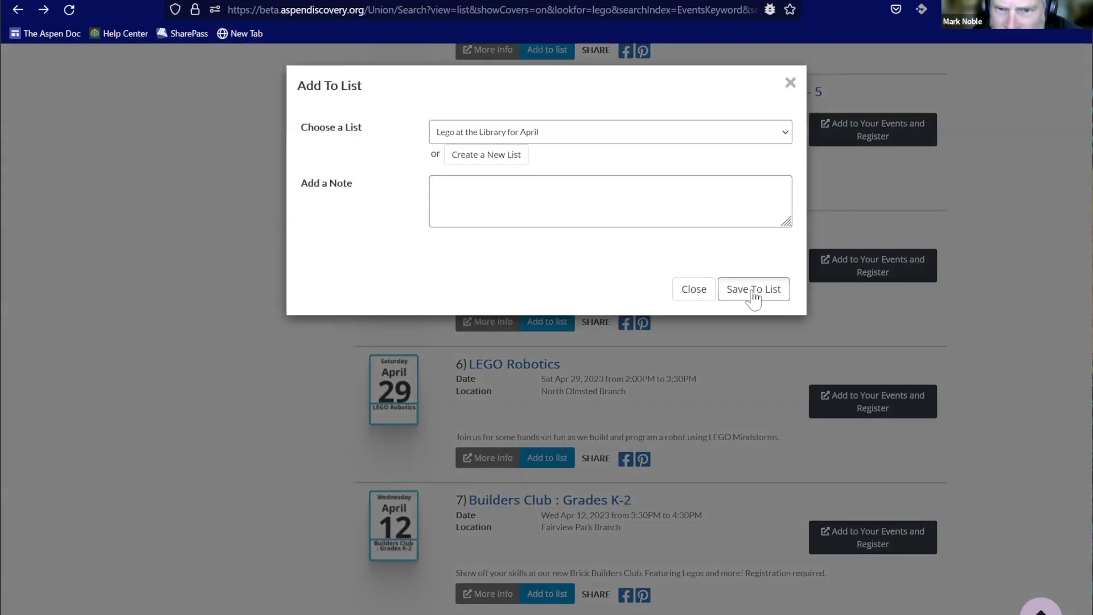
{"action": "left_click", "coordinate": [753, 290]}
{"action": "left_click", "coordinate": [764, 188]}
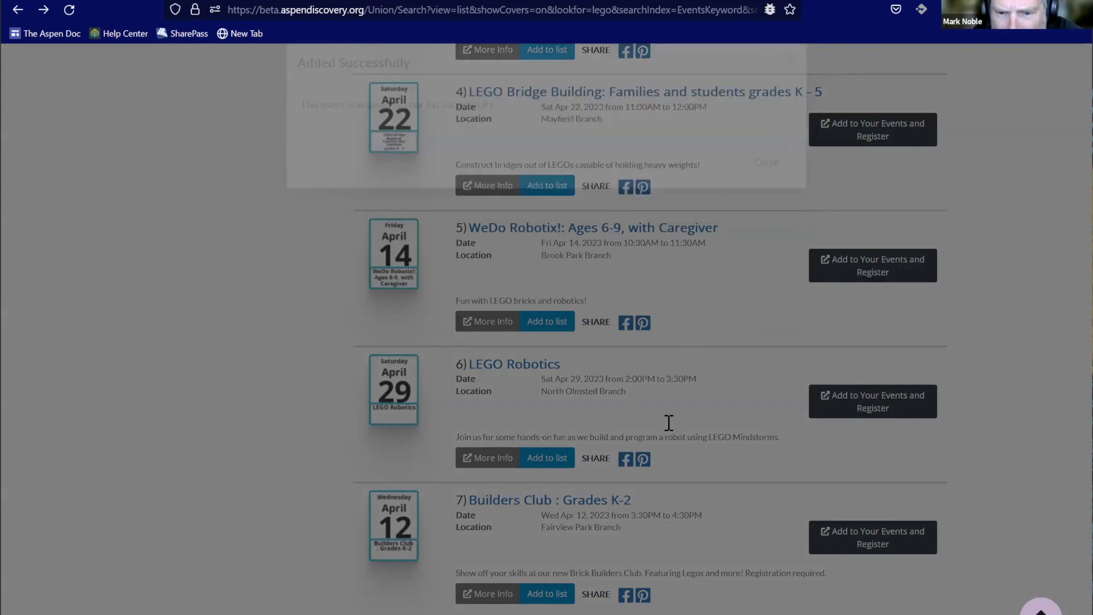
{"action": "scroll", "coordinate": [569, 484], "scroll_direction": "down", "scroll_amount": 3}
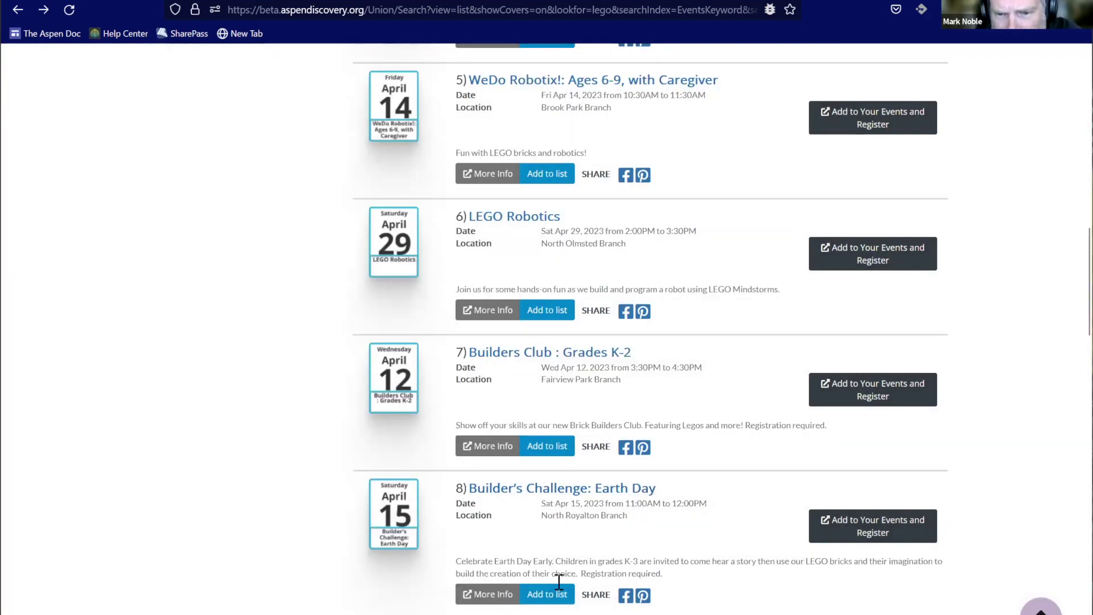
{"action": "left_click", "coordinate": [557, 601]}
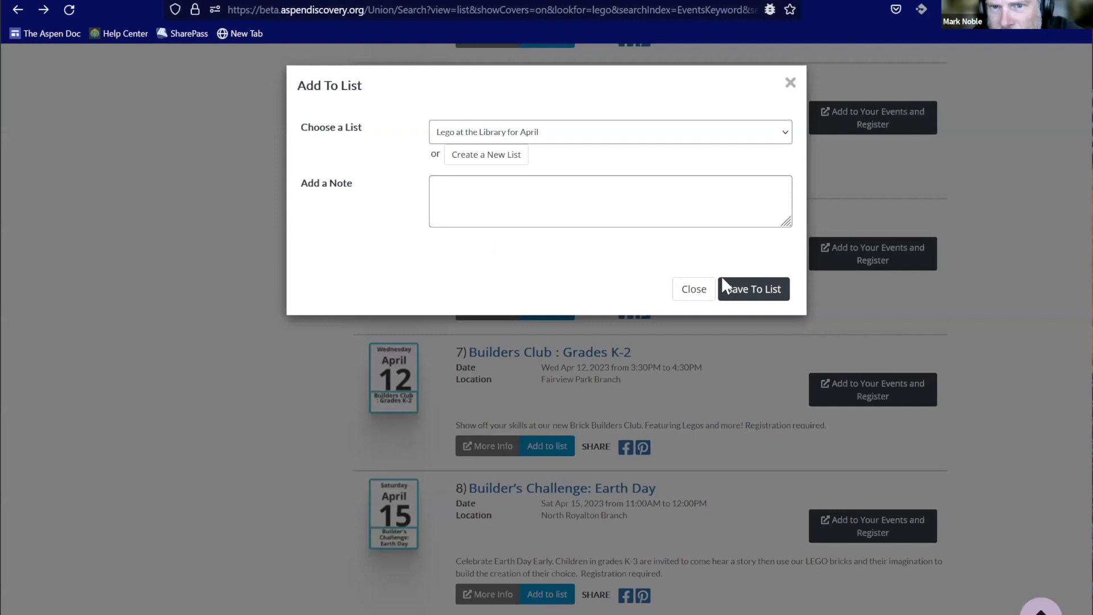
{"action": "left_click", "coordinate": [754, 291]}
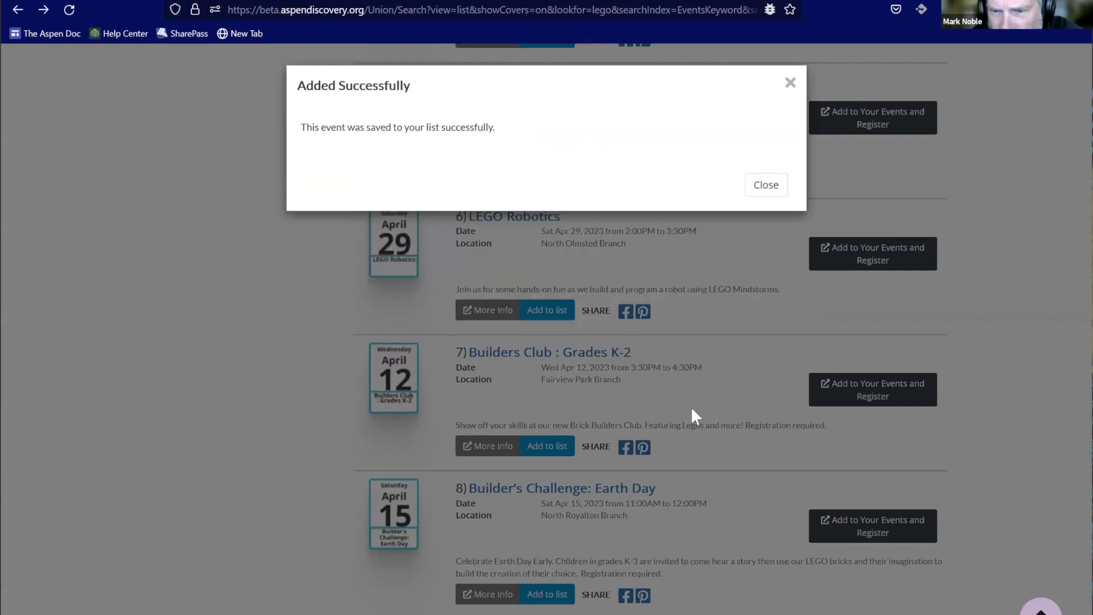
{"action": "left_click", "coordinate": [765, 184]}
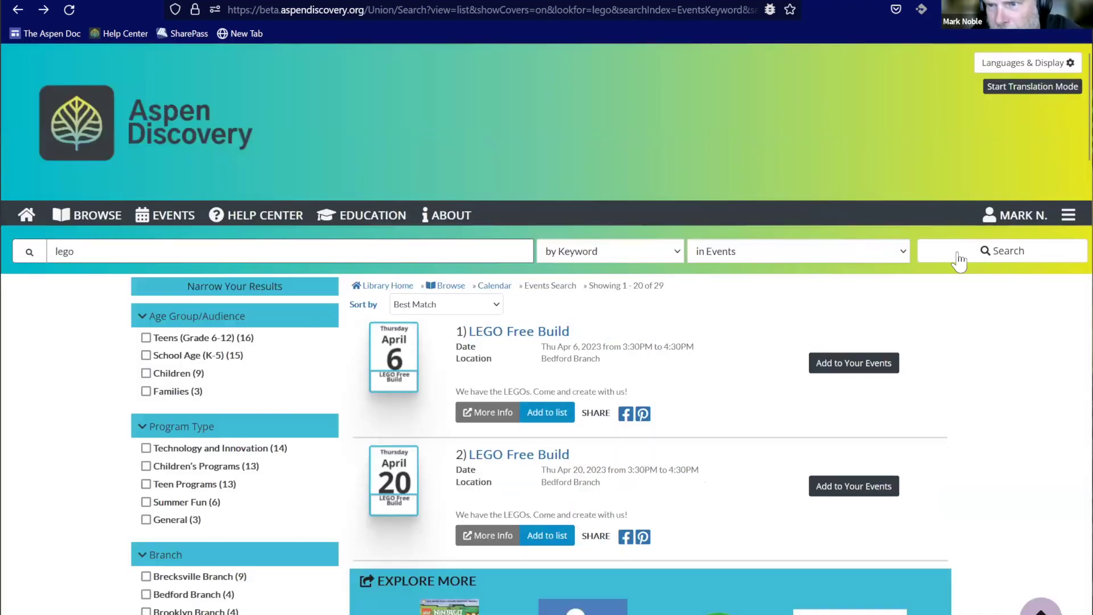
Step: Open the 'Lego at the Library for April' list from Your Lists and start adding it as a browse category
{"action": "left_click", "coordinate": [1015, 220]}
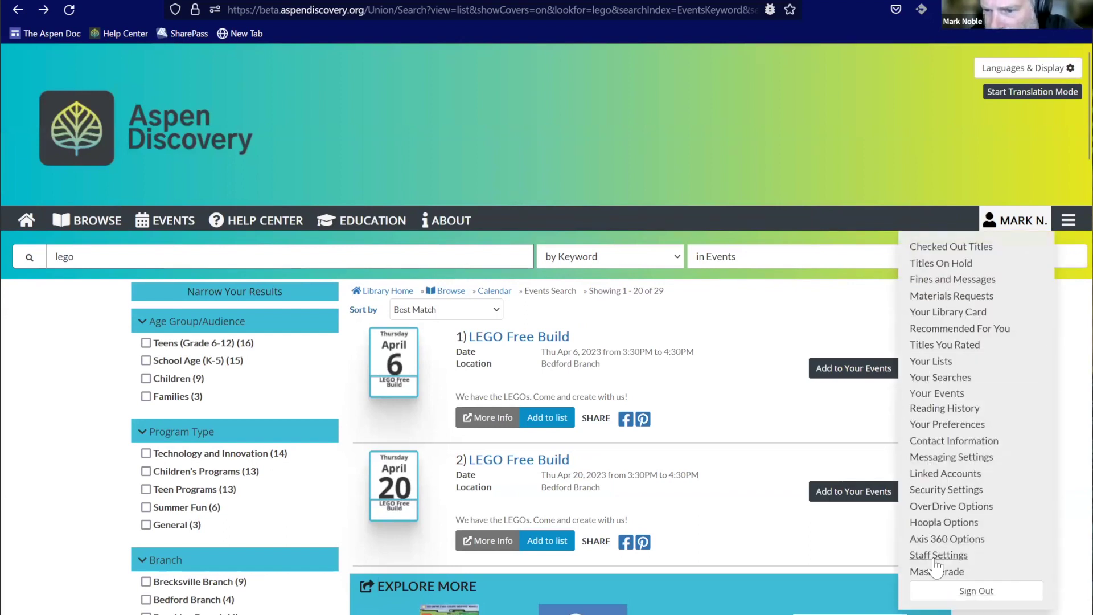
{"action": "left_click", "coordinate": [913, 364]}
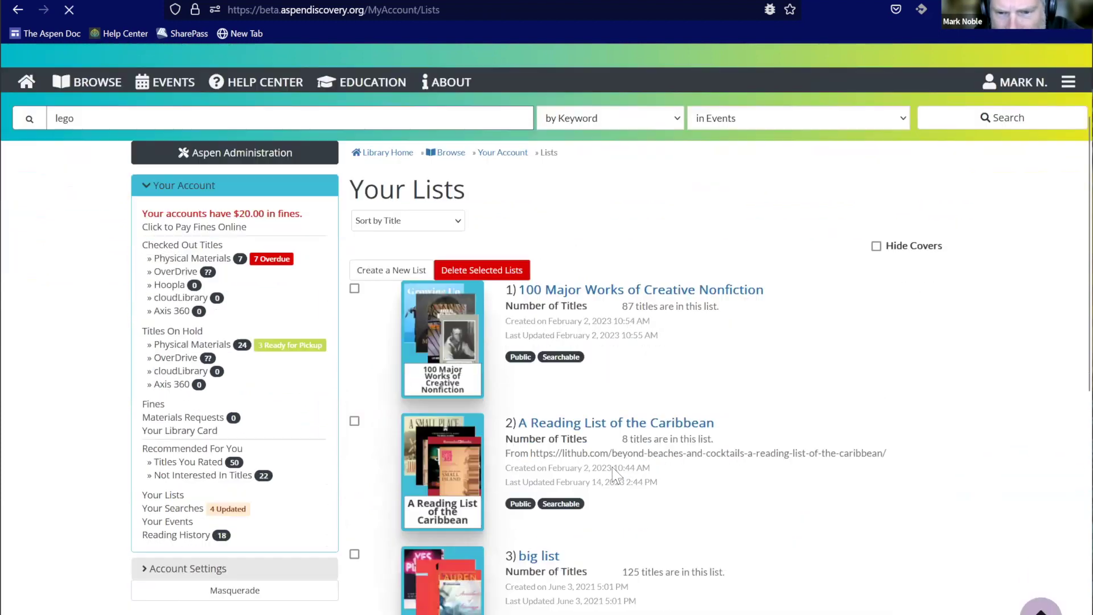
{"action": "scroll", "coordinate": [612, 468], "scroll_direction": "down", "scroll_amount": 3}
{"action": "scroll", "coordinate": [612, 475], "scroll_direction": "down", "scroll_amount": 3}
{"action": "left_click", "coordinate": [600, 463]}
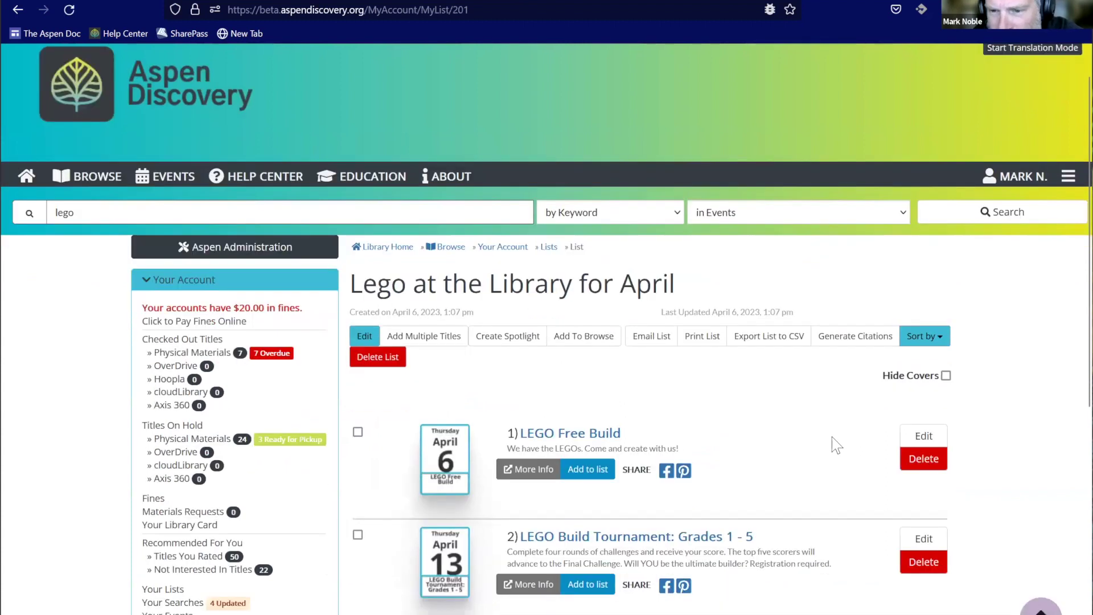
{"action": "scroll", "coordinate": [834, 444], "scroll_direction": "down", "scroll_amount": 2}
{"action": "scroll", "coordinate": [833, 444], "scroll_direction": "down", "scroll_amount": 4}
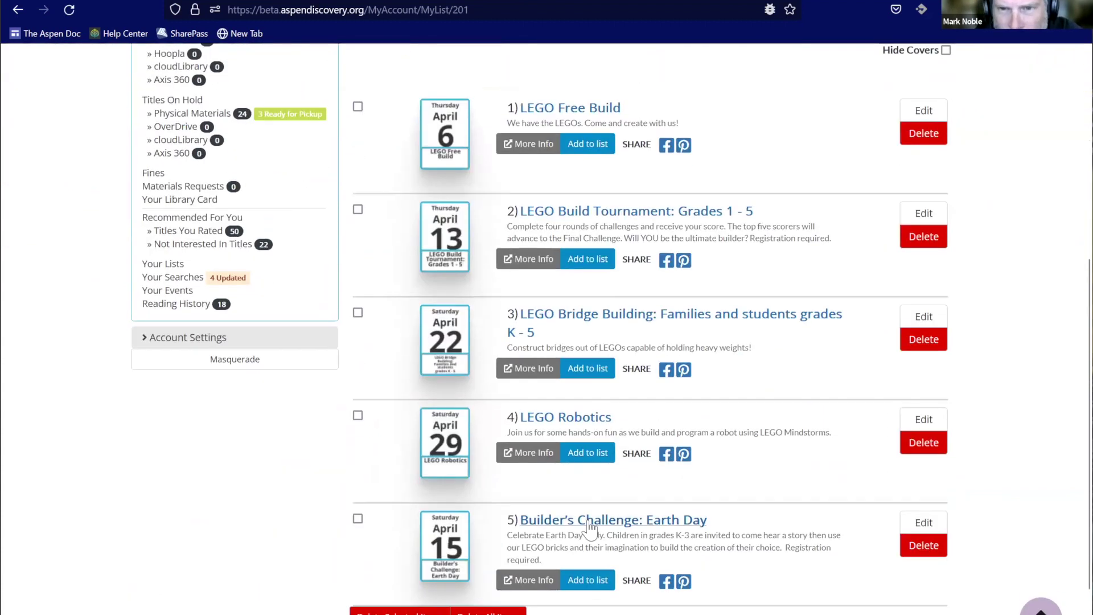
{"action": "scroll", "coordinate": [640, 255], "scroll_direction": "up", "scroll_amount": 4}
{"action": "left_click", "coordinate": [583, 232]}
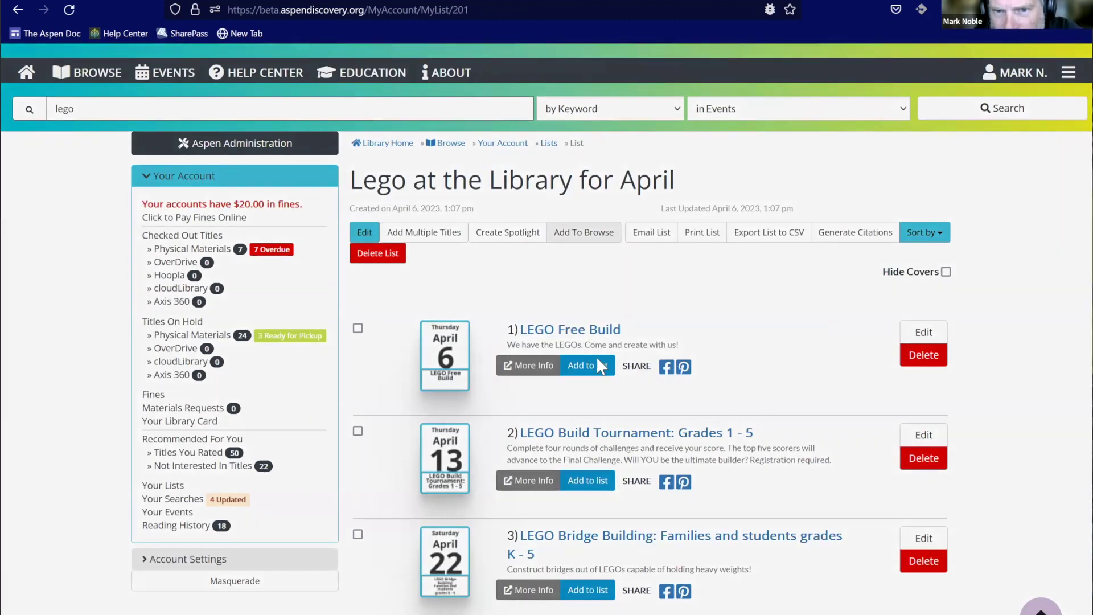
Step: Create the home-page browse category 'Lego at the Library' from the list
{"action": "left_click", "coordinate": [380, 194]}
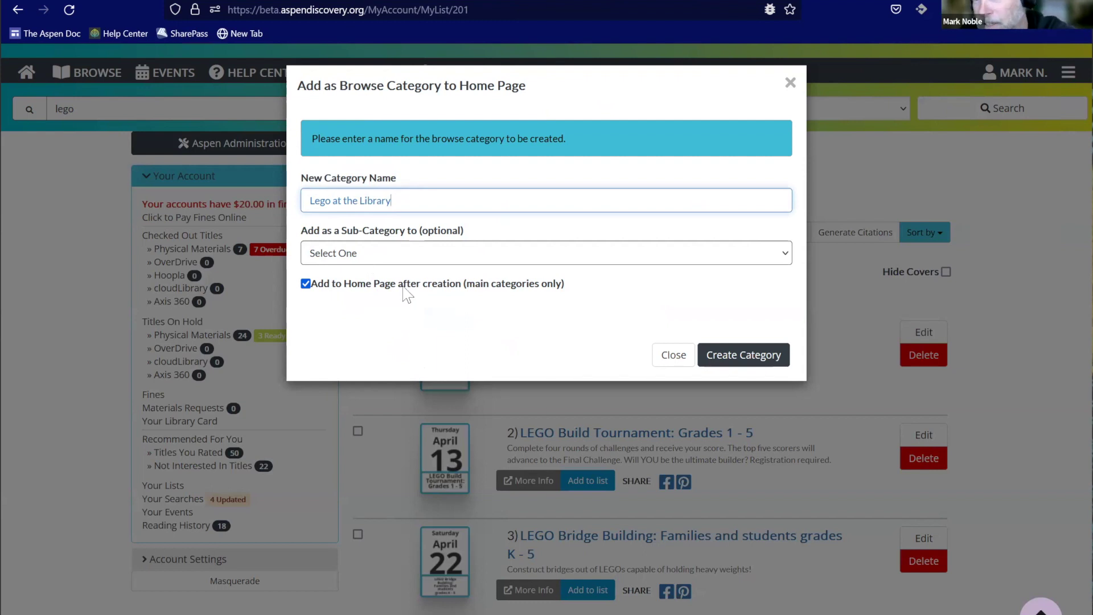
{"action": "left_click", "coordinate": [729, 360]}
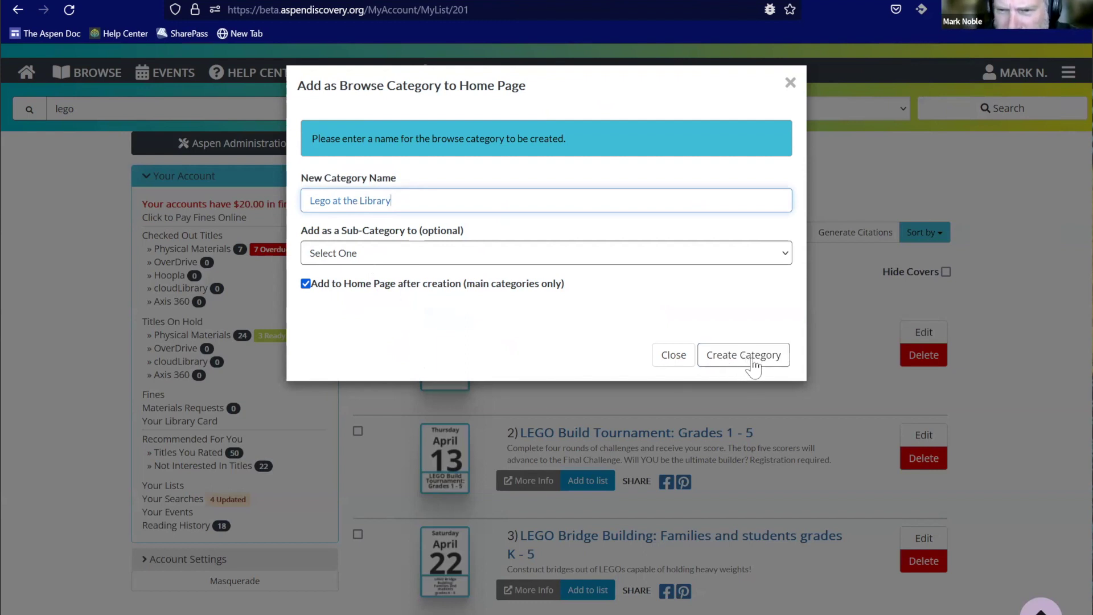
{"action": "left_click", "coordinate": [750, 367]}
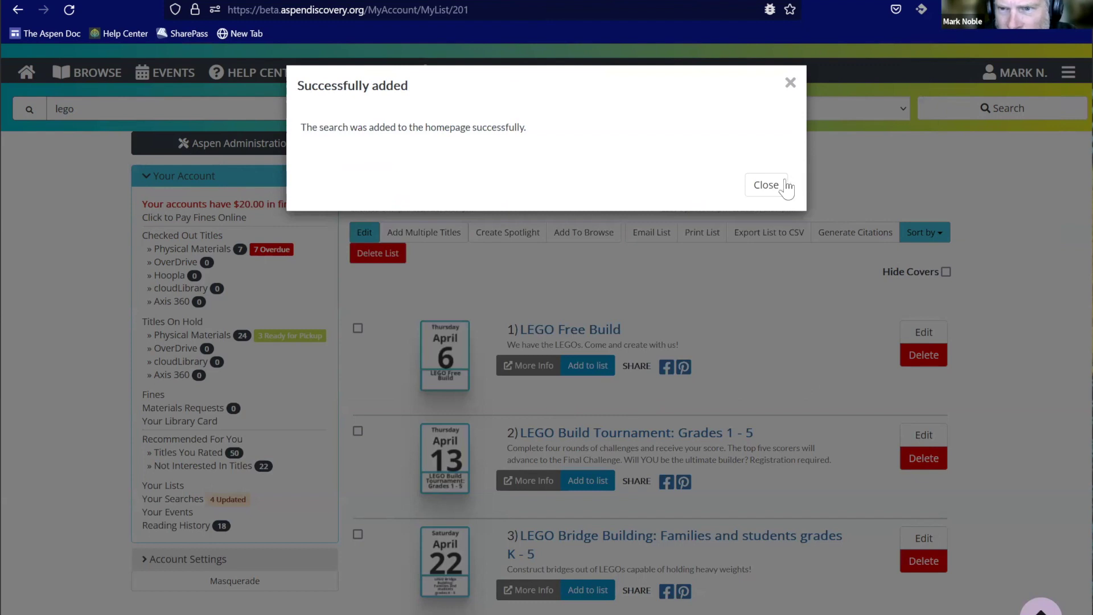
{"action": "left_click", "coordinate": [787, 186]}
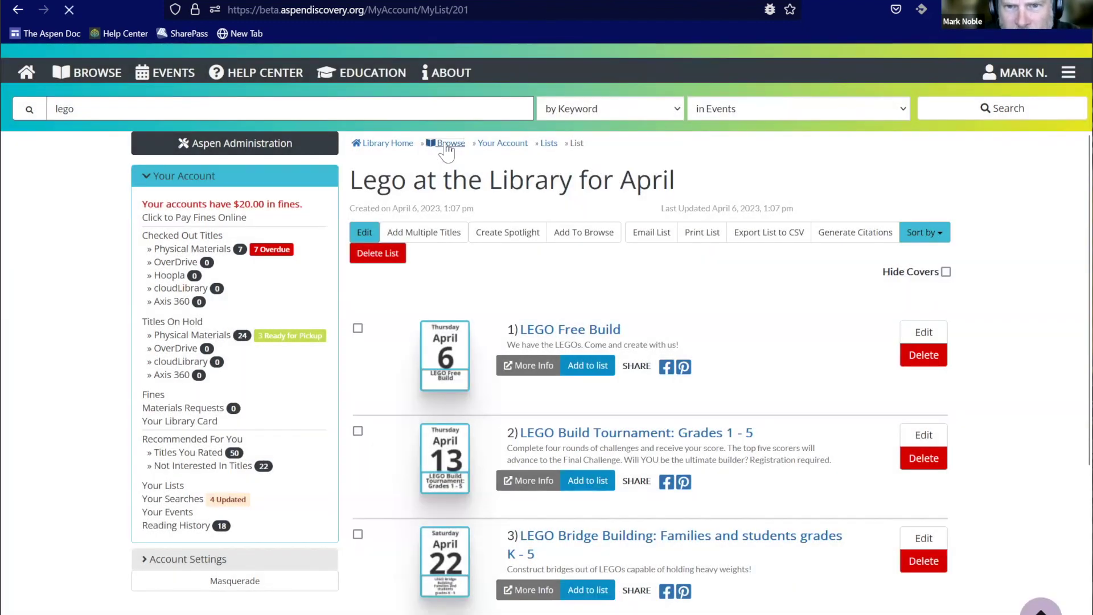
Step: Go to the home page and display the Crafting at the library browse category
{"action": "left_click", "coordinate": [446, 146]}
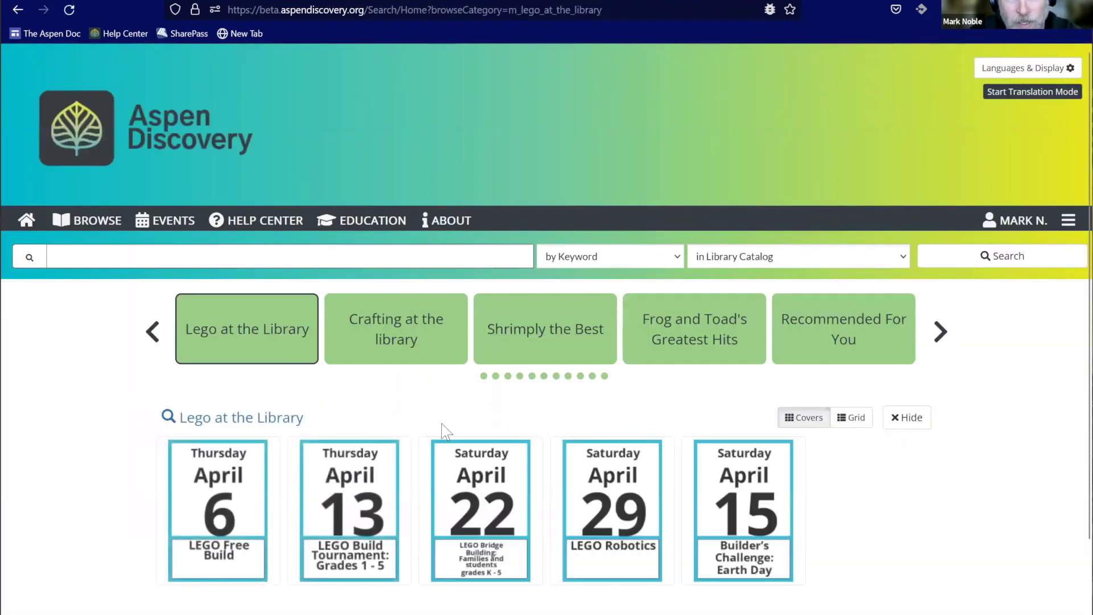
{"action": "left_click", "coordinate": [401, 329]}
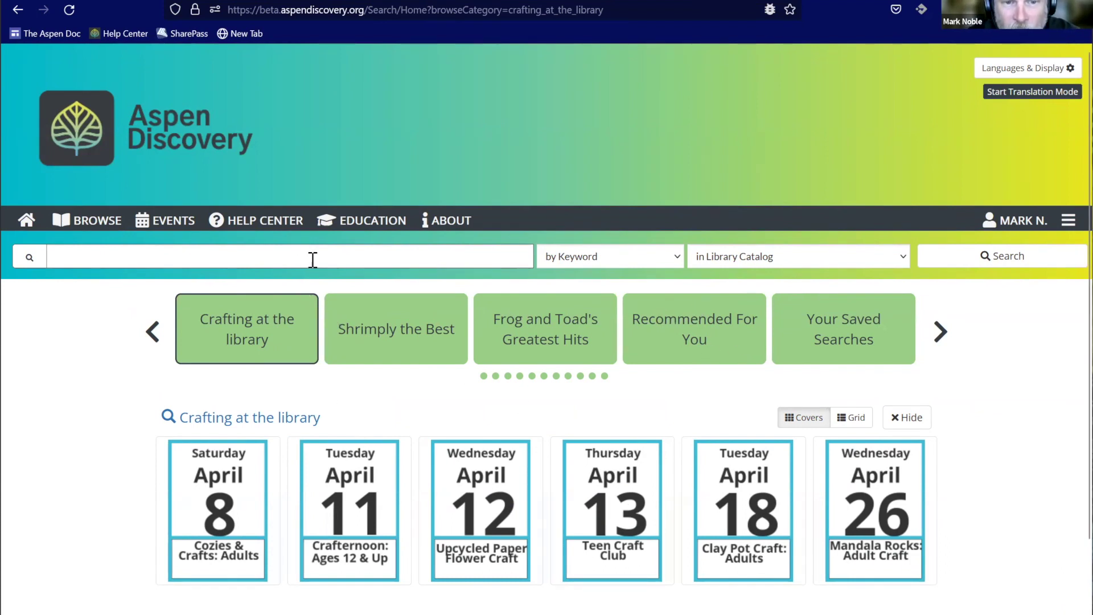
Step: Search for 'lego' with the scope limited to Events
{"action": "left_click", "coordinate": [314, 250]}
{"action": "type", "text": "lego"}
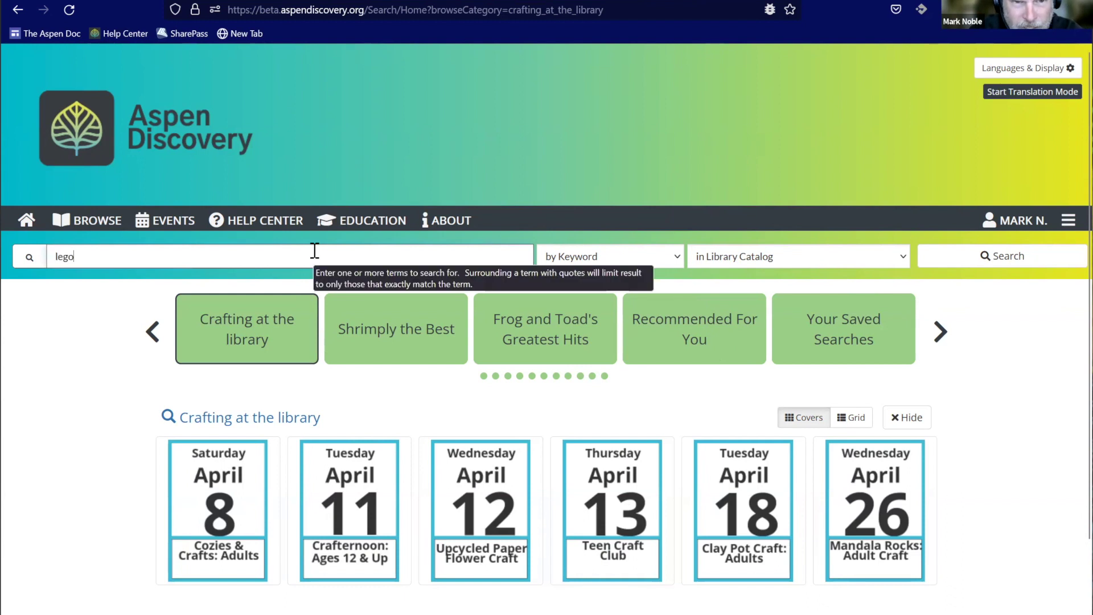
{"action": "key", "text": "Return"}
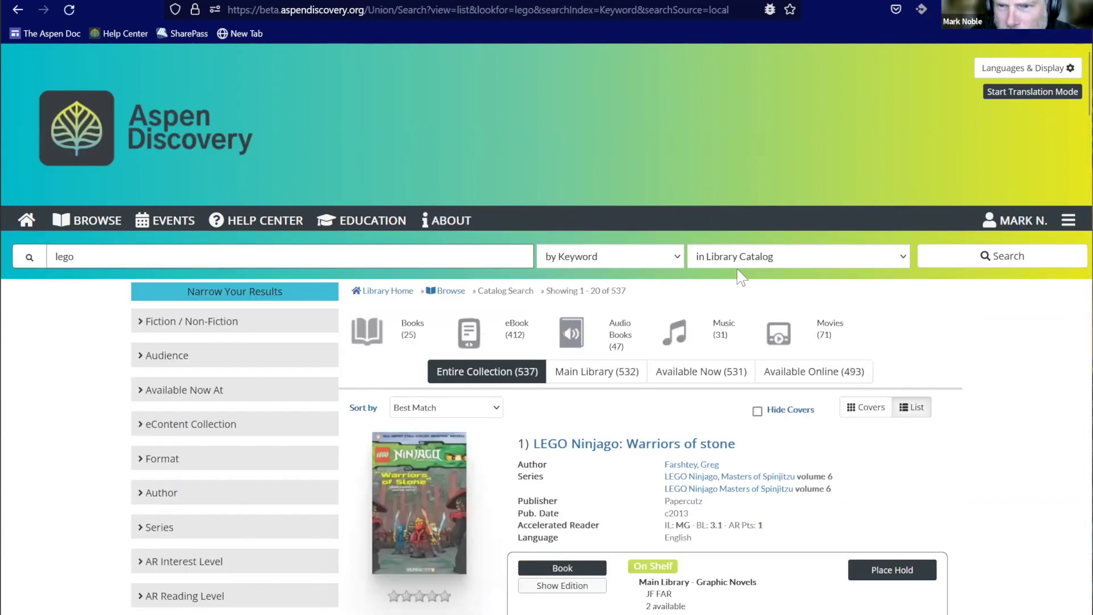
{"action": "left_click", "coordinate": [739, 261]}
{"action": "left_click", "coordinate": [740, 262]}
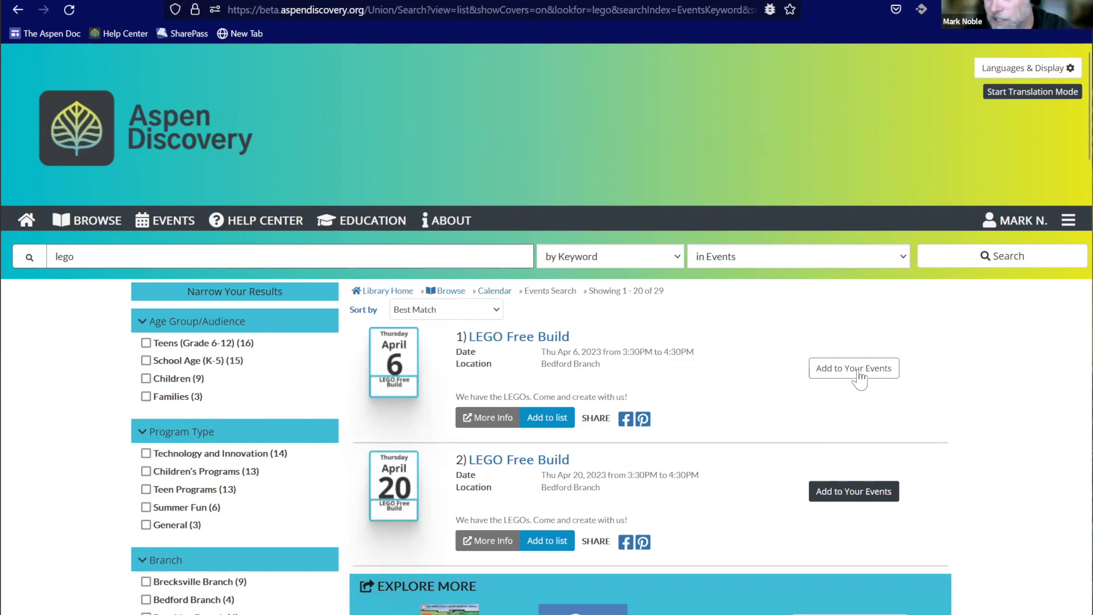
Step: Add the April 20 LEGO Free Build and Teen LEGO Masters - Library Edition to your events
{"action": "scroll", "coordinate": [860, 409], "scroll_direction": "down", "scroll_amount": 5}
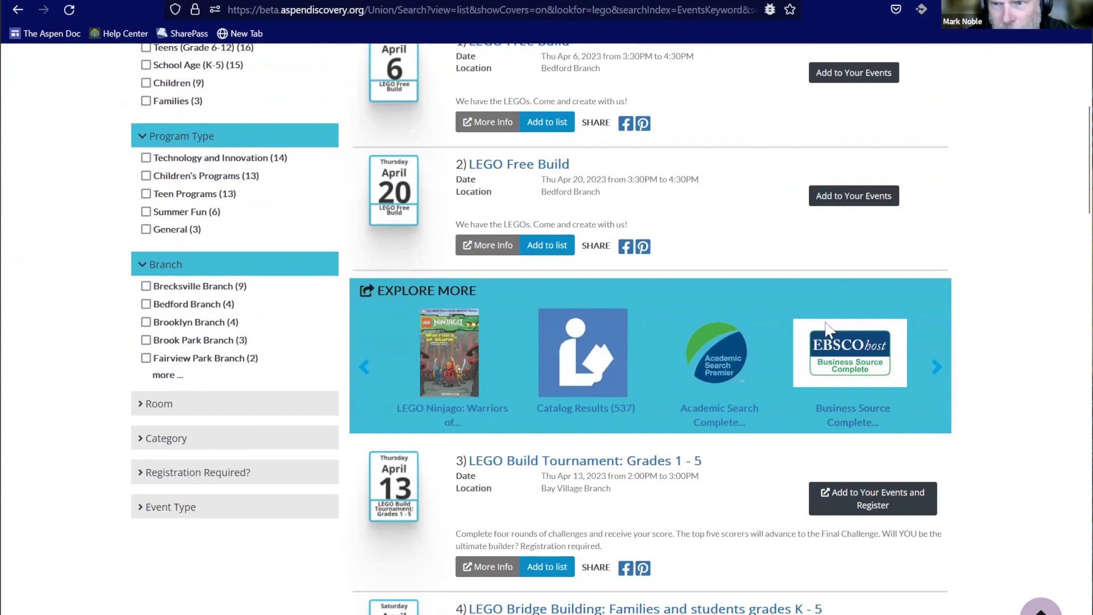
{"action": "left_click", "coordinate": [854, 195]}
{"action": "left_click", "coordinate": [764, 188]}
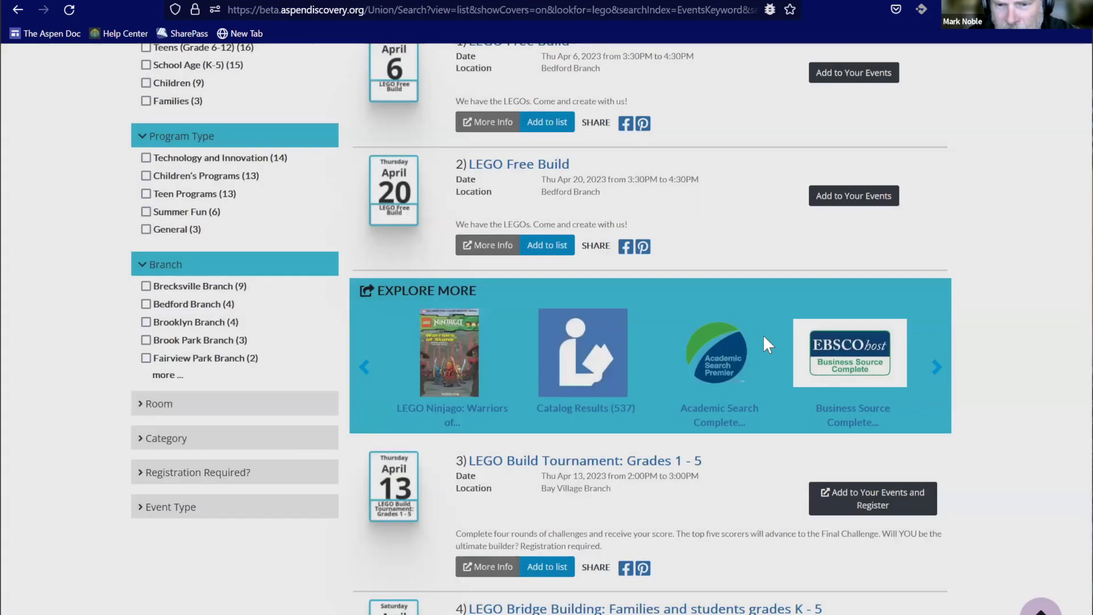
{"action": "scroll", "coordinate": [766, 345], "scroll_direction": "down", "scroll_amount": 10}
{"action": "scroll", "coordinate": [766, 344], "scroll_direction": "down", "scroll_amount": 6}
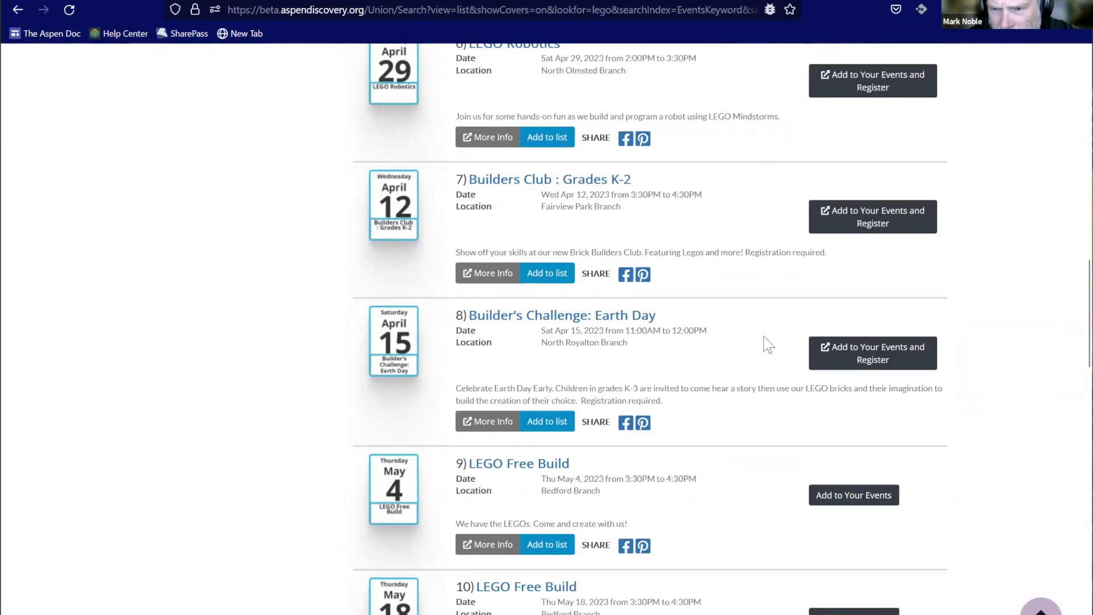
{"action": "scroll", "coordinate": [657, 555], "scroll_direction": "down", "scroll_amount": 3}
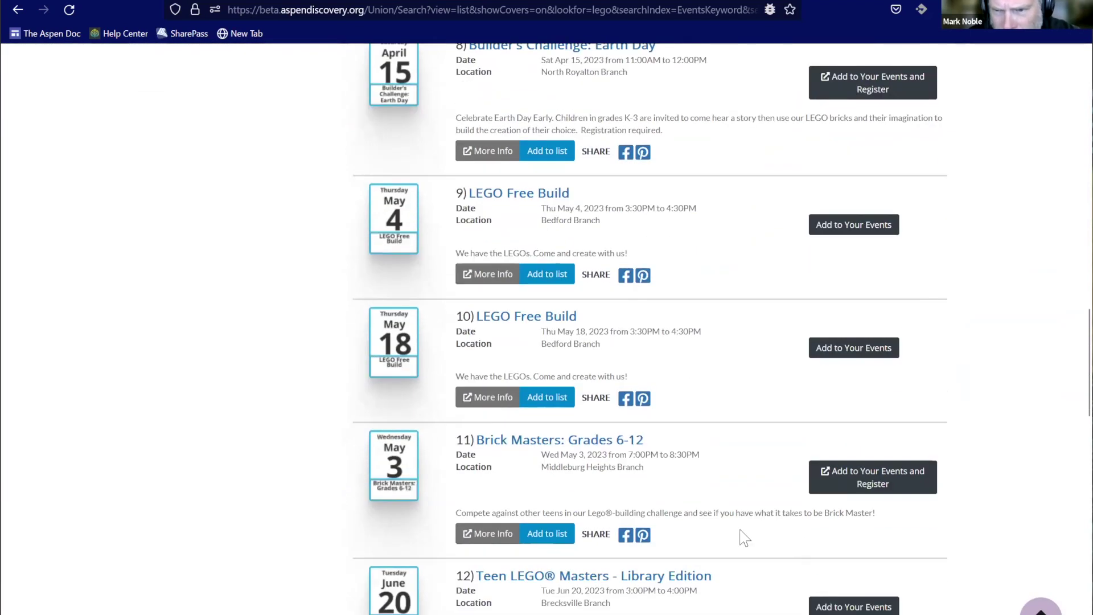
{"action": "scroll", "coordinate": [657, 531], "scroll_direction": "down", "scroll_amount": 2}
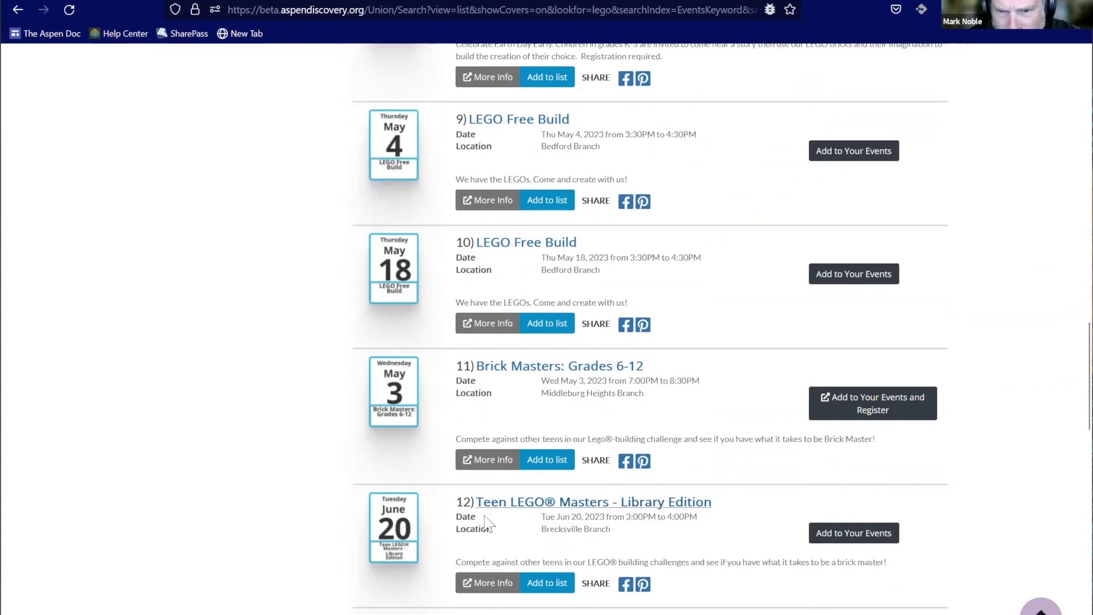
{"action": "left_click", "coordinate": [871, 540]}
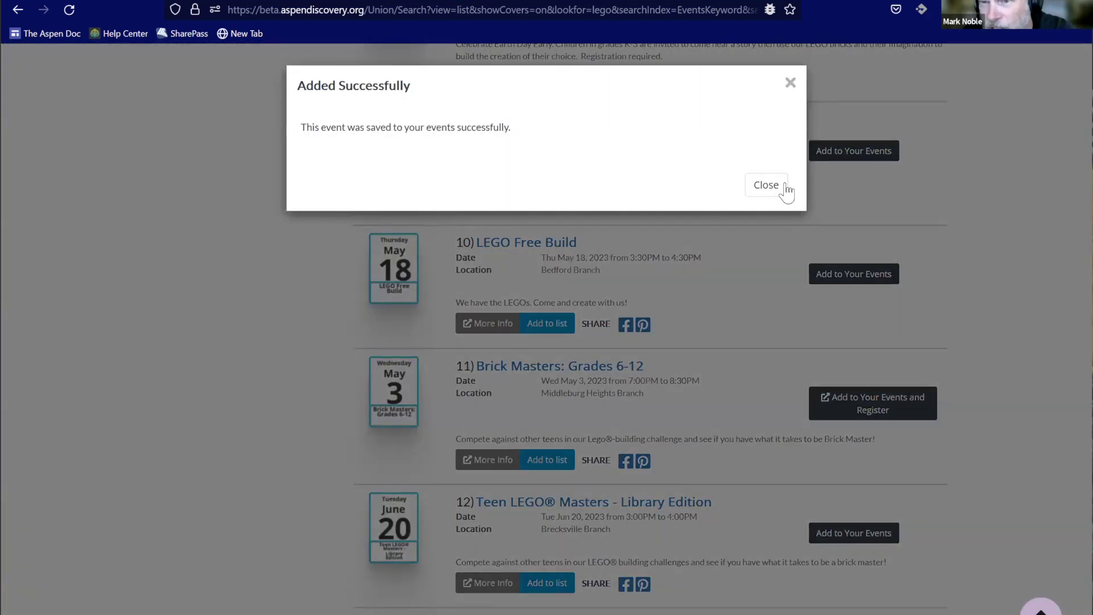
{"action": "left_click", "coordinate": [787, 187]}
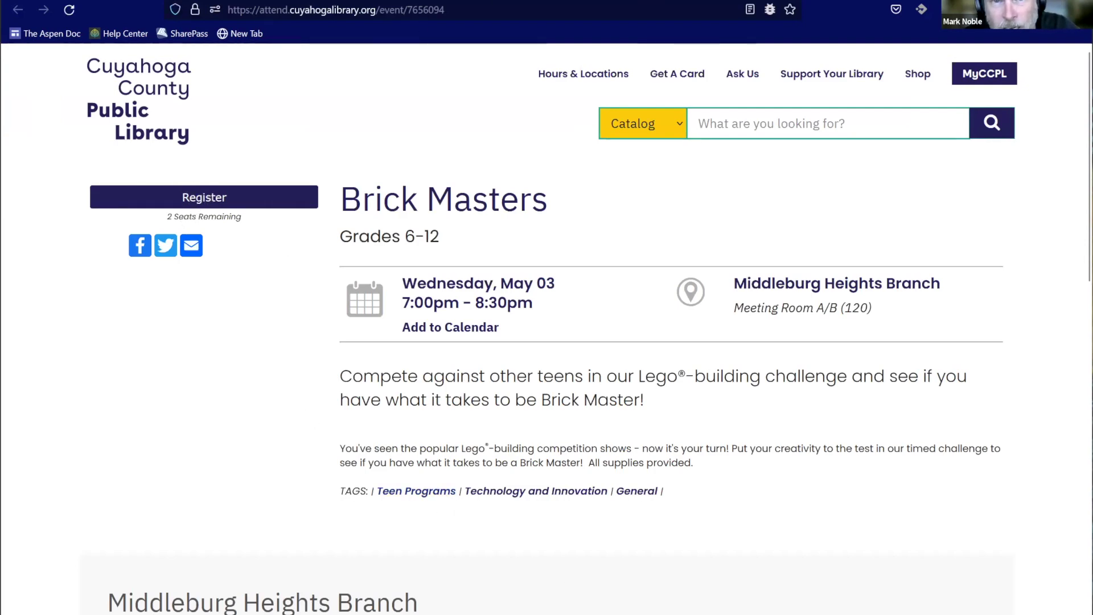
Step: Close the Communico tab and open Your Events from the account menu
{"action": "key", "text": "ctrl+w"}
{"action": "scroll", "coordinate": [814, 284], "scroll_direction": "up", "scroll_amount": 20}
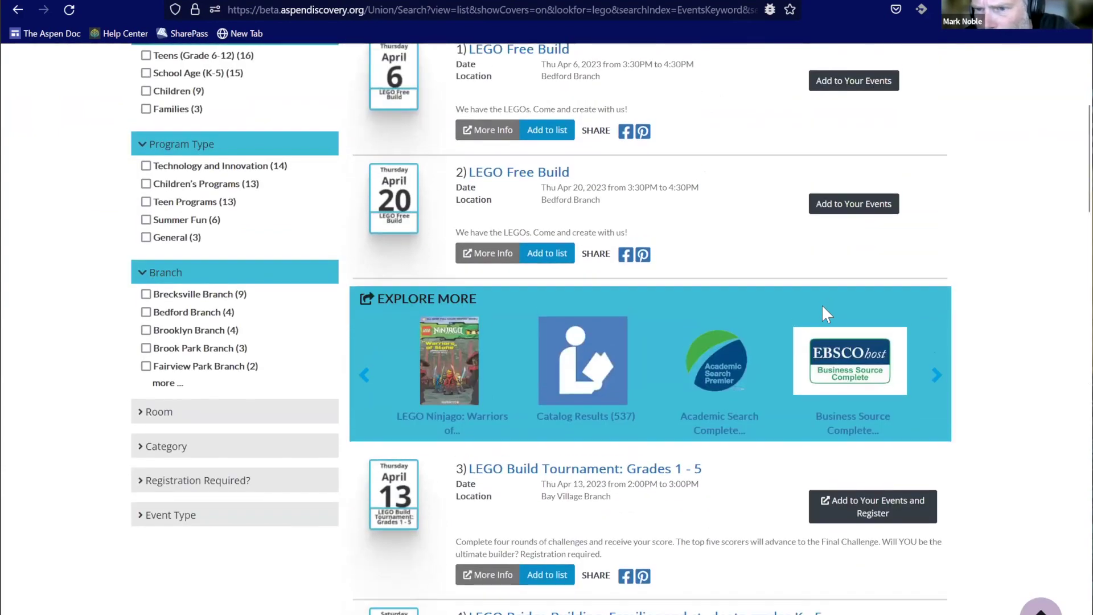
{"action": "scroll", "coordinate": [821, 304], "scroll_direction": "up", "scroll_amount": 5}
{"action": "left_click", "coordinate": [1016, 220]}
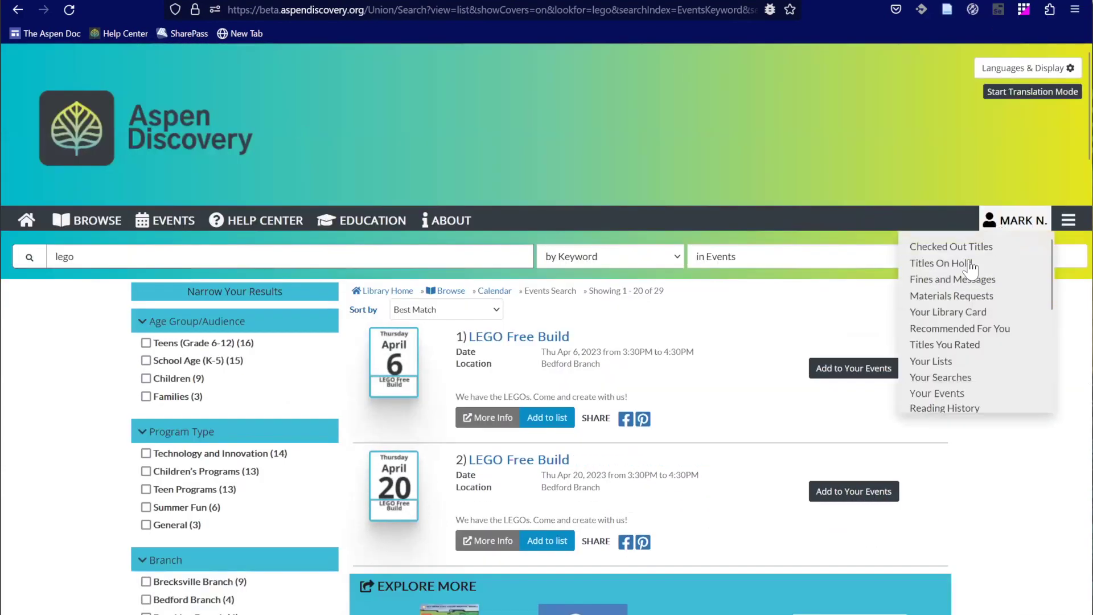
{"action": "left_click", "coordinate": [937, 398]}
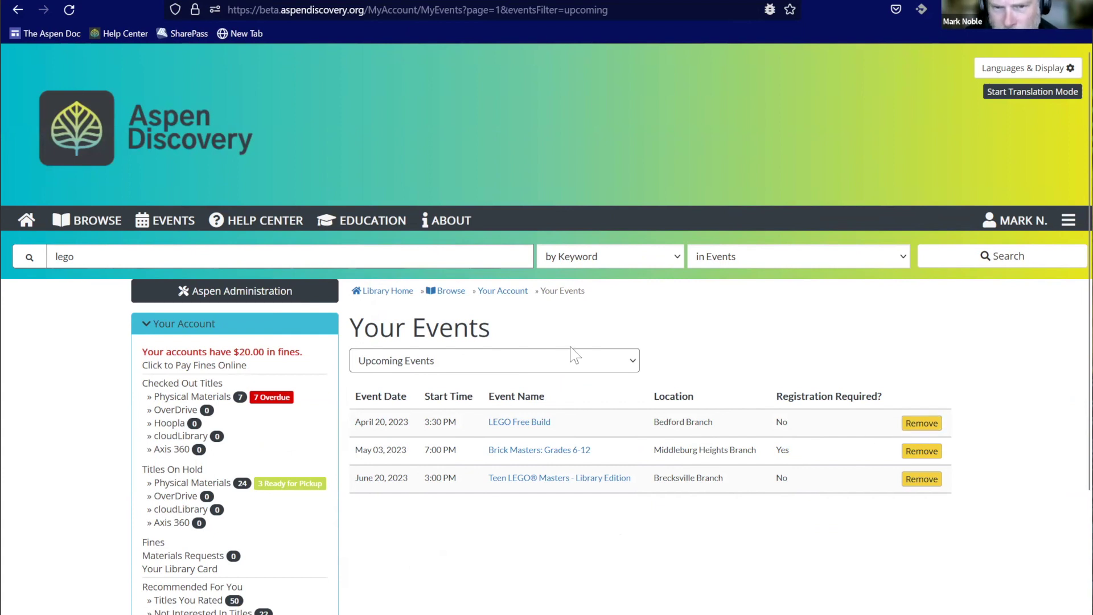
Step: Switch the events filter to Past Events, then back to Upcoming Events
{"action": "left_click", "coordinate": [574, 367]}
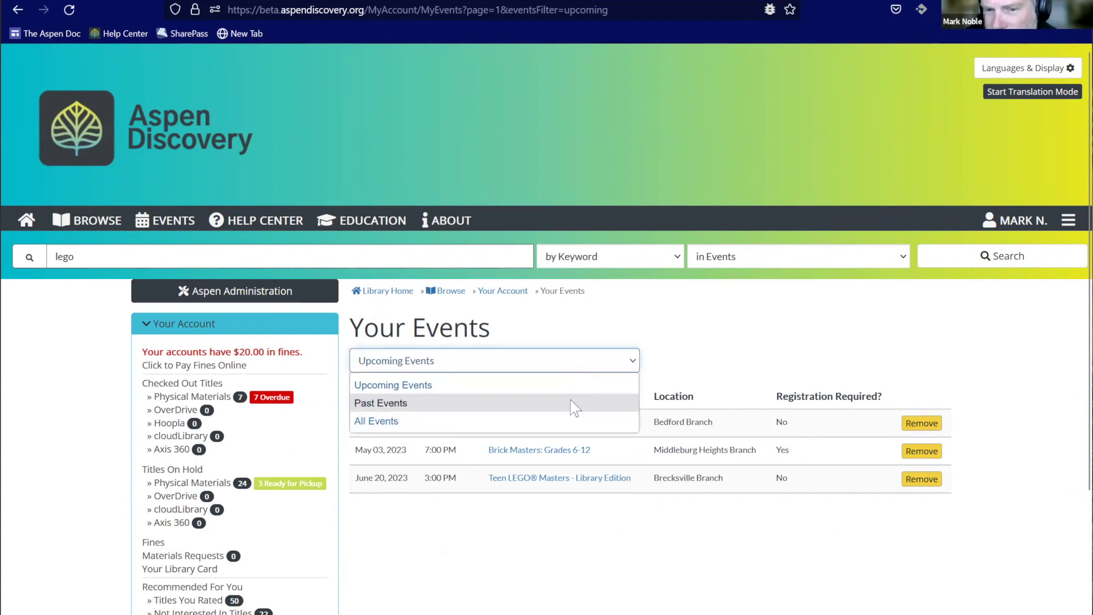
{"action": "left_click", "coordinate": [574, 404]}
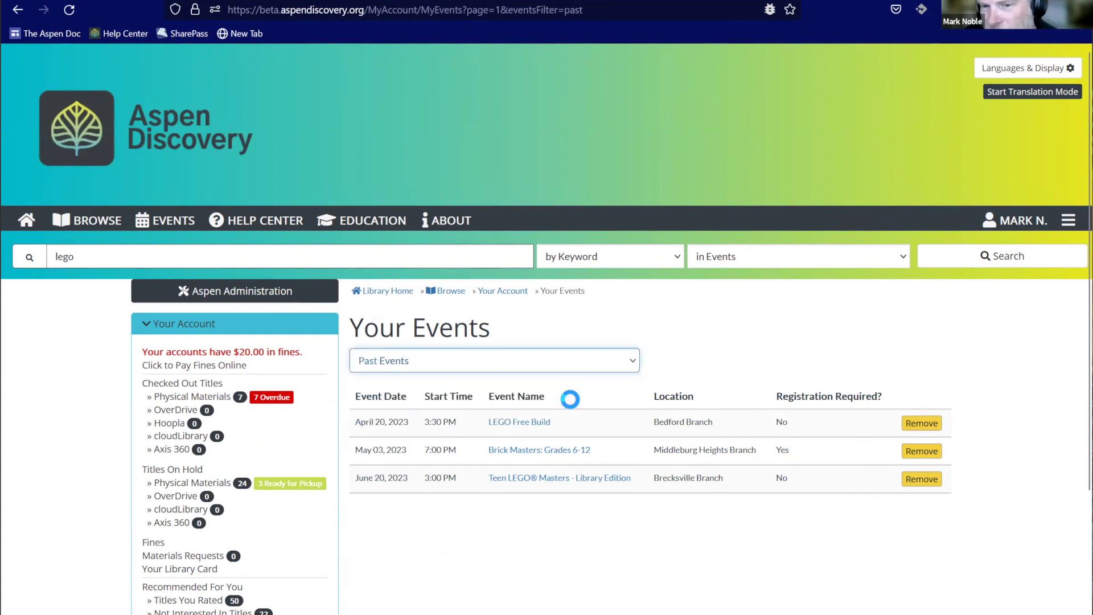
{"action": "left_click", "coordinate": [517, 367]}
{"action": "left_click", "coordinate": [505, 385]}
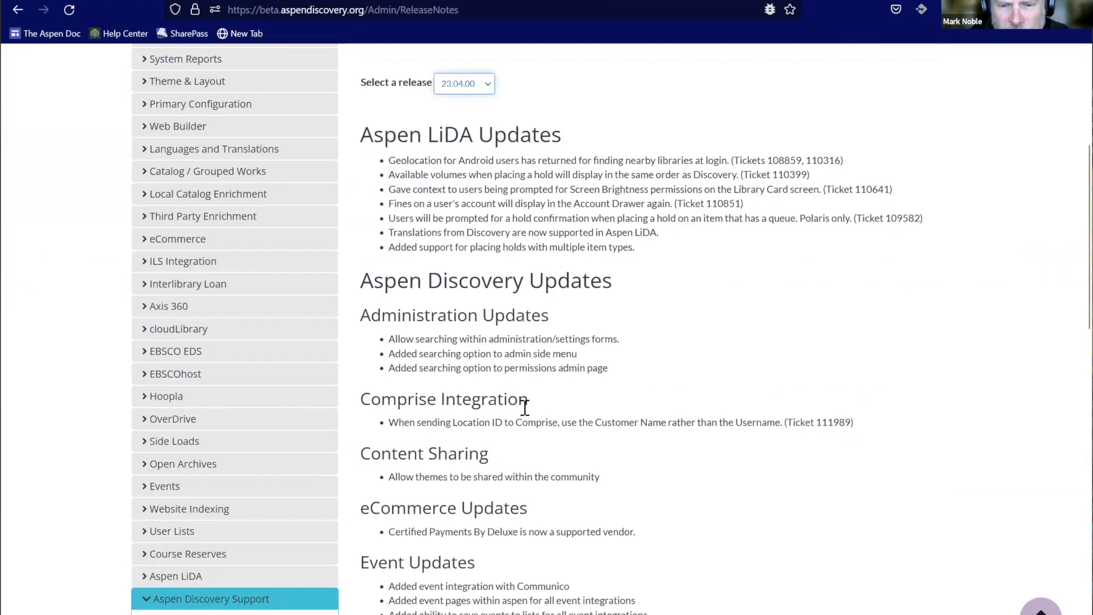
Step: Scroll through the 23.04.00 release notes
{"action": "scroll", "coordinate": [524, 408], "scroll_direction": "down", "scroll_amount": 8}
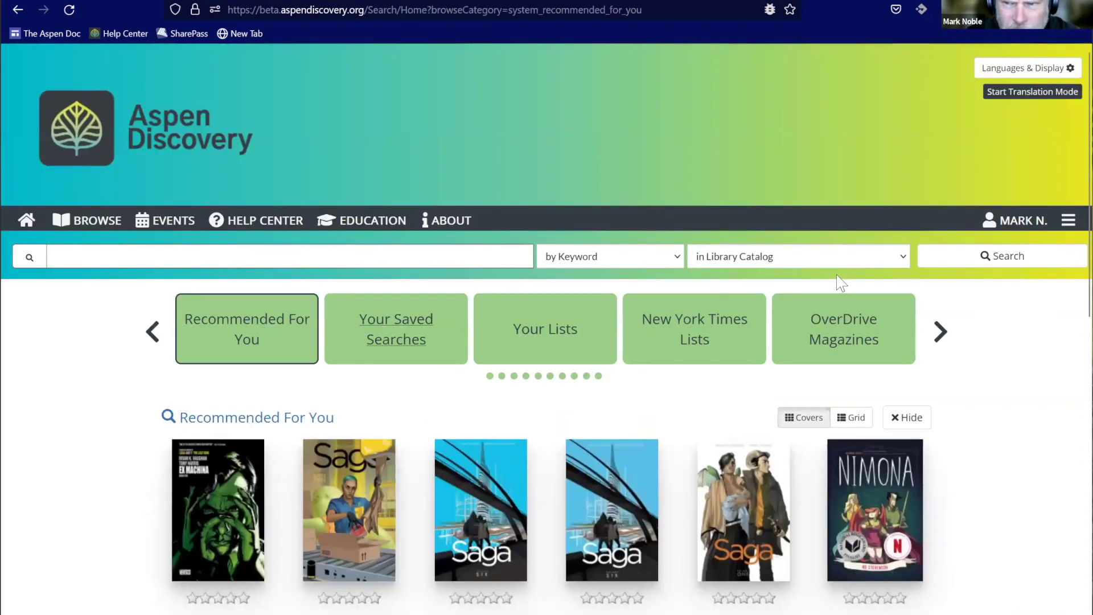
Step: Go to Aspen Administration from the account menu and scroll through the admin home sections
{"action": "left_click", "coordinate": [1067, 221]}
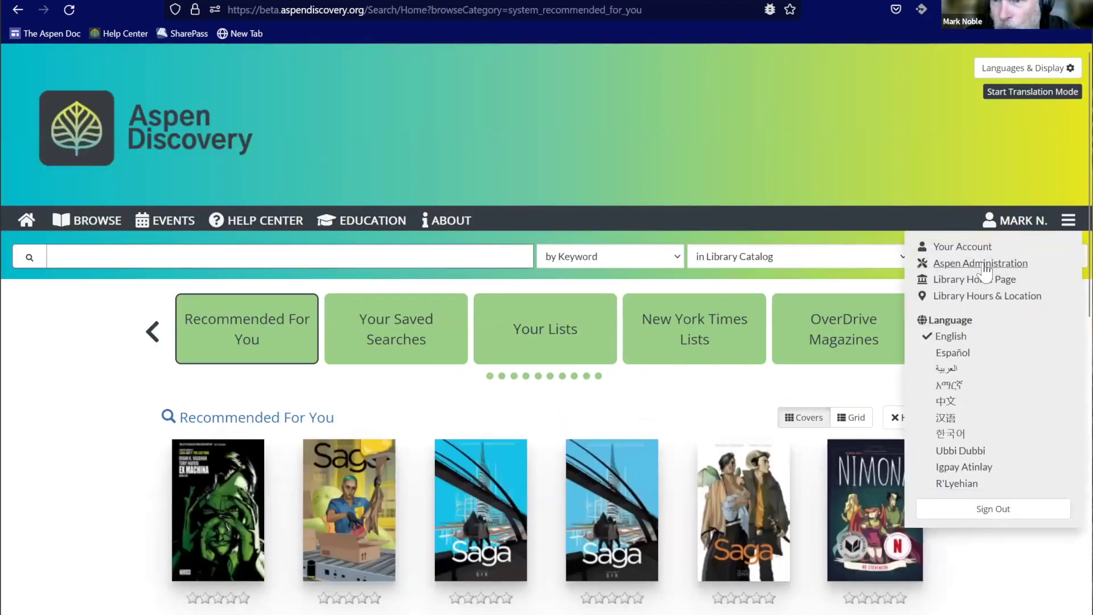
{"action": "left_click", "coordinate": [984, 264]}
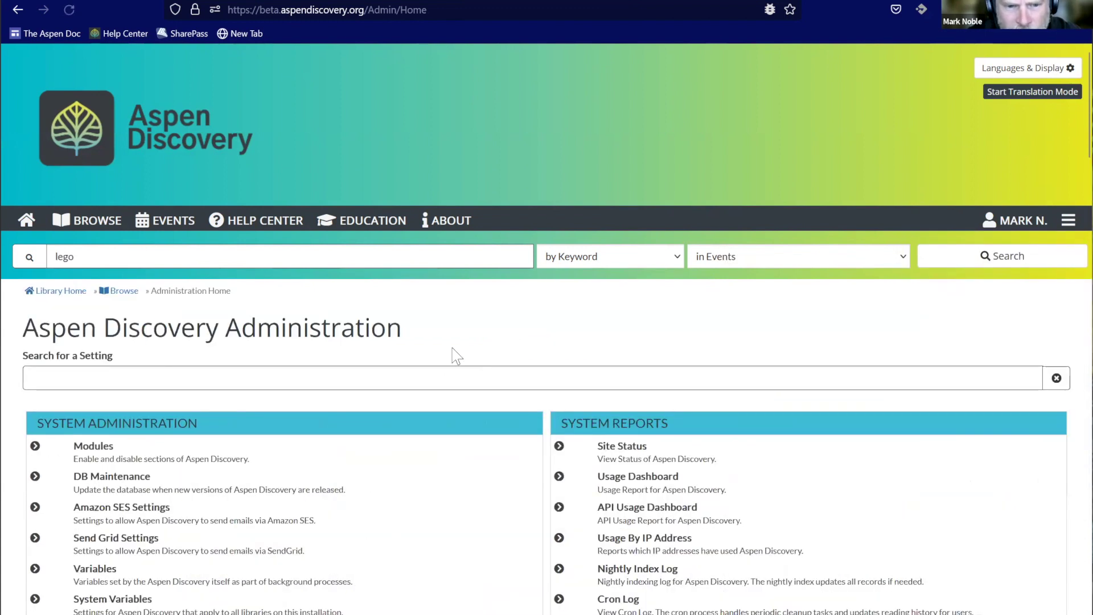
{"action": "scroll", "coordinate": [474, 336], "scroll_direction": "down", "scroll_amount": 1}
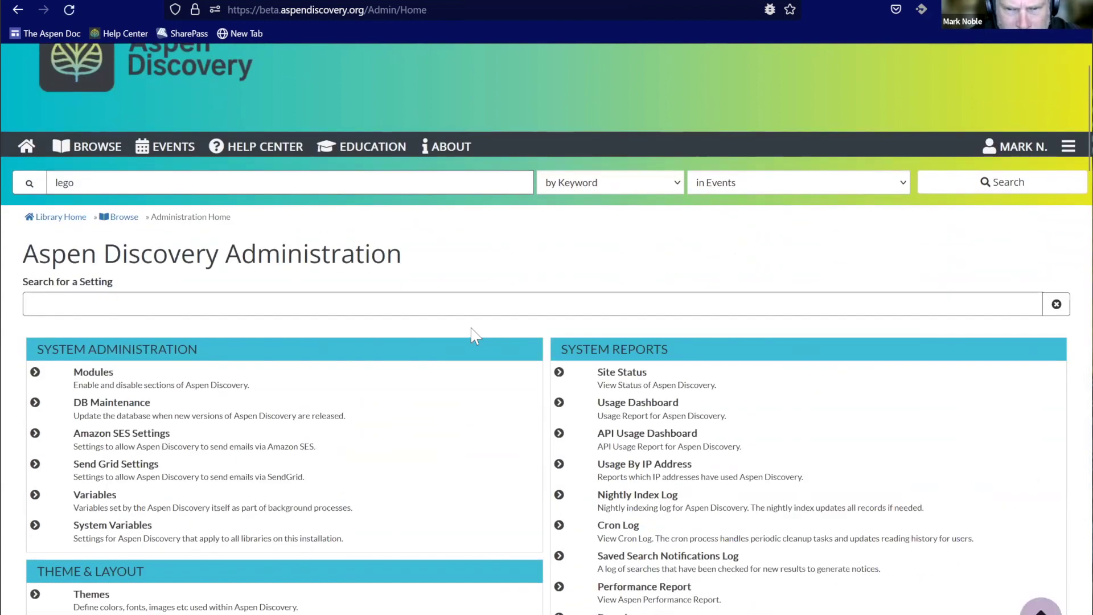
{"action": "scroll", "coordinate": [474, 335], "scroll_direction": "down", "scroll_amount": 1}
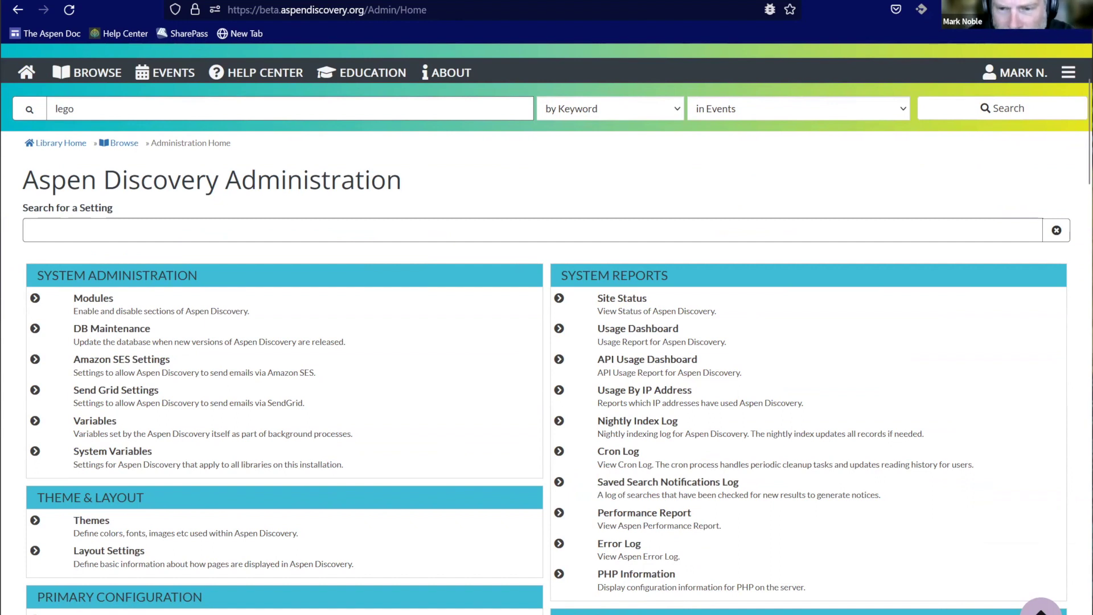
Step: Edit System Variables record 1, review its settings, then expand the System Reports section
{"action": "left_click", "coordinate": [90, 456]}
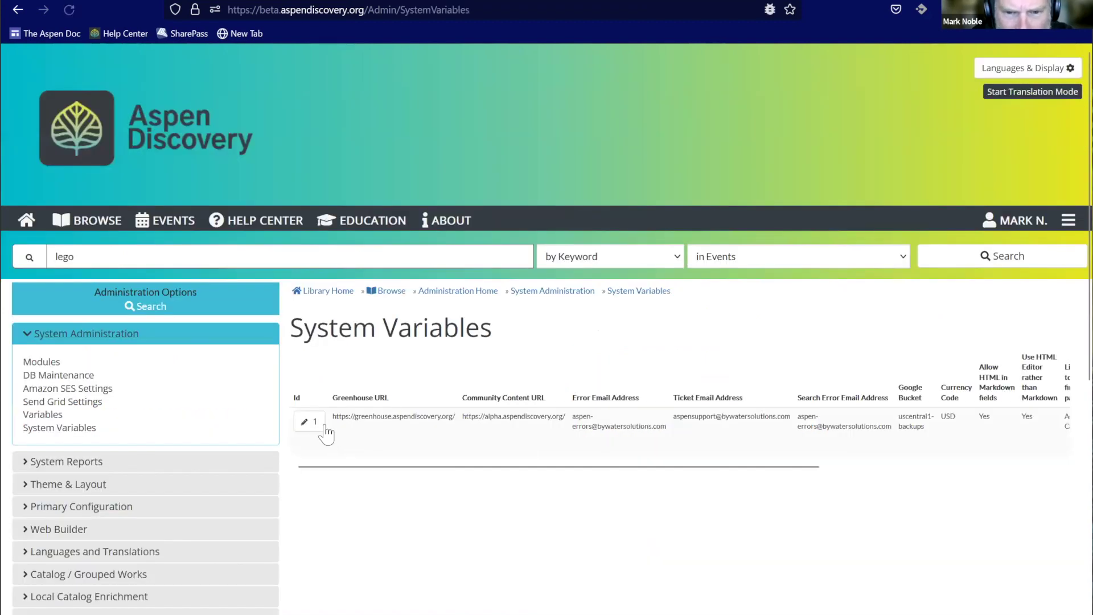
{"action": "left_click", "coordinate": [322, 425]}
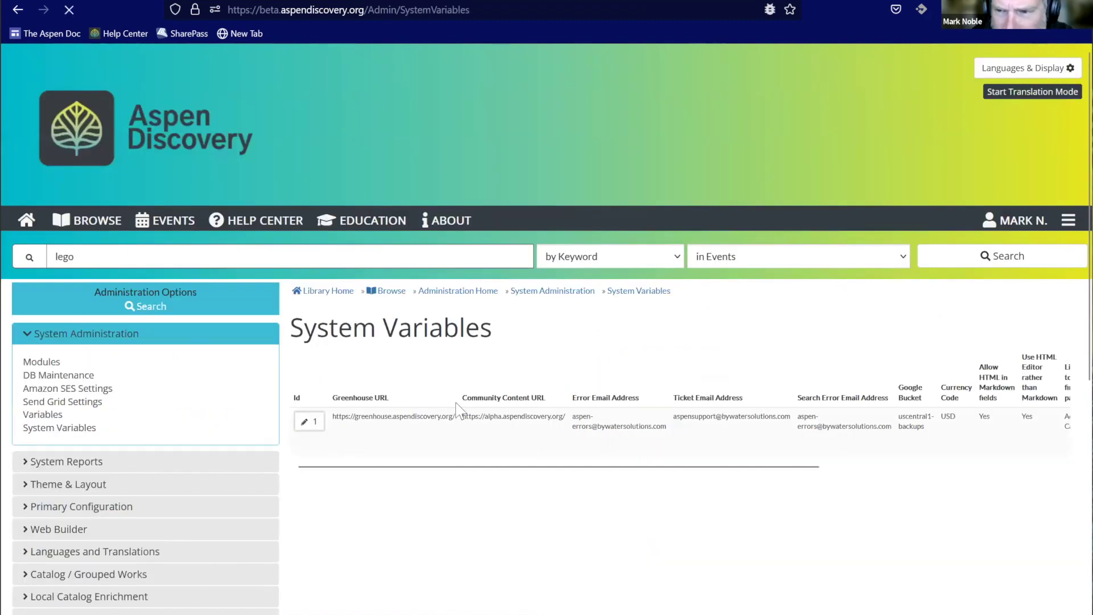
{"action": "scroll", "coordinate": [449, 416], "scroll_direction": "down", "scroll_amount": 20}
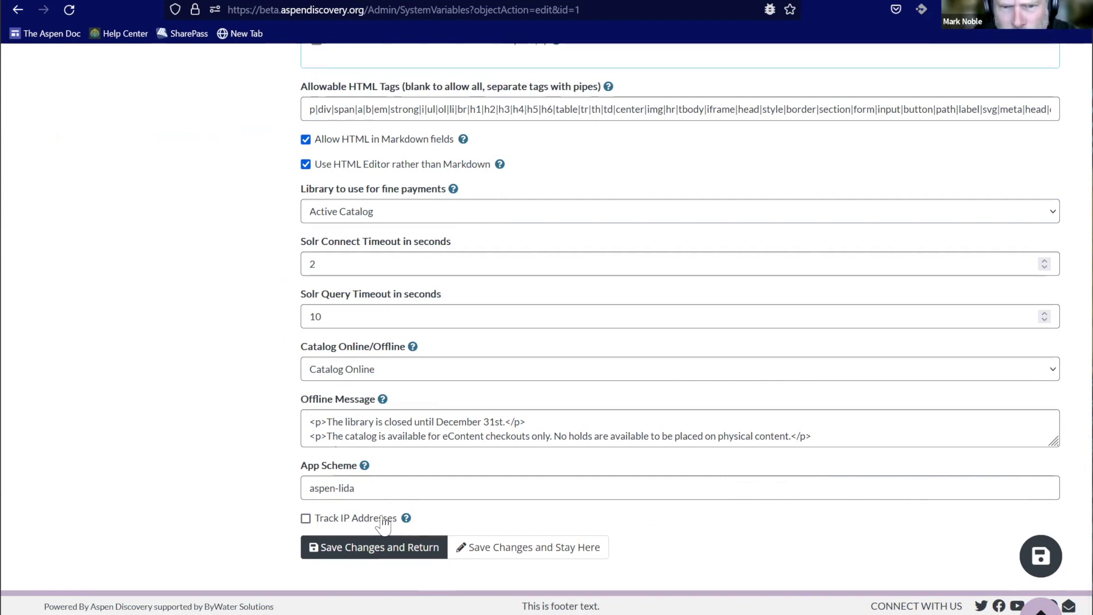
{"action": "scroll", "coordinate": [117, 300], "scroll_direction": "up", "scroll_amount": 12}
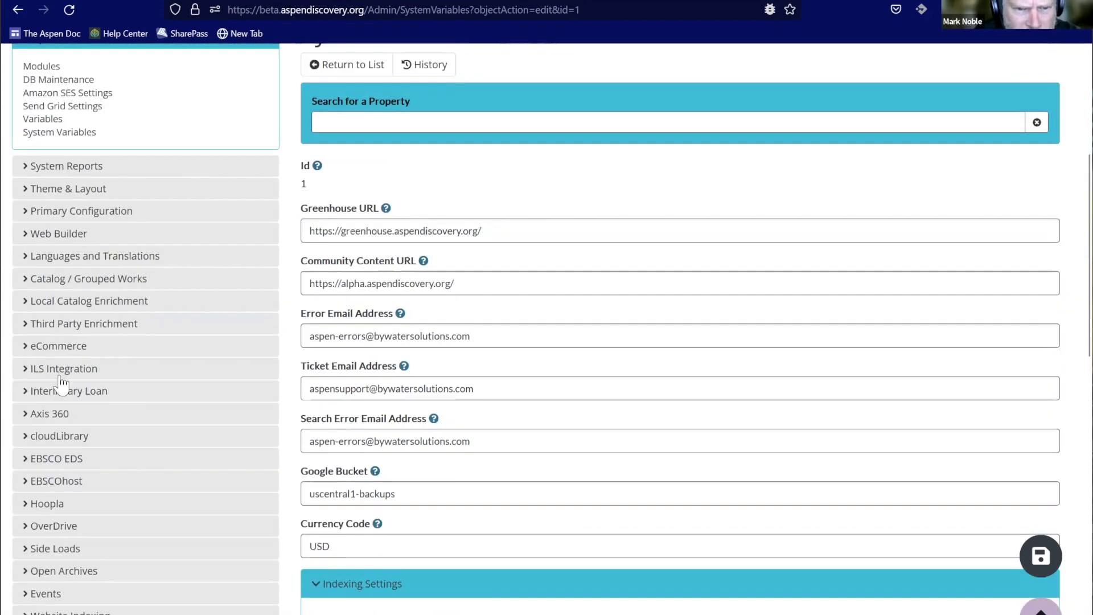
{"action": "scroll", "coordinate": [54, 259], "scroll_direction": "up", "scroll_amount": 3}
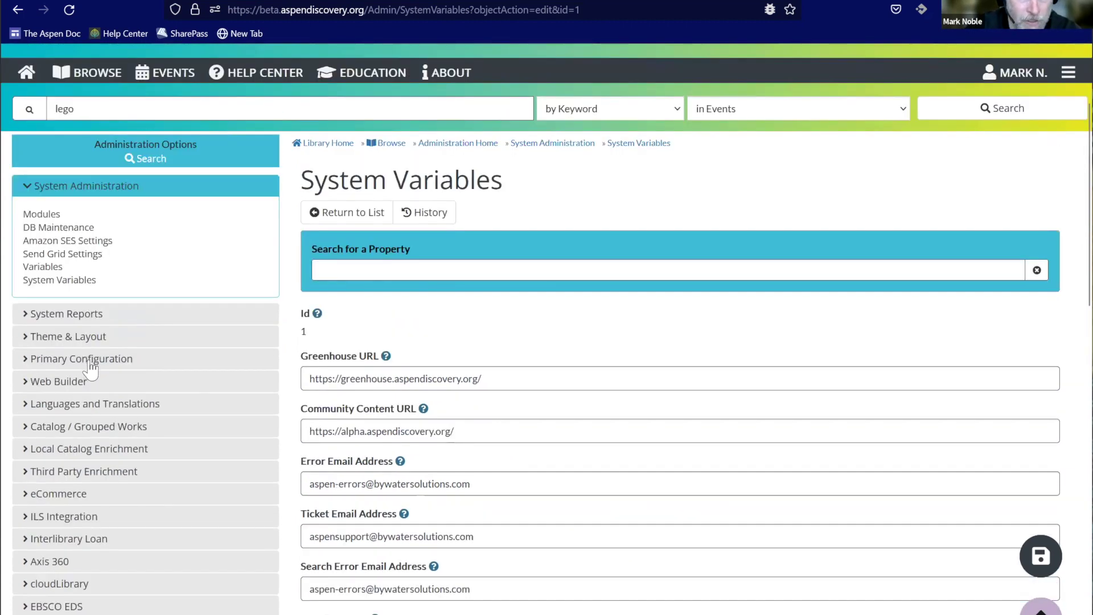
{"action": "left_click", "coordinate": [94, 315]}
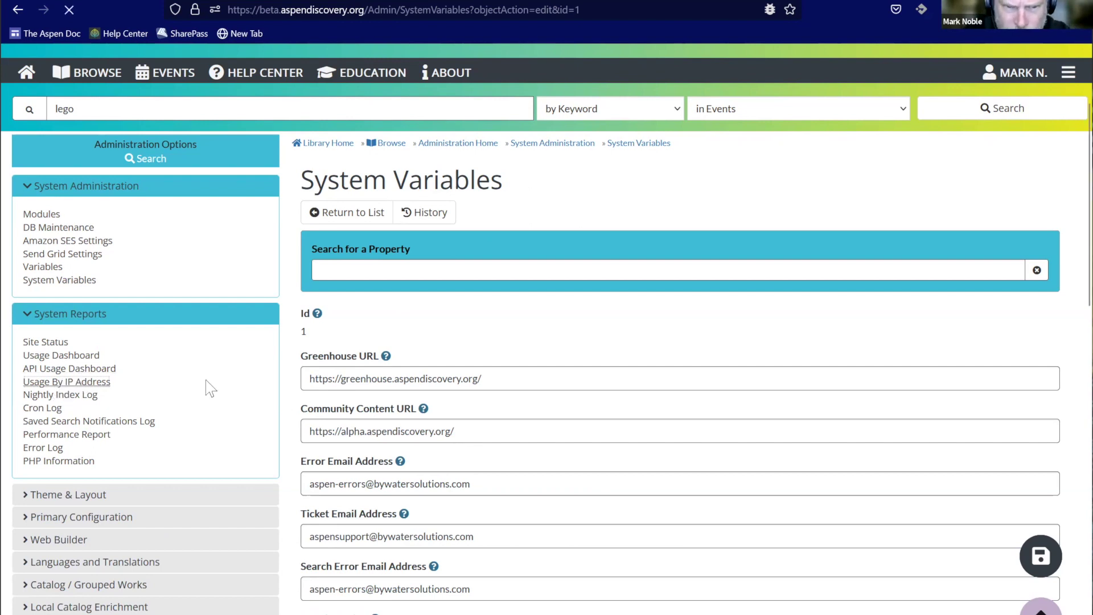
Step: View the empty Usage By IP Address report, then go back to Administration Home
{"action": "left_click", "coordinate": [60, 384]}
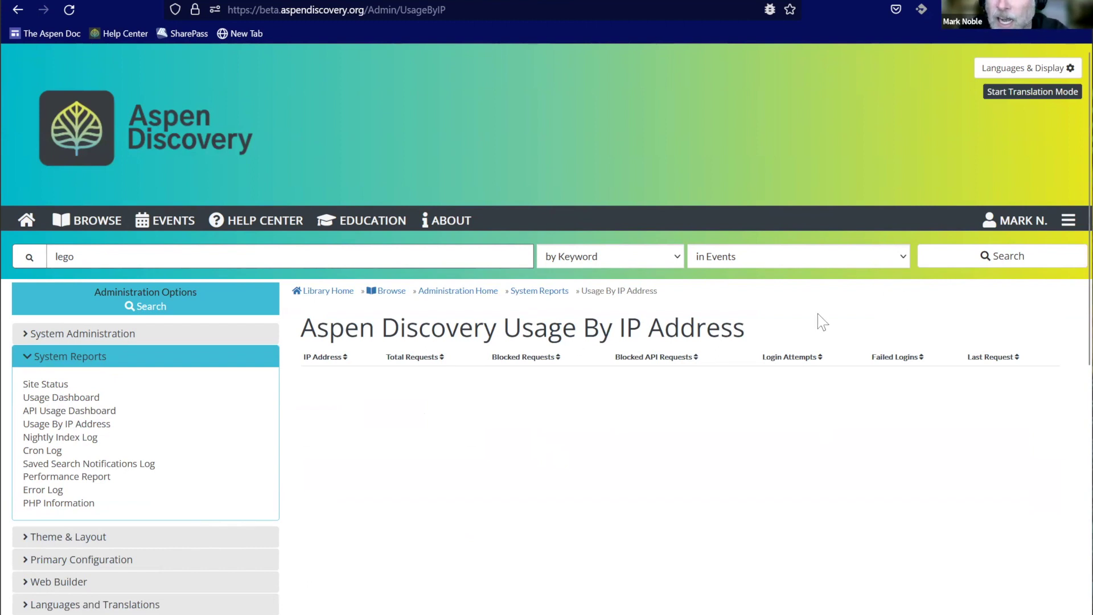
{"action": "left_click", "coordinate": [479, 292]}
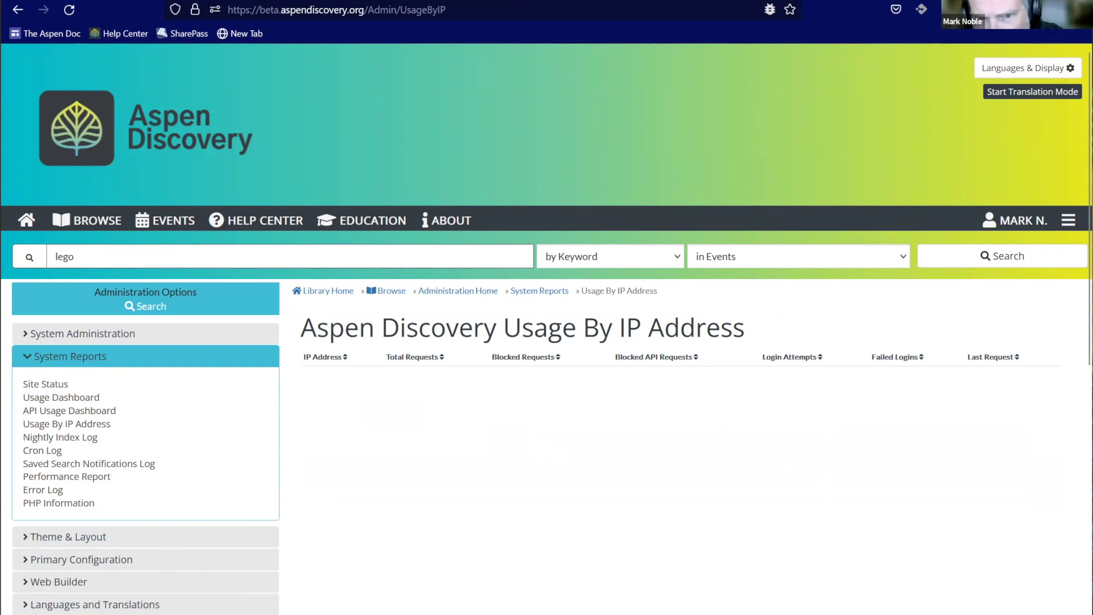
{"action": "left_click", "coordinate": [449, 291]}
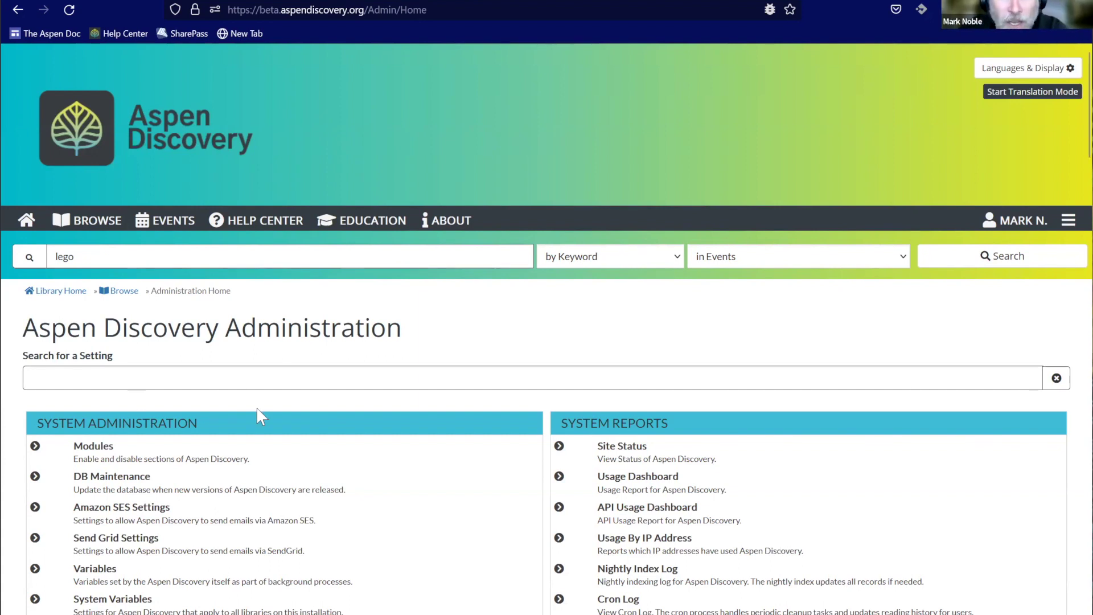
Step: Search the admin settings for 'theme' and edit the default theme
{"action": "left_click", "coordinate": [227, 378]}
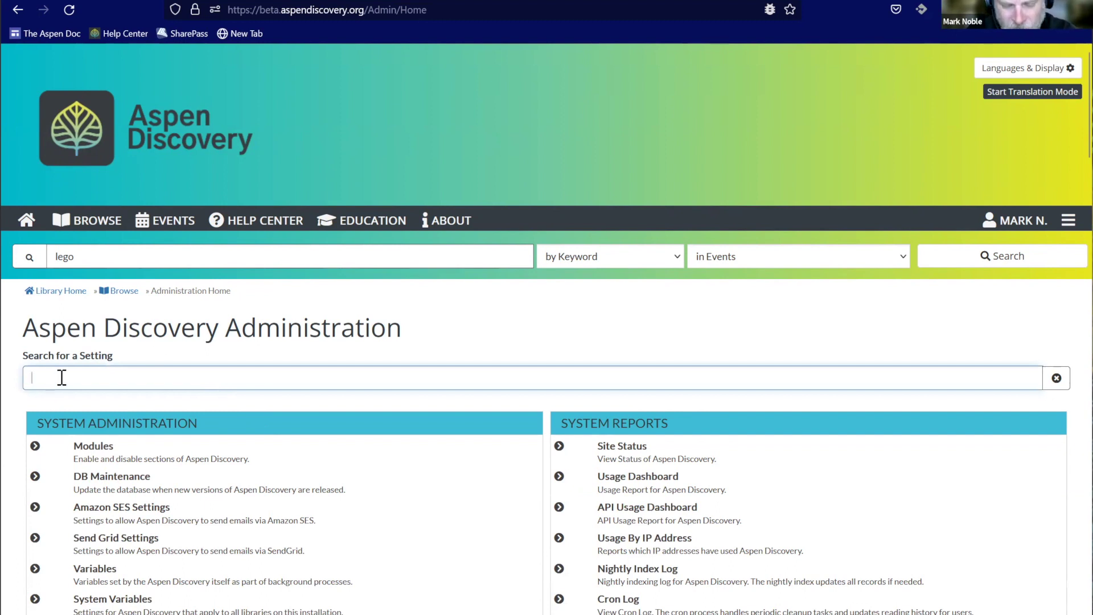
{"action": "type", "text": "theme"}
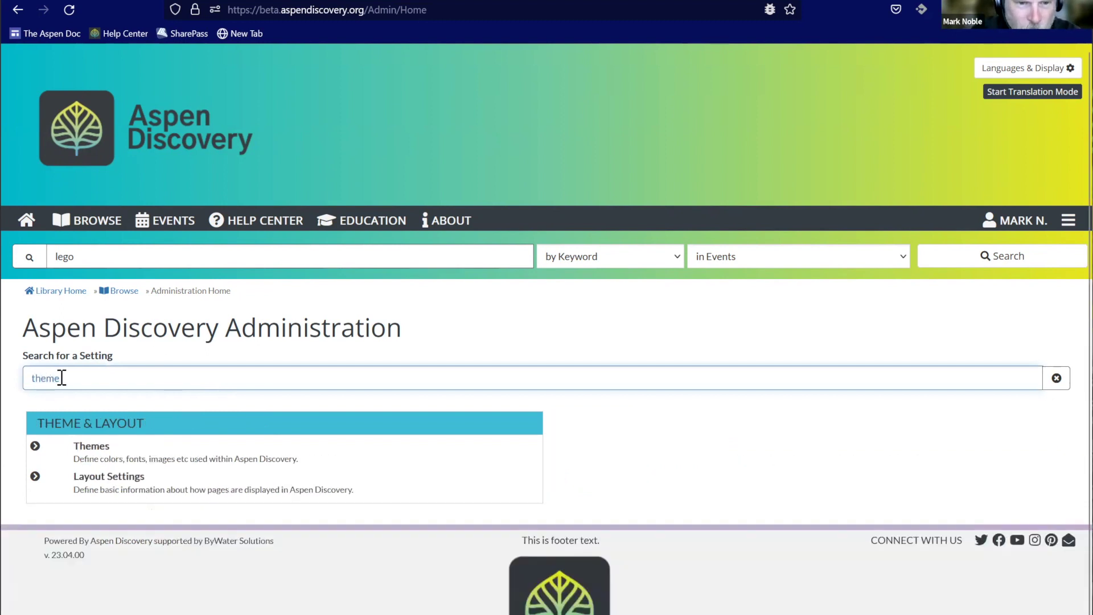
{"action": "left_click", "coordinate": [100, 455]}
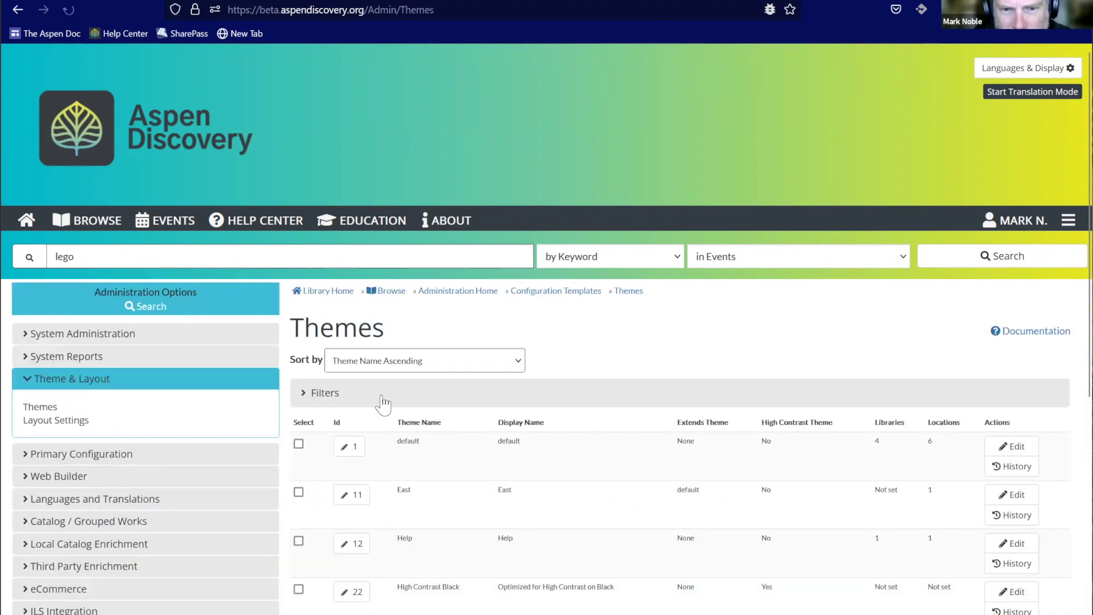
{"action": "left_click", "coordinate": [349, 447]}
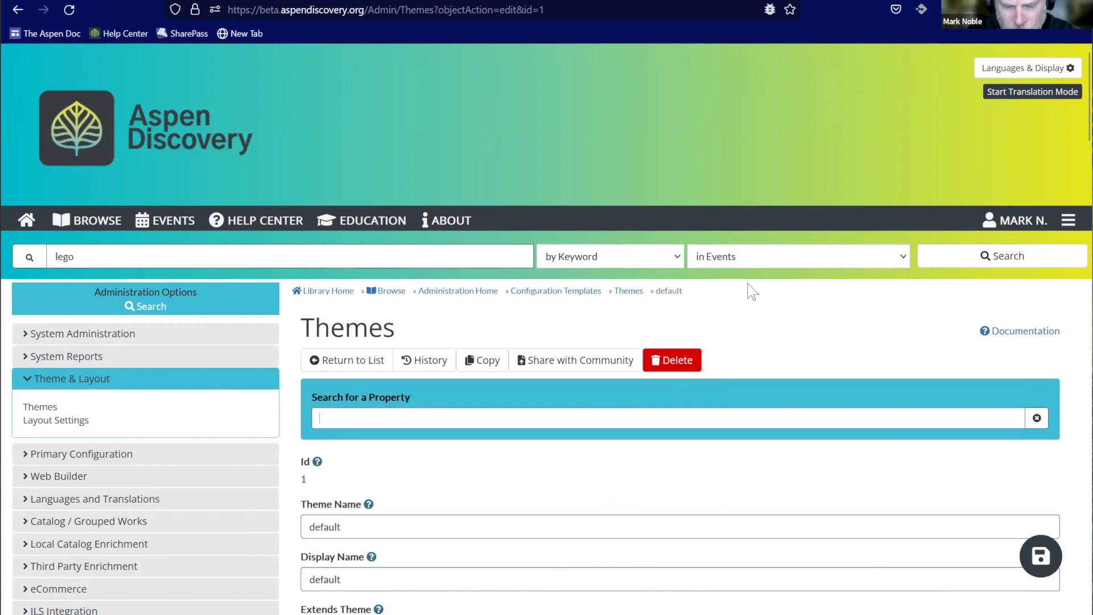
Step: Filter the theme properties by 'borde', then 'badge', to show the Badges colour settings (#333c42)
{"action": "type", "text": "border"}
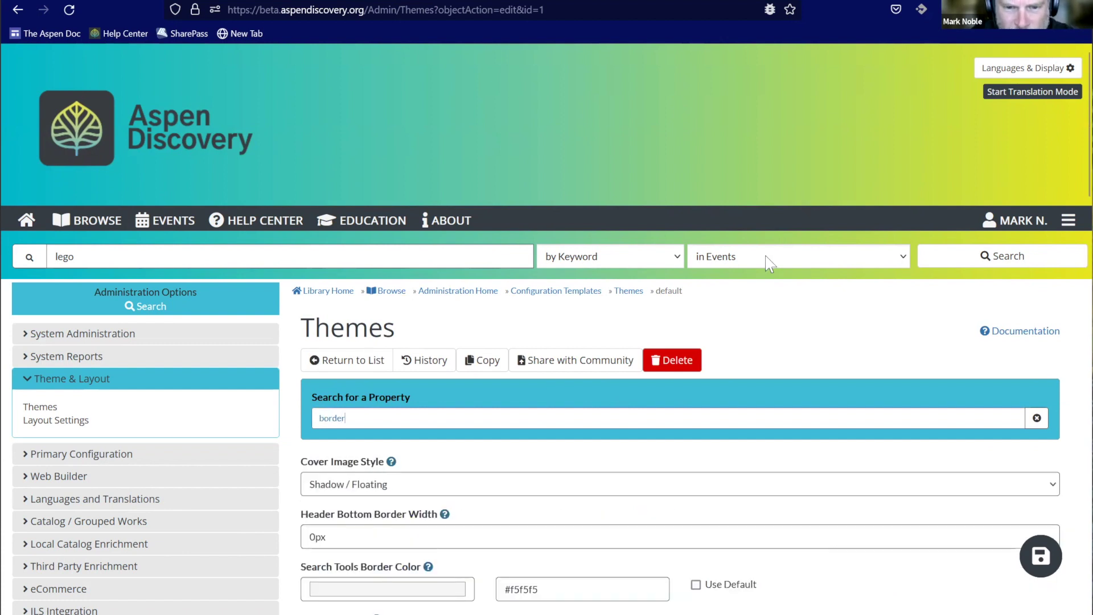
{"action": "scroll", "coordinate": [764, 263], "scroll_direction": "down", "scroll_amount": 5}
{"action": "scroll", "coordinate": [654, 347], "scroll_direction": "down", "scroll_amount": 3}
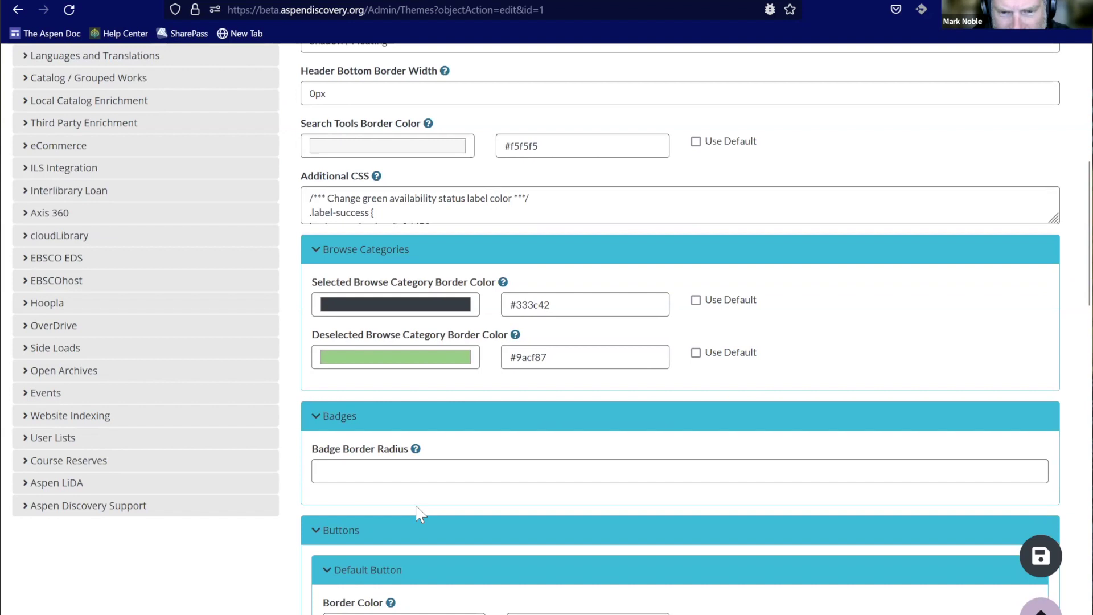
{"action": "scroll", "coordinate": [415, 507], "scroll_direction": "down", "scroll_amount": 6}
{"action": "scroll", "coordinate": [424, 529], "scroll_direction": "down", "scroll_amount": 3}
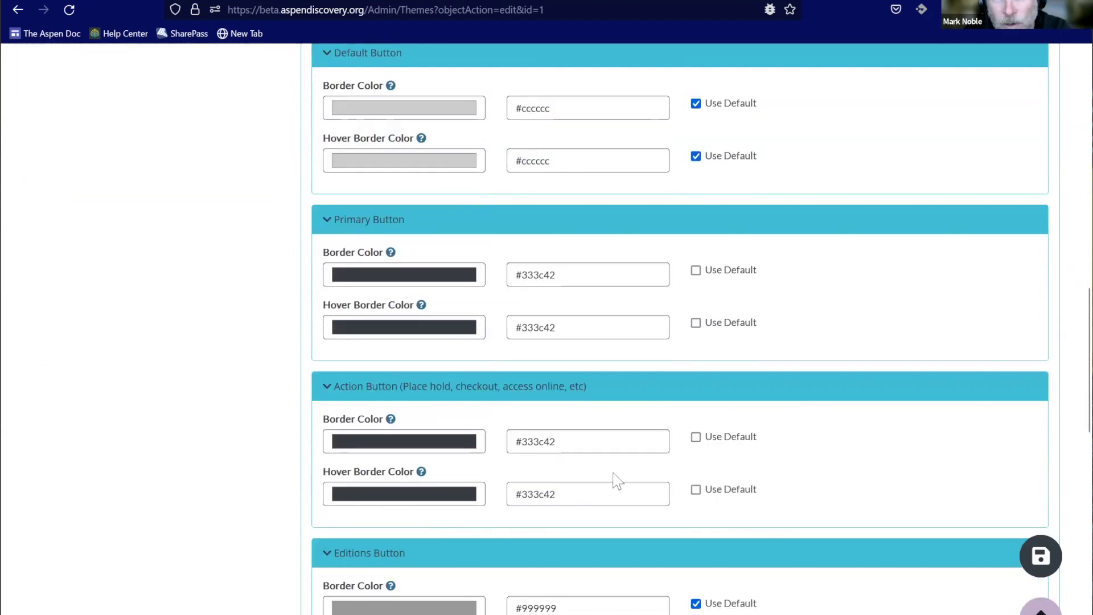
{"action": "scroll", "coordinate": [616, 478], "scroll_direction": "up", "scroll_amount": 10}
{"action": "scroll", "coordinate": [613, 476], "scroll_direction": "up", "scroll_amount": 5}
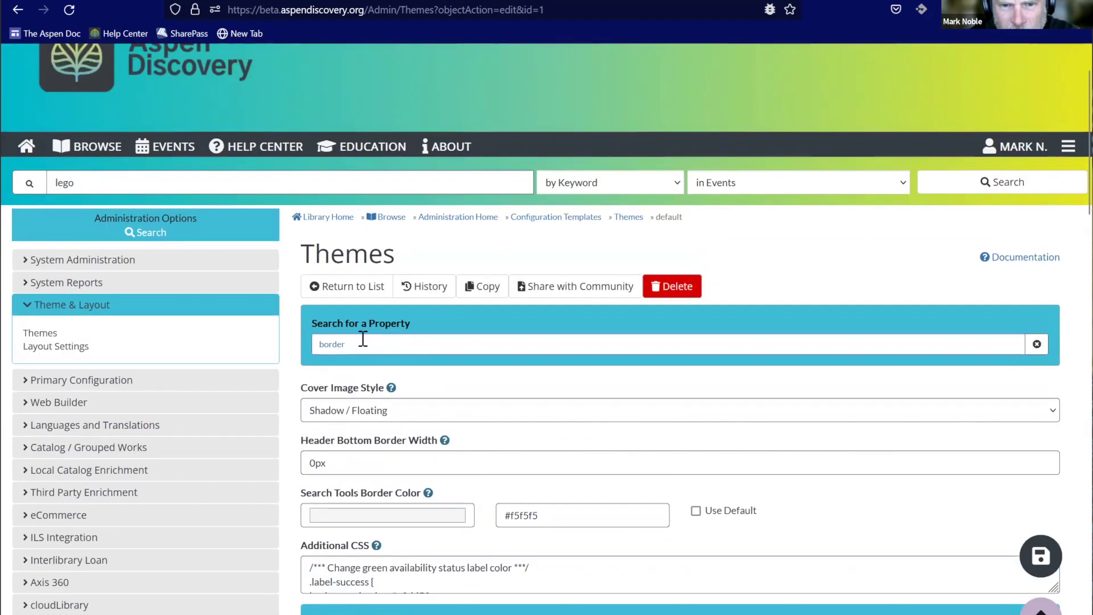
{"action": "left_click_drag", "start_coordinate": [362, 342], "coordinate": [274, 335]}
{"action": "type", "text": "badge"}
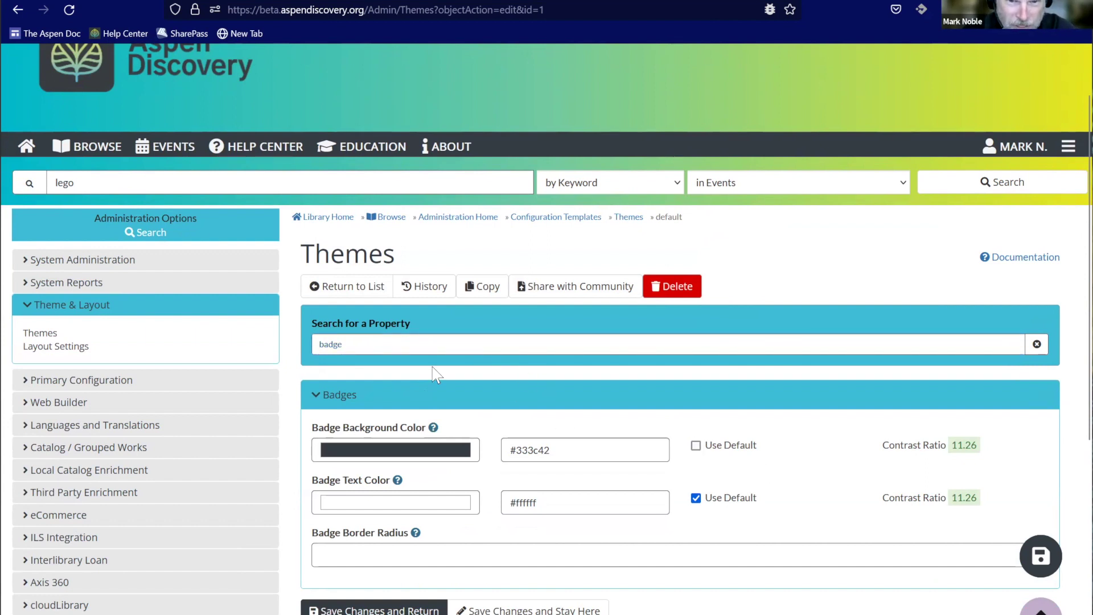
{"action": "double_click", "coordinate": [360, 343]}
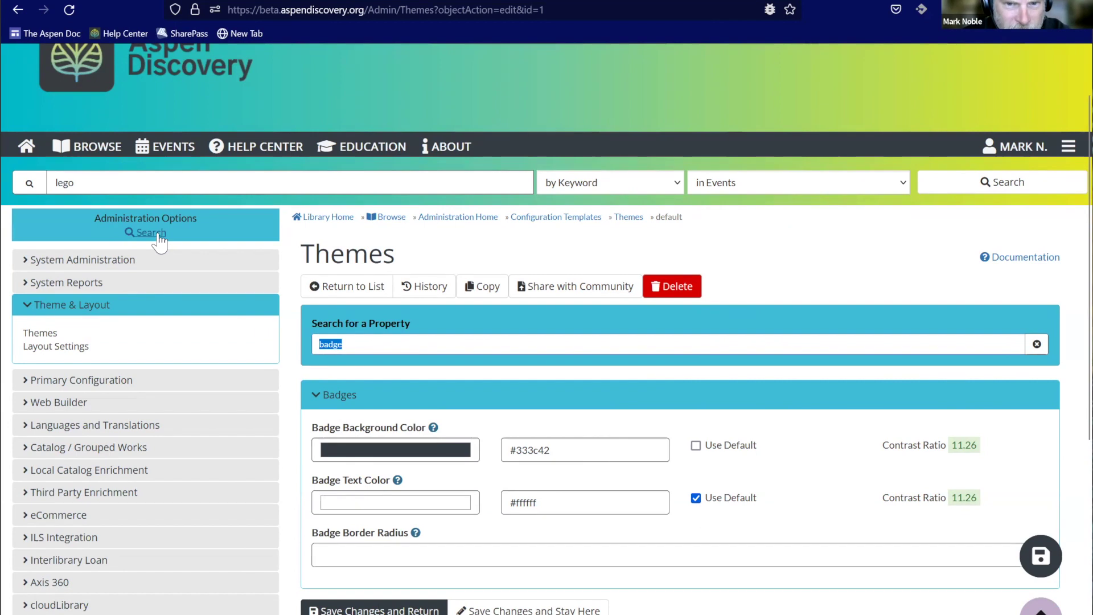
Step: Search the admin settings for 'hoopl', then 'permis', then clear the search
{"action": "left_click", "coordinate": [154, 233]}
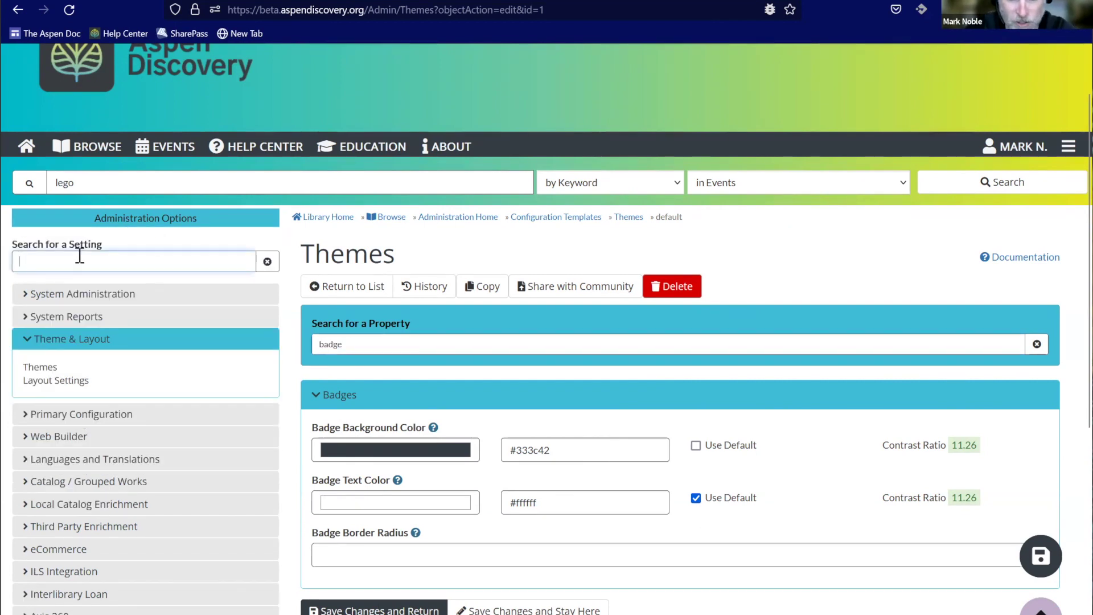
{"action": "type", "text": "hoopla"}
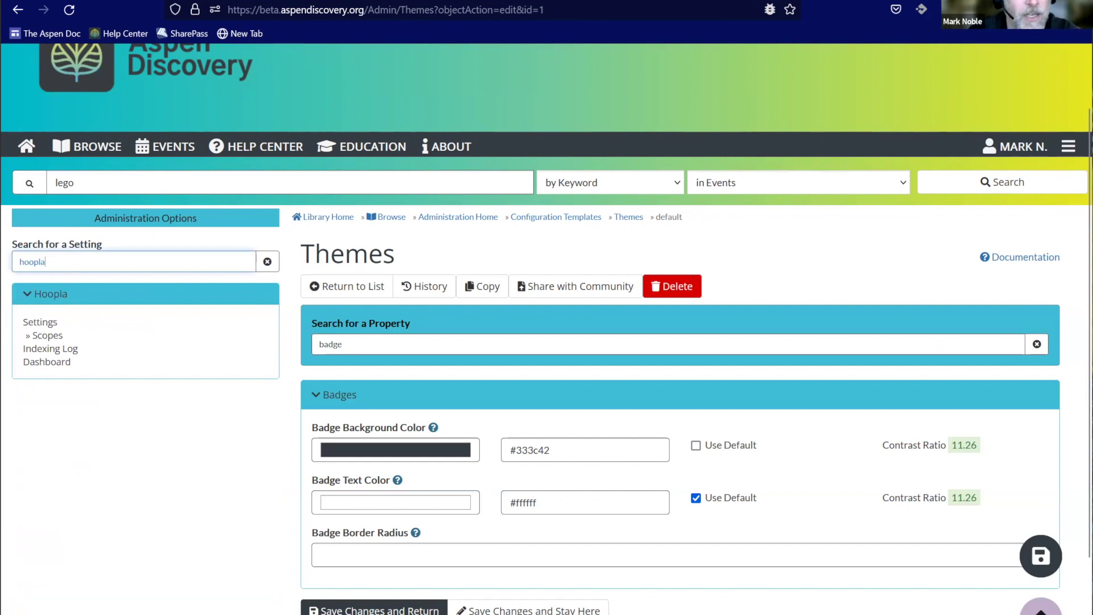
{"action": "key", "text": "ctrl+a"}
{"action": "type", "text": "permis"}
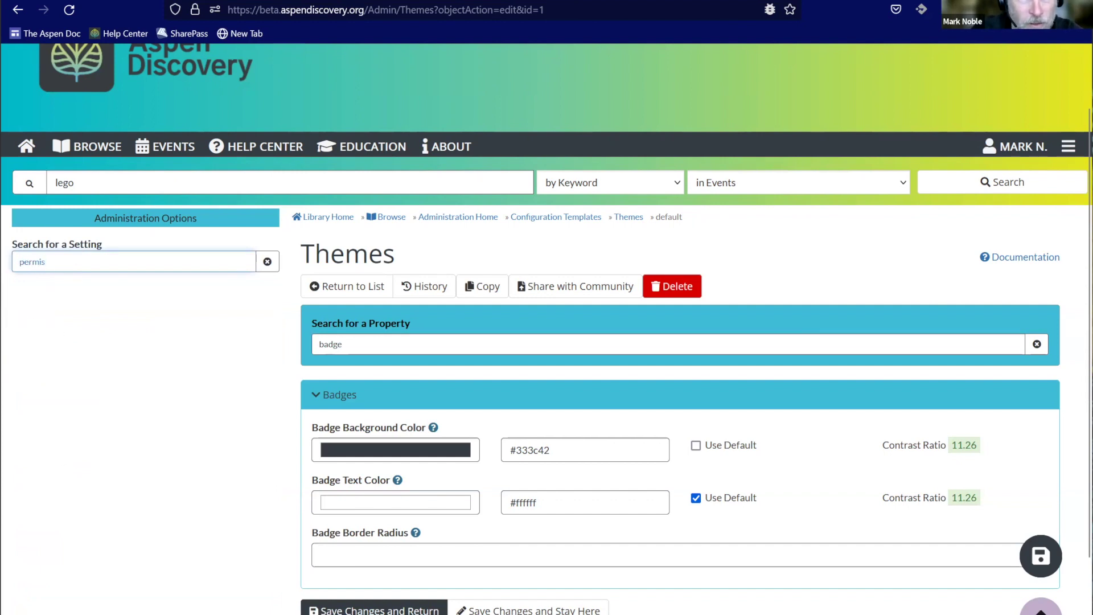
{"action": "key", "text": "BackSpace"}
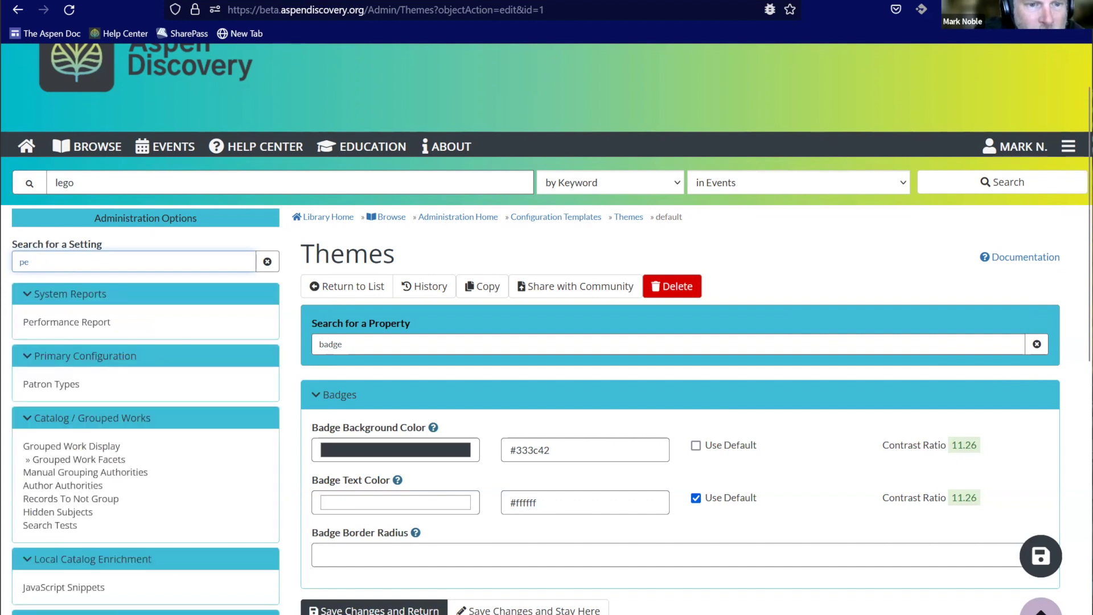
{"action": "key", "text": "BackSpace"}
{"action": "key", "text": "BackSpace"}
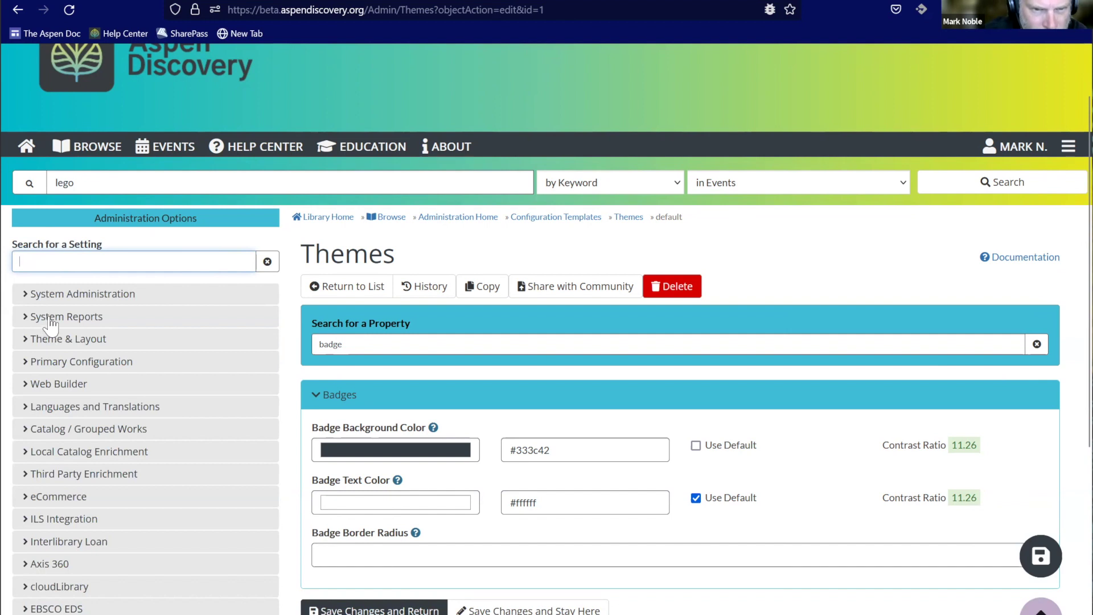
Step: Expand the System Reports and Primary Configuration sections of the admin menu
{"action": "left_click", "coordinate": [49, 325]}
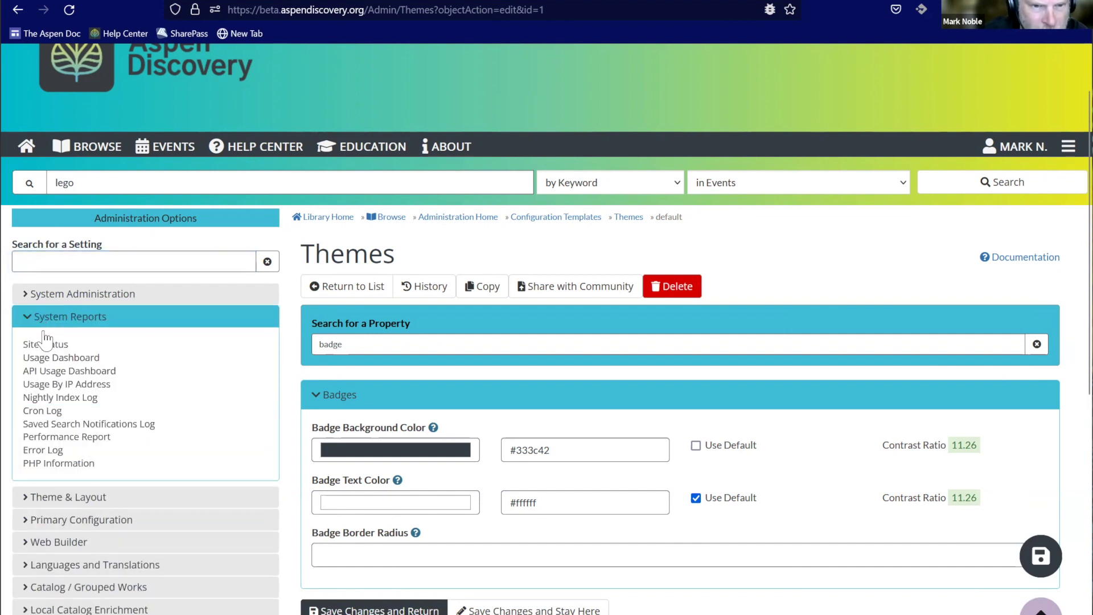
{"action": "left_click", "coordinate": [57, 522]}
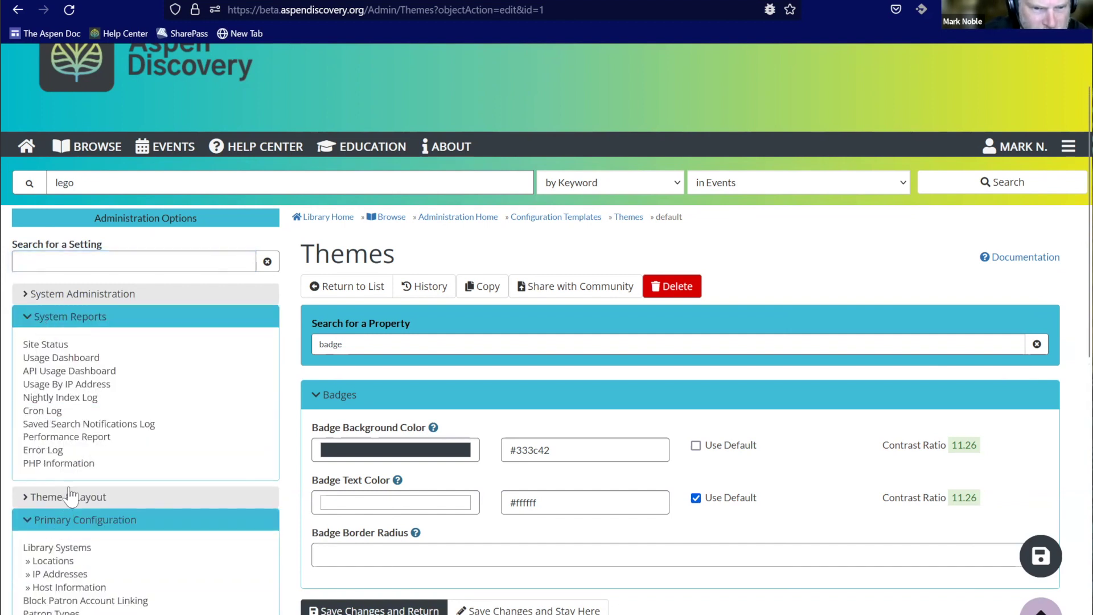
{"action": "scroll", "coordinate": [94, 467], "scroll_direction": "down", "scroll_amount": 1}
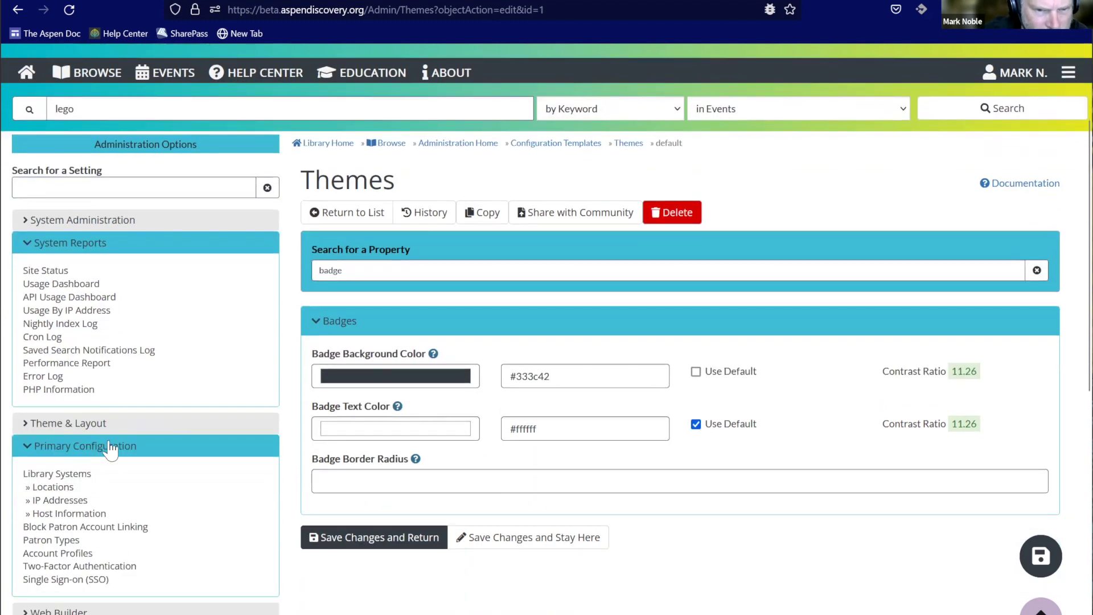
{"action": "scroll", "coordinate": [174, 435], "scroll_direction": "up", "scroll_amount": 2}
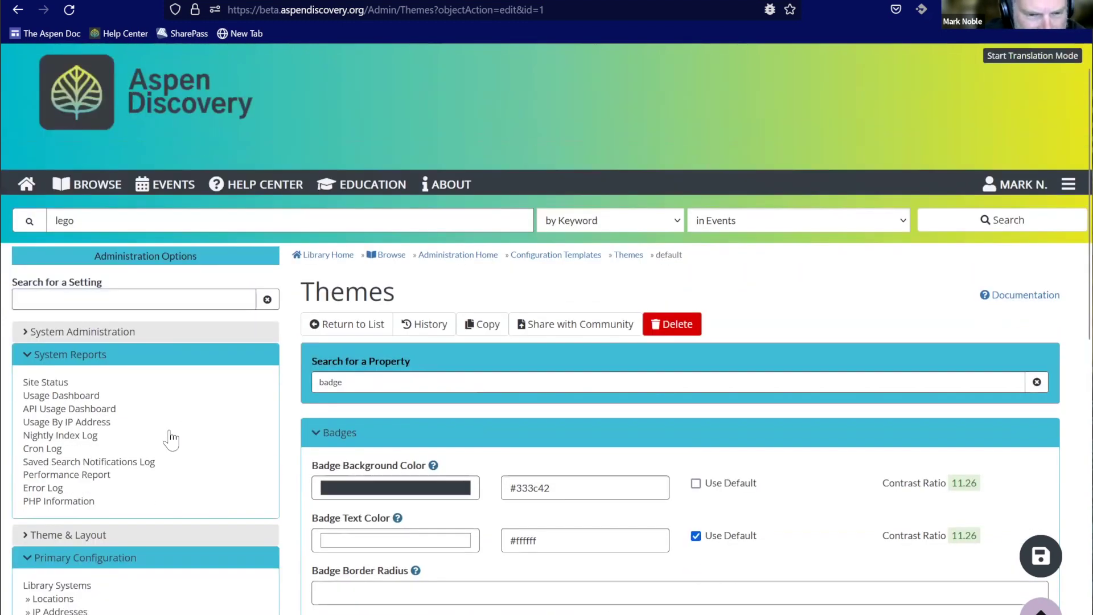
{"action": "scroll", "coordinate": [882, 191], "scroll_direction": "down", "scroll_amount": 2}
{"action": "scroll", "coordinate": [867, 204], "scroll_direction": "up", "scroll_amount": 2}
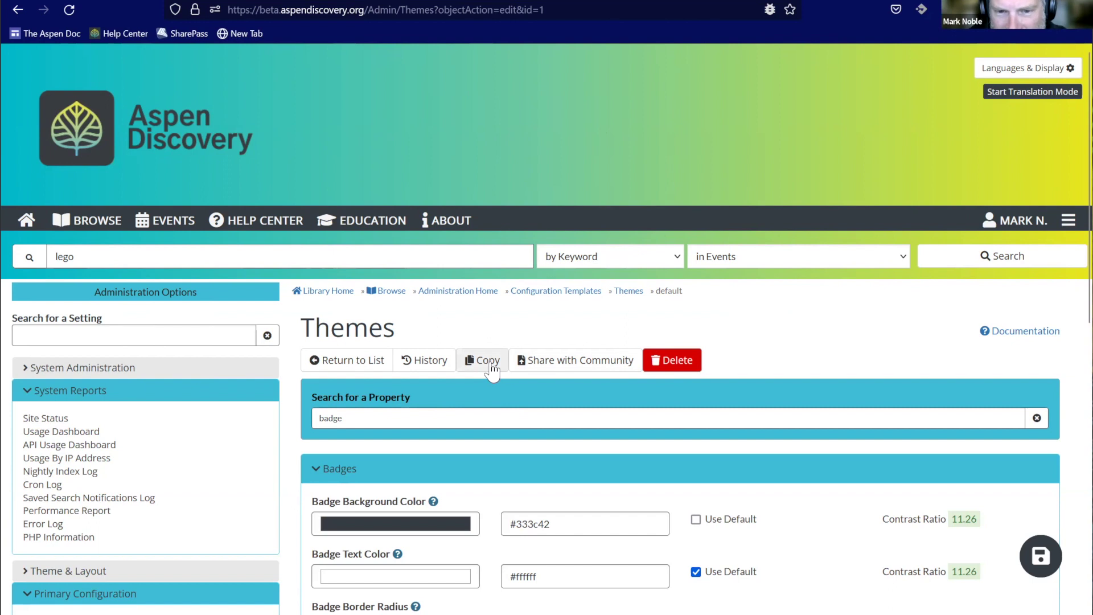
Step: Copy the default theme under the name 'copy of default' and save it
{"action": "left_click", "coordinate": [488, 361]}
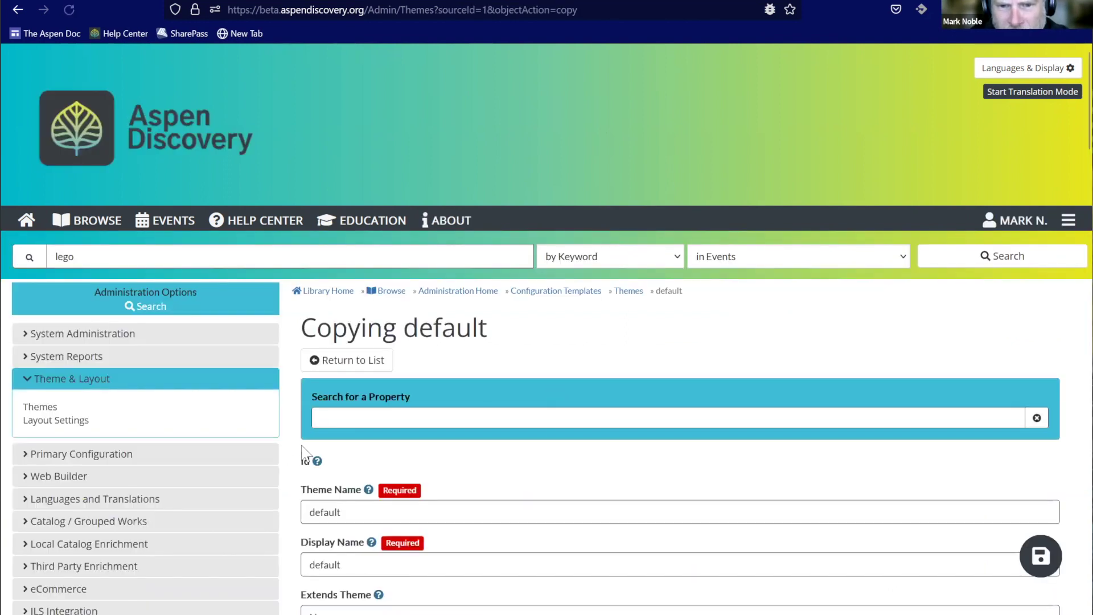
{"action": "scroll", "coordinate": [407, 457], "scroll_direction": "down", "scroll_amount": 5}
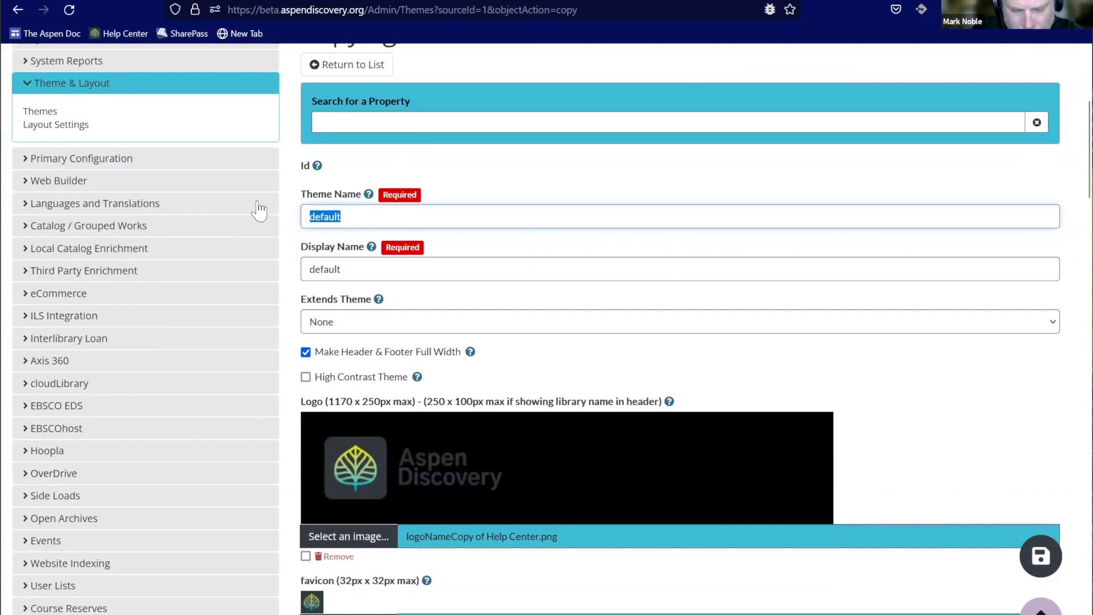
{"action": "type", "text": "copy of"}
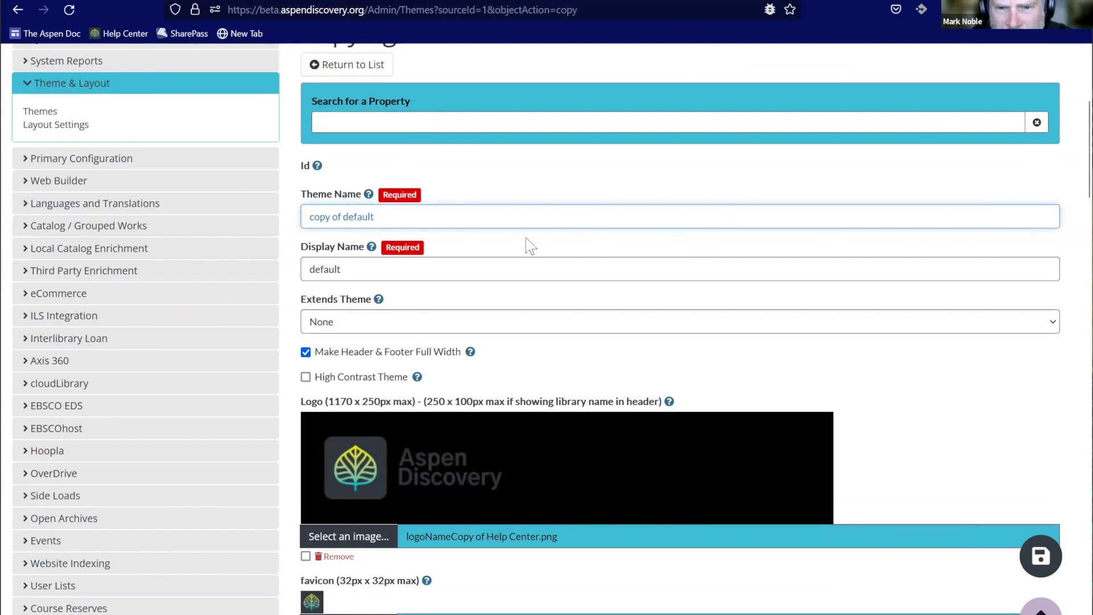
{"action": "scroll", "coordinate": [619, 263], "scroll_direction": "down", "scroll_amount": 2}
{"action": "scroll", "coordinate": [619, 263], "scroll_direction": "down", "scroll_amount": 20}
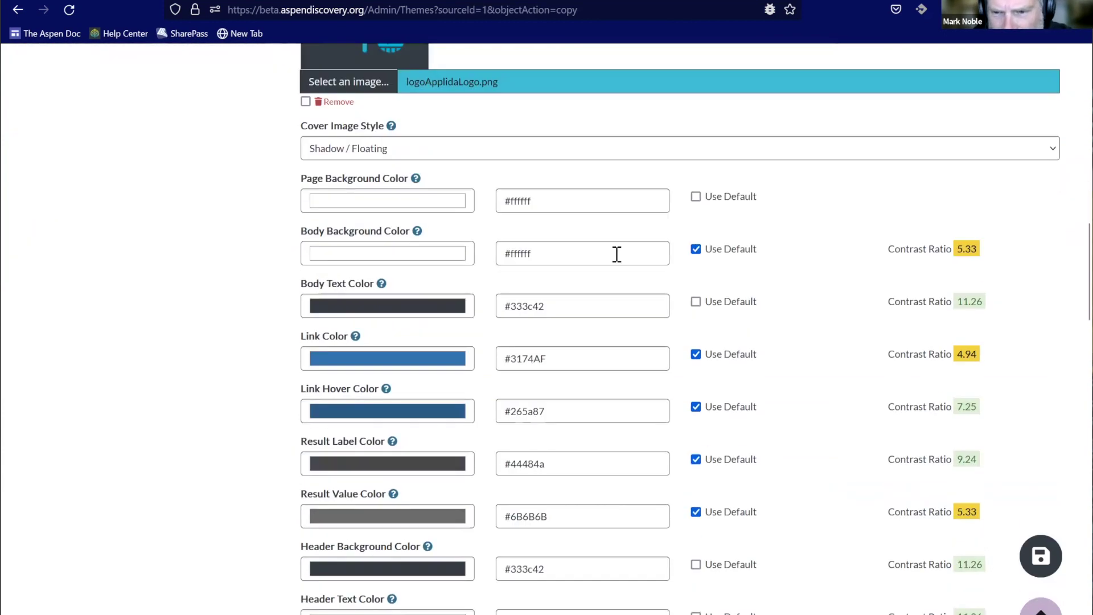
{"action": "scroll", "coordinate": [614, 256], "scroll_direction": "down", "scroll_amount": 20}
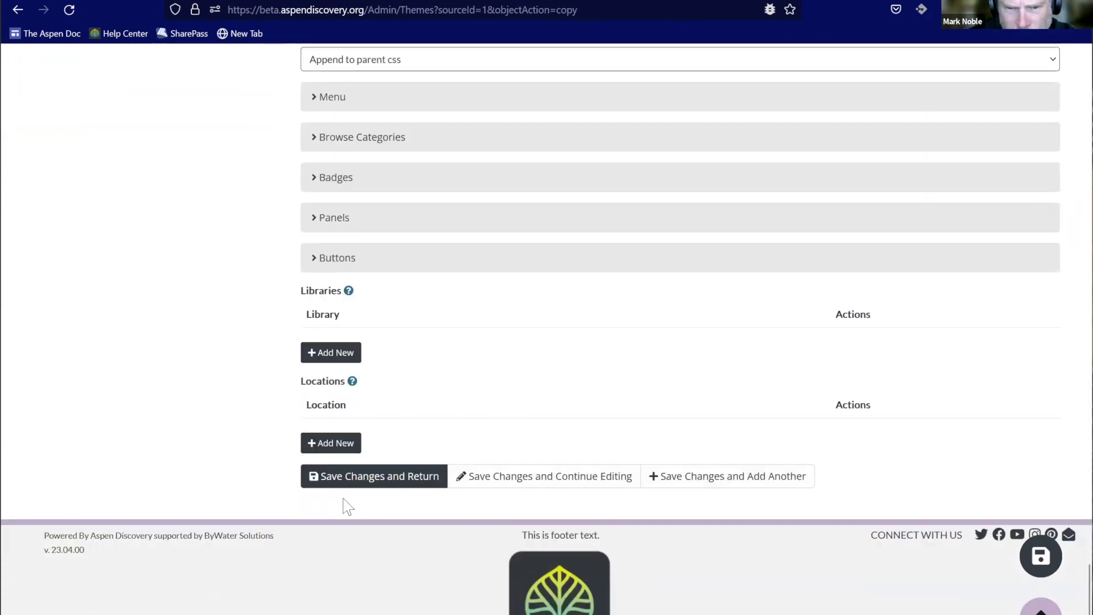
{"action": "left_click", "coordinate": [366, 481]}
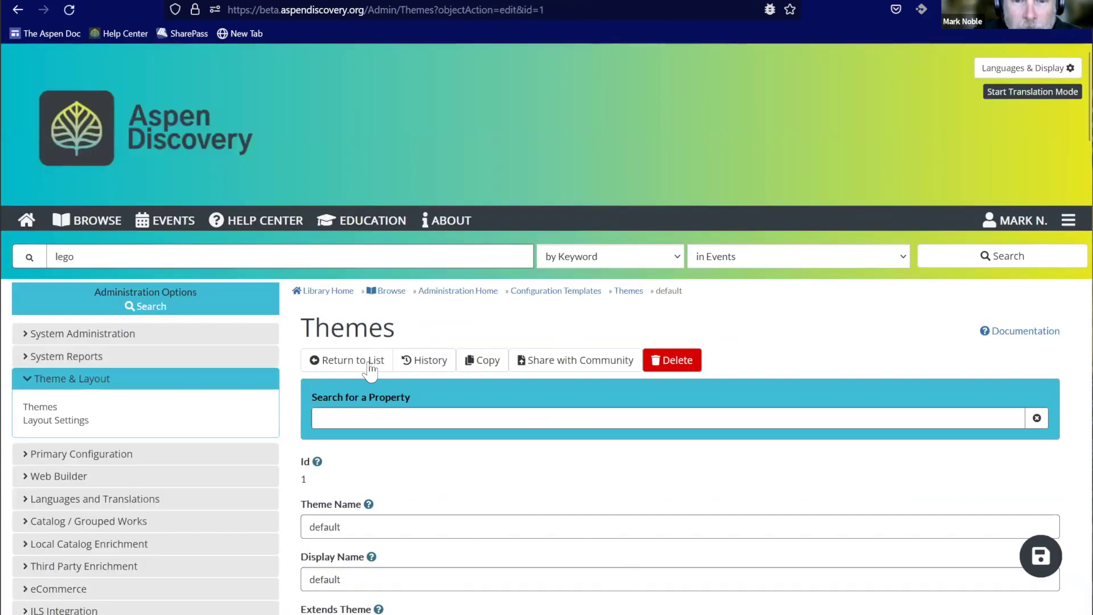
Step: Return to the themes list and edit High Contrast Black (Id 22)
{"action": "left_click", "coordinate": [371, 363]}
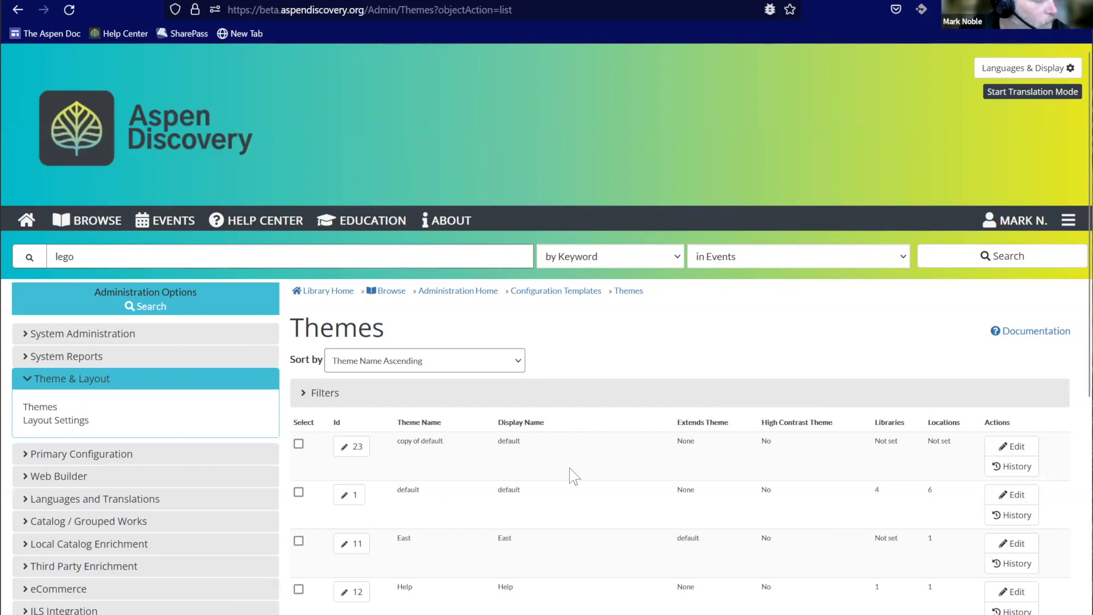
{"action": "scroll", "coordinate": [570, 438], "scroll_direction": "down", "scroll_amount": 1}
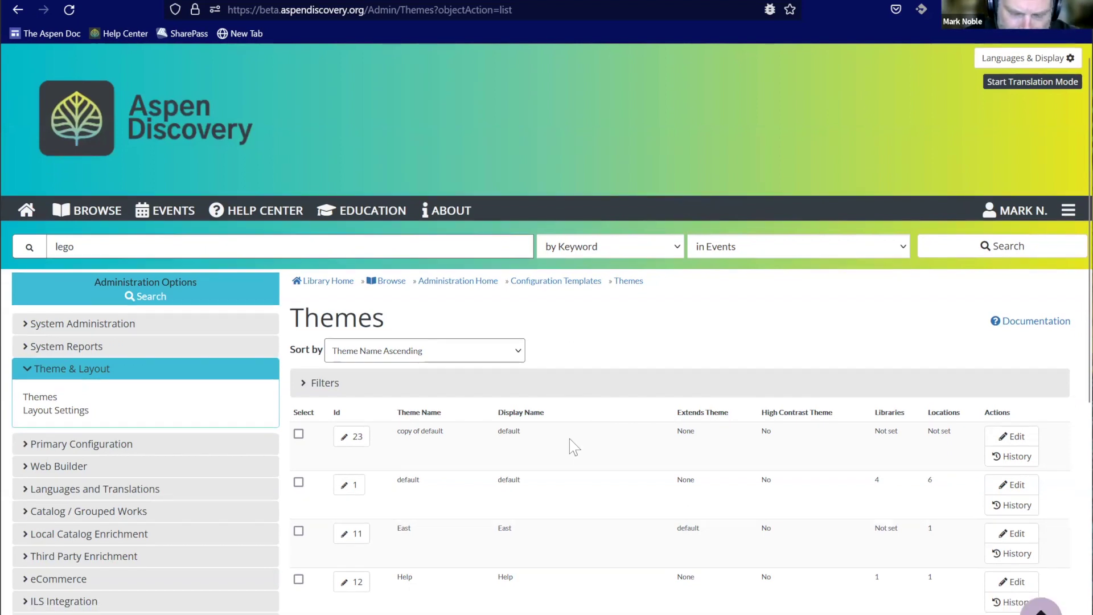
{"action": "scroll", "coordinate": [573, 445], "scroll_direction": "down", "scroll_amount": 3}
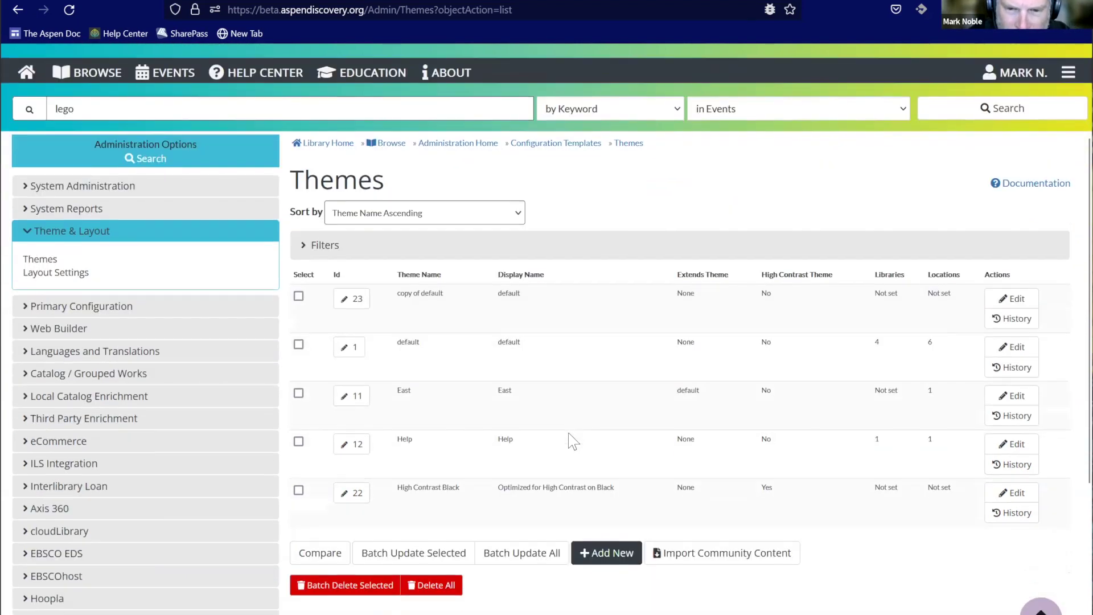
{"action": "left_click", "coordinate": [1018, 496]}
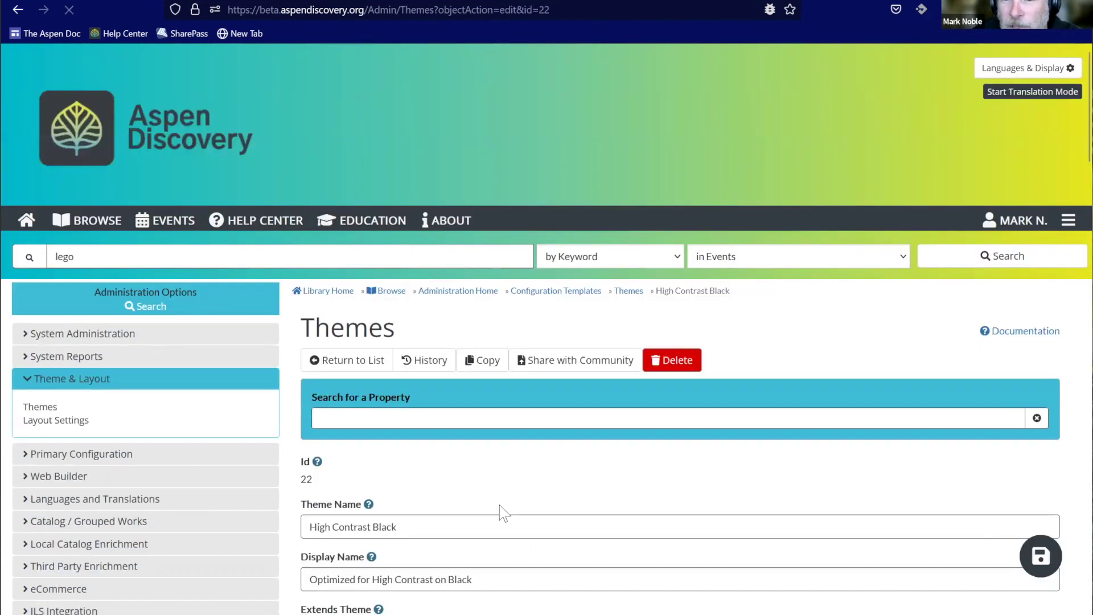
{"action": "scroll", "coordinate": [516, 503], "scroll_direction": "down", "scroll_amount": 1}
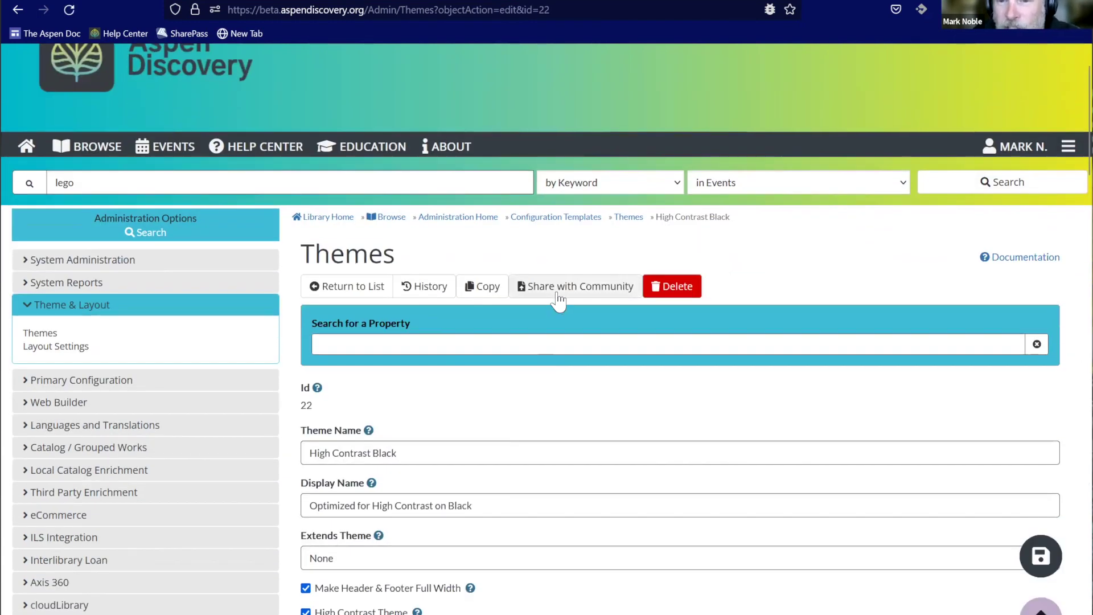
Step: Share High Contrast Black with a description: high contrast dark-mode theme from ByWater Solutions
{"action": "left_click", "coordinate": [558, 299]}
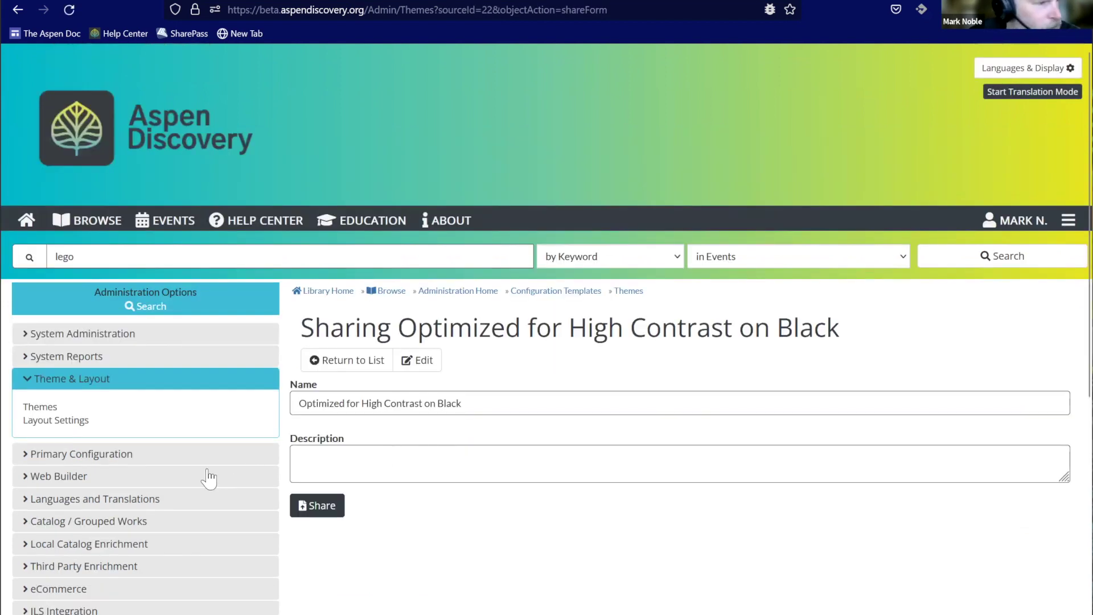
{"action": "left_click", "coordinate": [583, 461]}
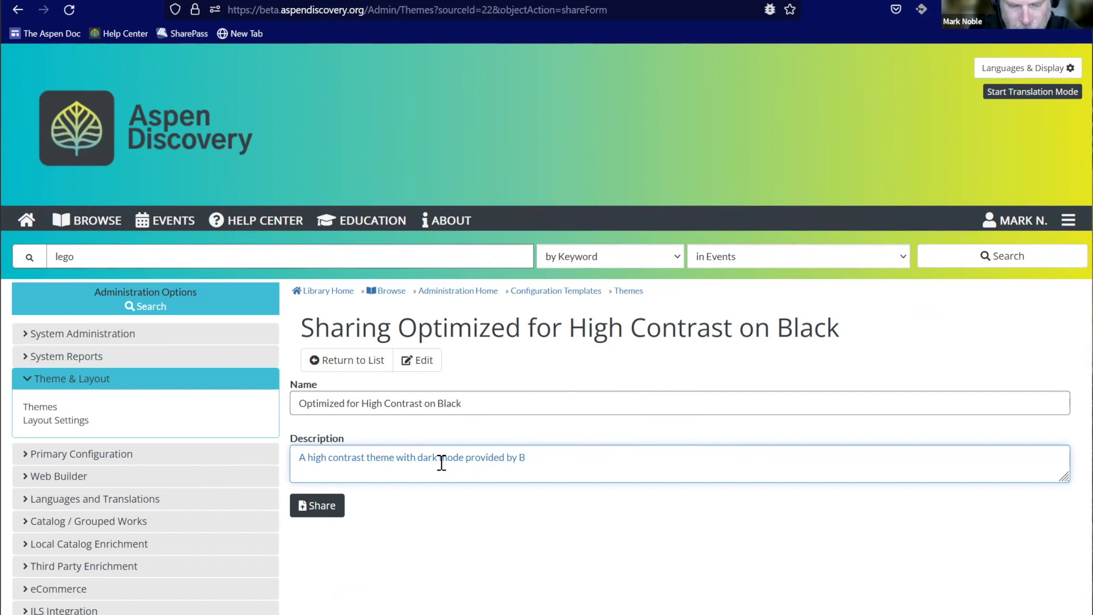
{"action": "type", "text": "Solutions"}
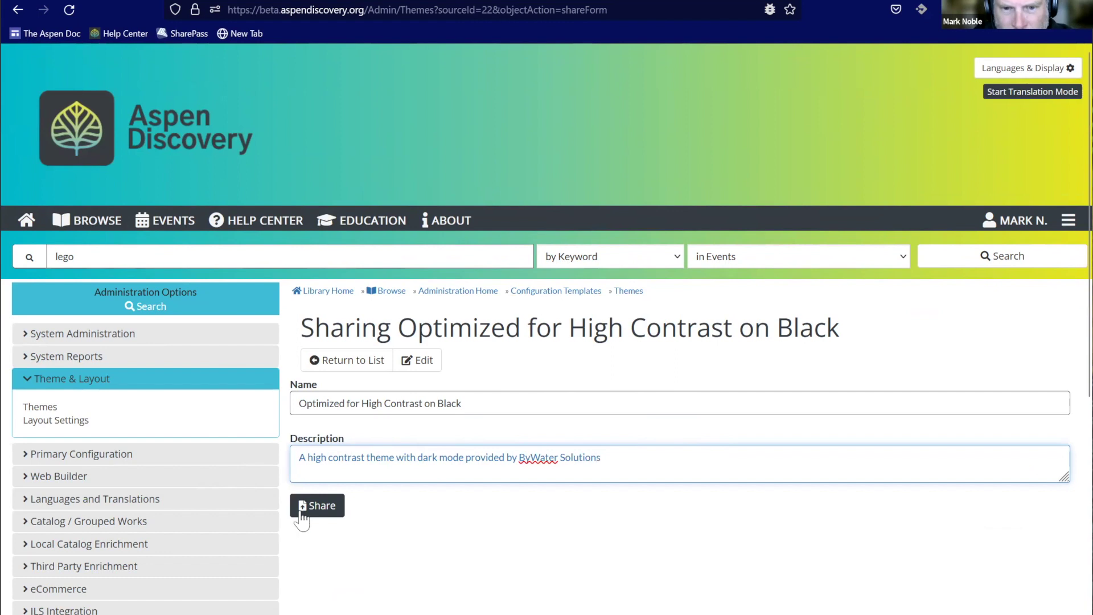
{"action": "left_click", "coordinate": [316, 512]}
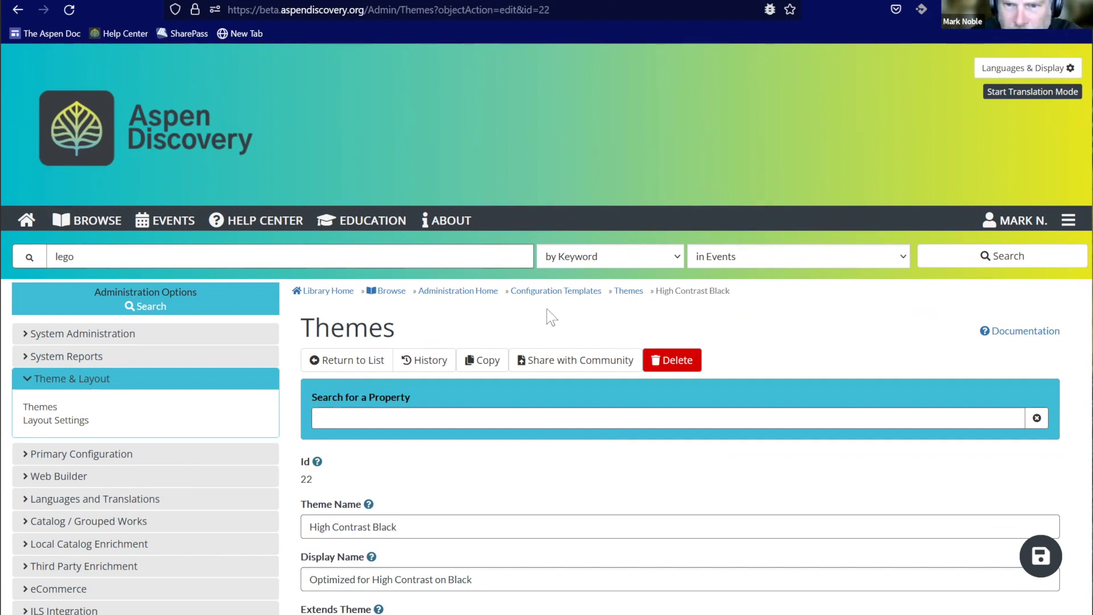
Step: Return to the Themes list and scroll down to its action buttons
{"action": "left_click", "coordinate": [345, 364]}
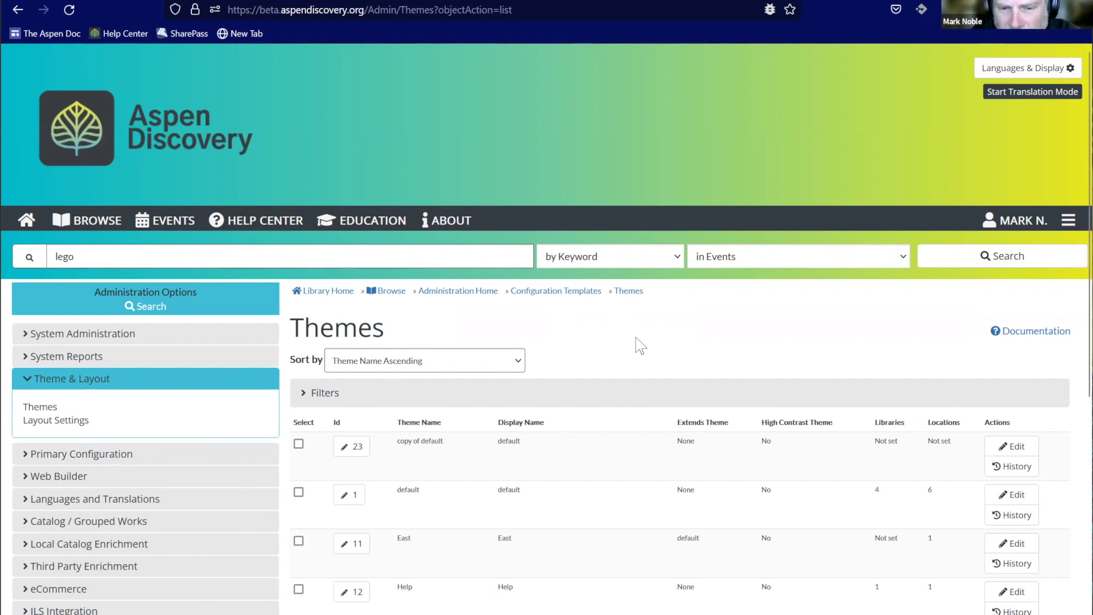
{"action": "scroll", "coordinate": [640, 345], "scroll_direction": "down", "scroll_amount": 6}
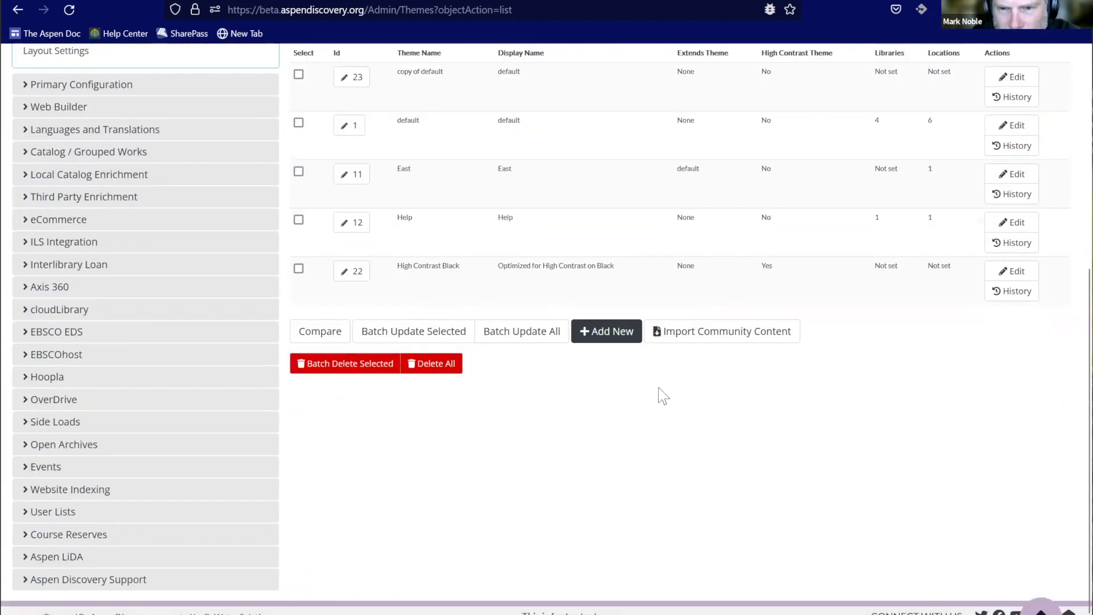
Step: Import the community Dark Theme and make it extend the default theme
{"action": "left_click", "coordinate": [711, 338]}
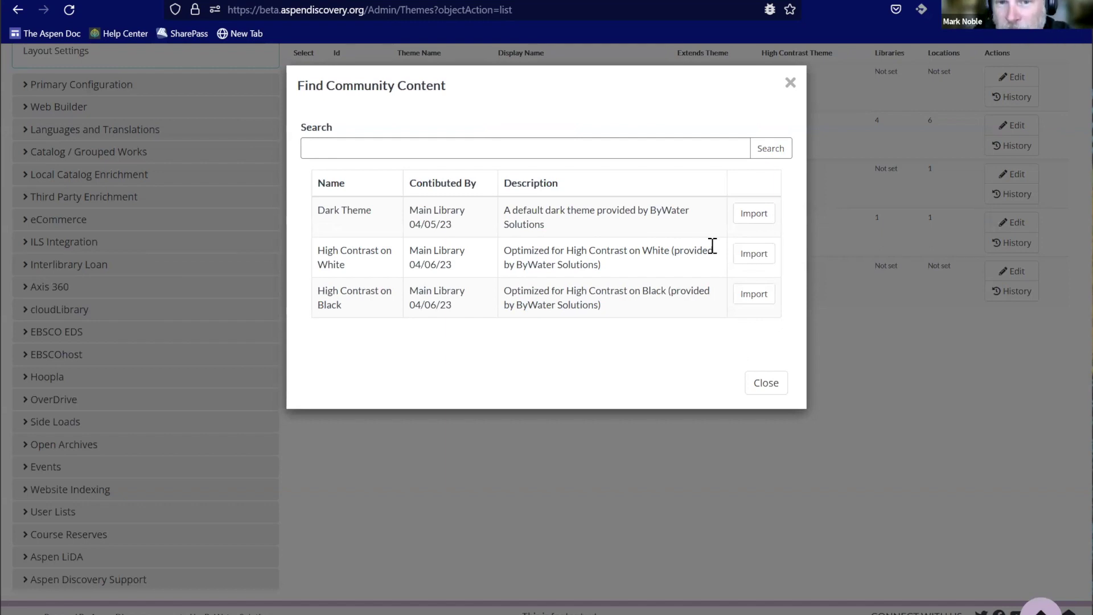
{"action": "left_click", "coordinate": [753, 214]}
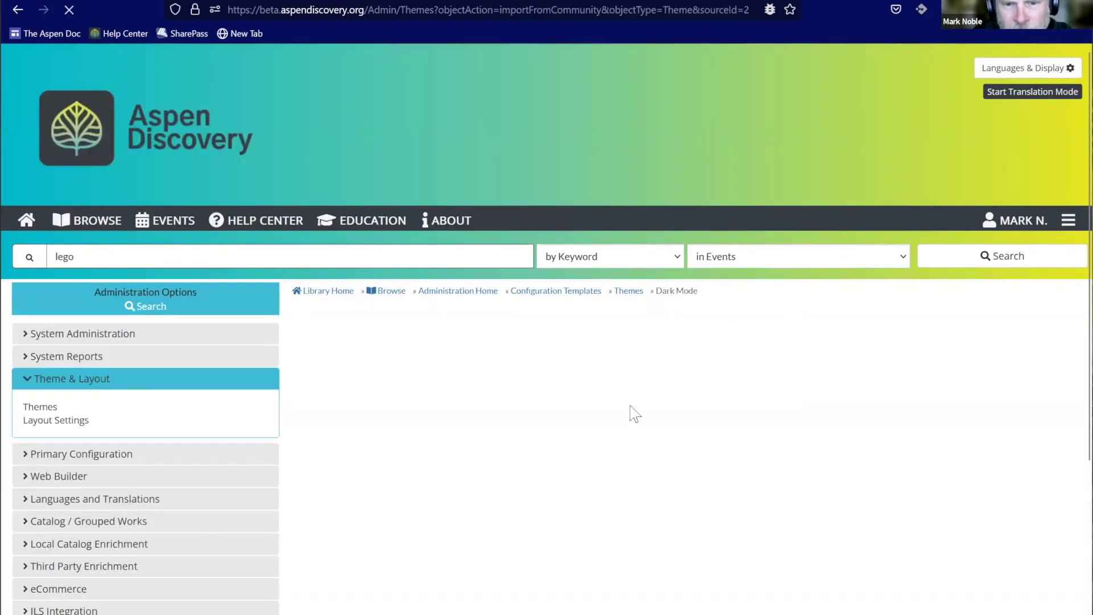
{"action": "scroll", "coordinate": [375, 455], "scroll_direction": "down", "scroll_amount": 1}
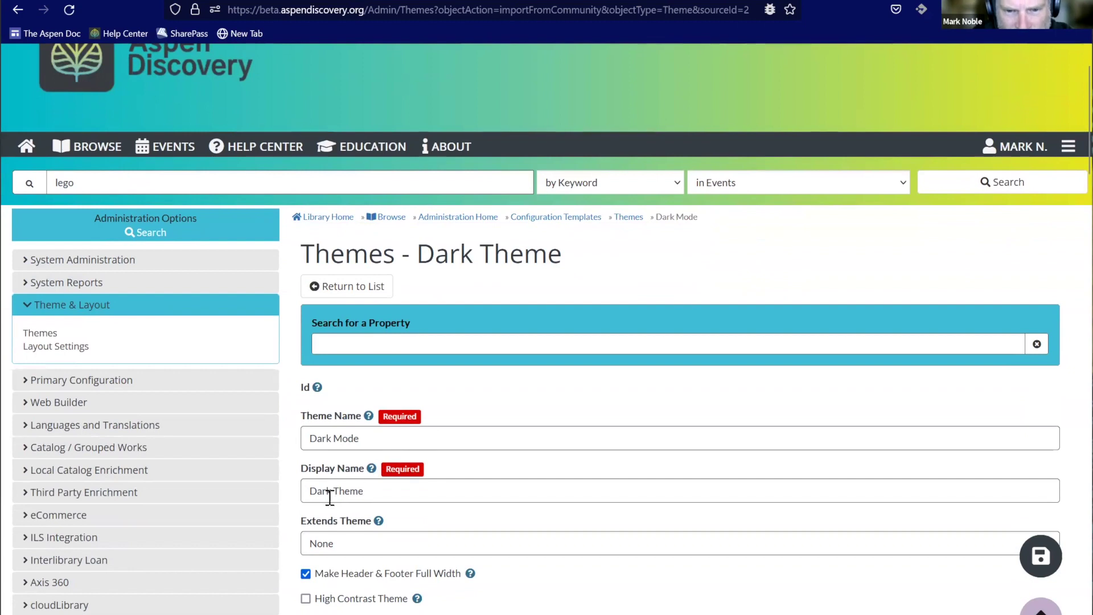
{"action": "scroll", "coordinate": [422, 488], "scroll_direction": "down", "scroll_amount": 1}
{"action": "scroll", "coordinate": [422, 488], "scroll_direction": "down", "scroll_amount": 2}
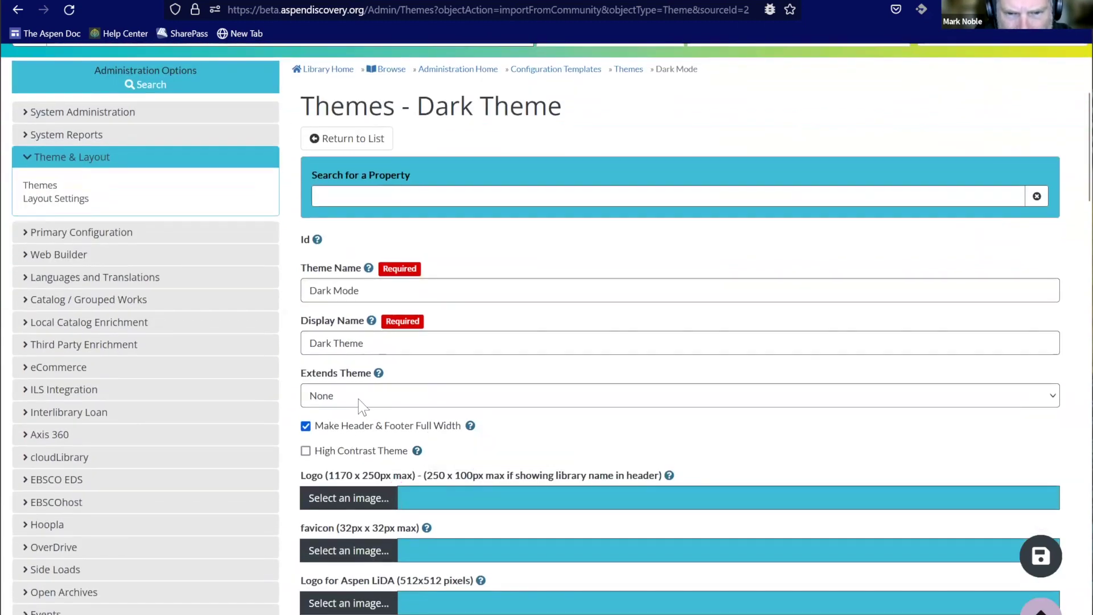
{"action": "left_click", "coordinate": [361, 401]}
{"action": "left_click", "coordinate": [426, 424]}
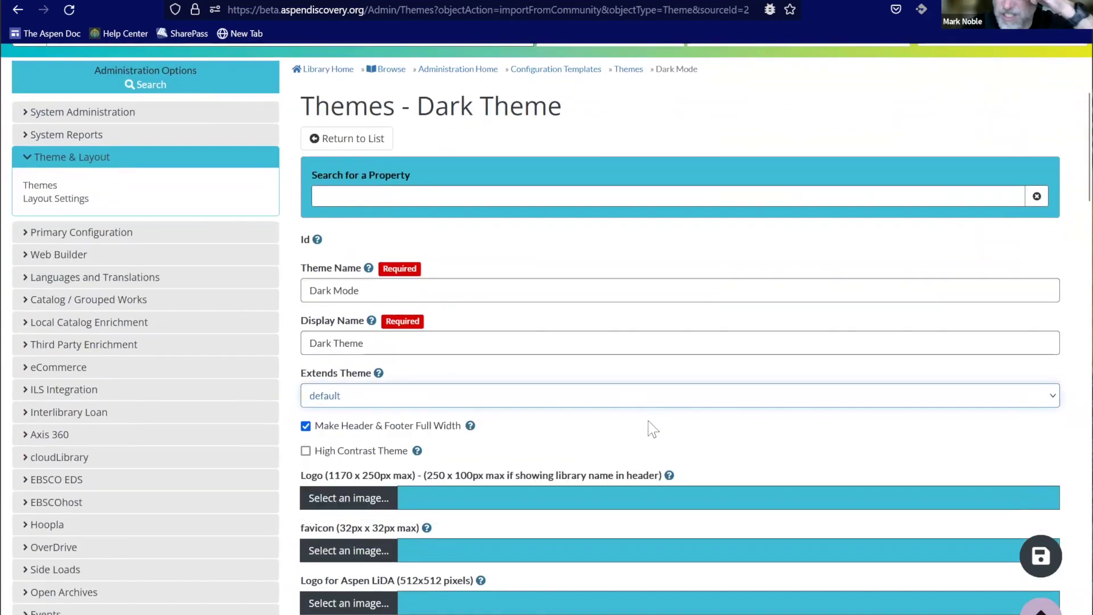
Step: Assign Main Library as the theme's library and location, then save it
{"action": "scroll", "coordinate": [648, 409], "scroll_direction": "down", "scroll_amount": 15}
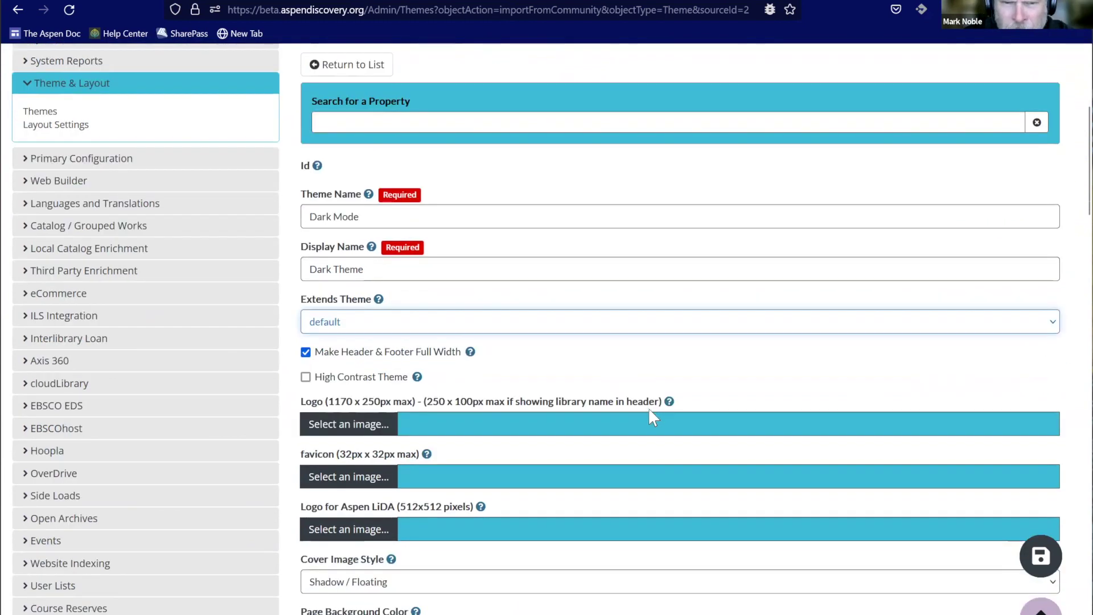
{"action": "scroll", "coordinate": [645, 420], "scroll_direction": "down", "scroll_amount": 10}
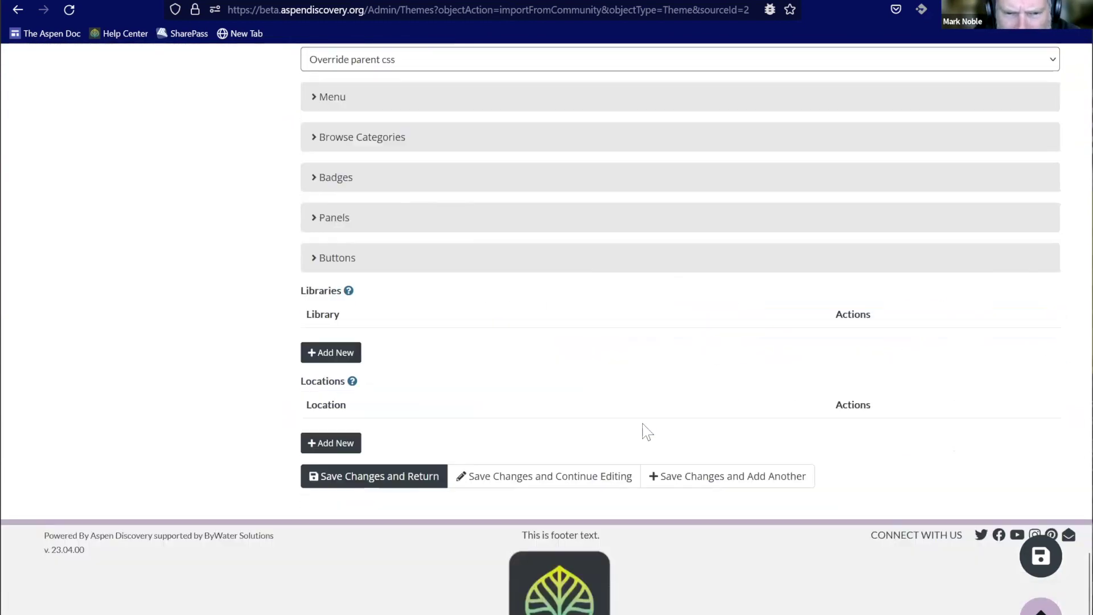
{"action": "left_click", "coordinate": [330, 353]}
{"action": "left_click", "coordinate": [383, 357]}
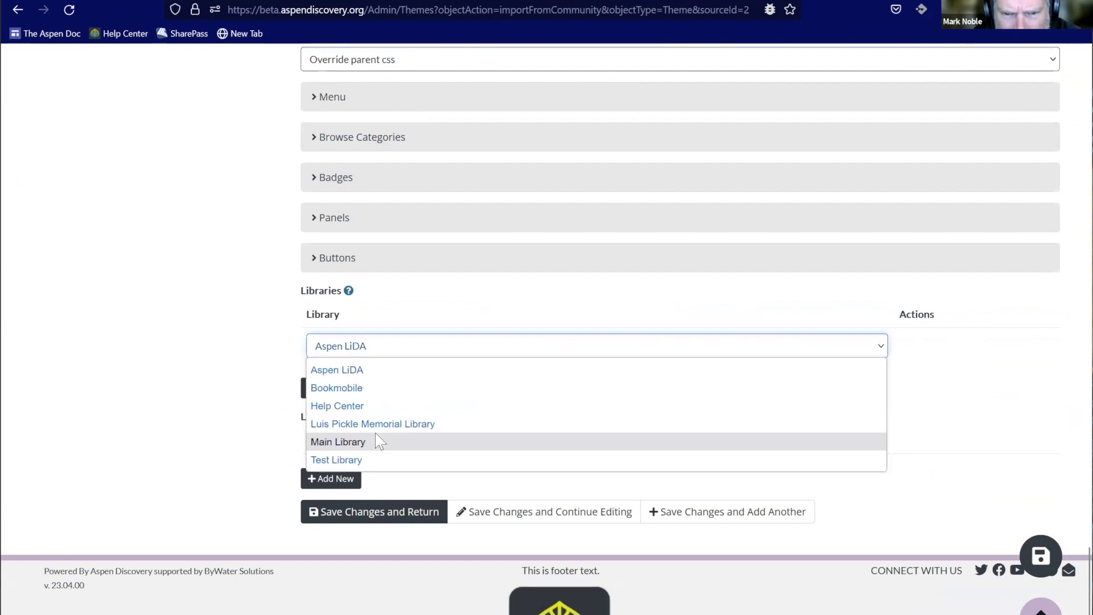
{"action": "left_click", "coordinate": [376, 441]}
{"action": "left_click", "coordinate": [336, 478]}
{"action": "left_click", "coordinate": [413, 476]}
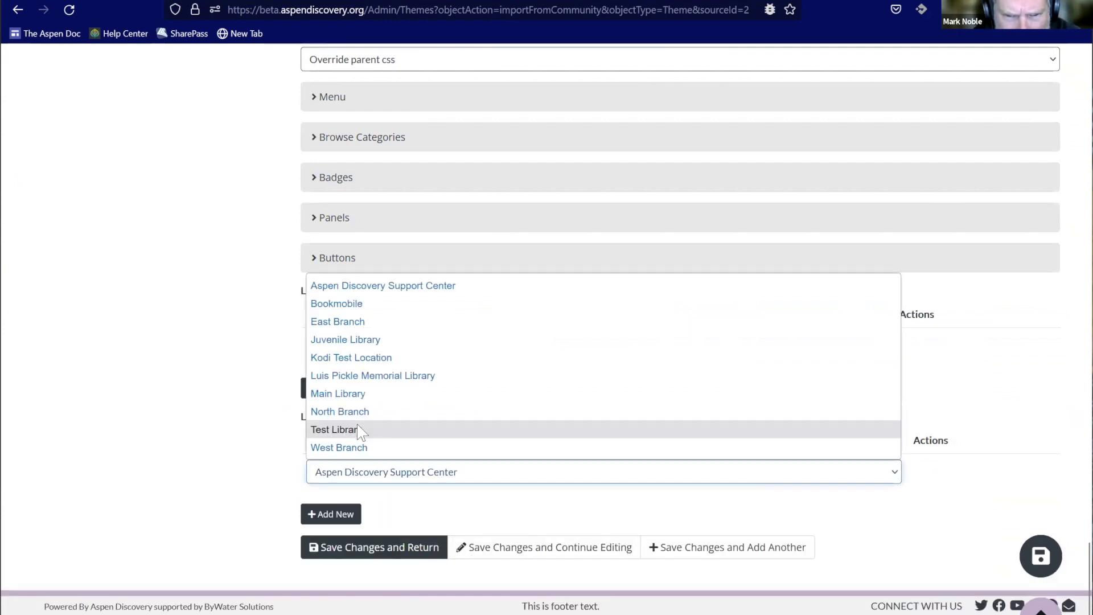
{"action": "left_click", "coordinate": [365, 395]}
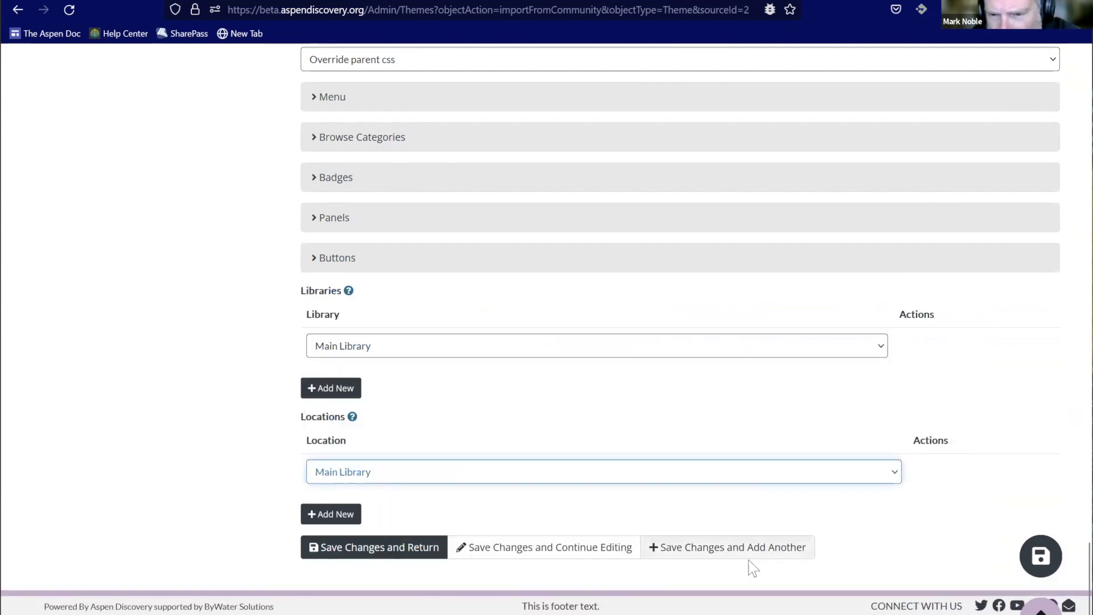
{"action": "left_click", "coordinate": [1038, 565]}
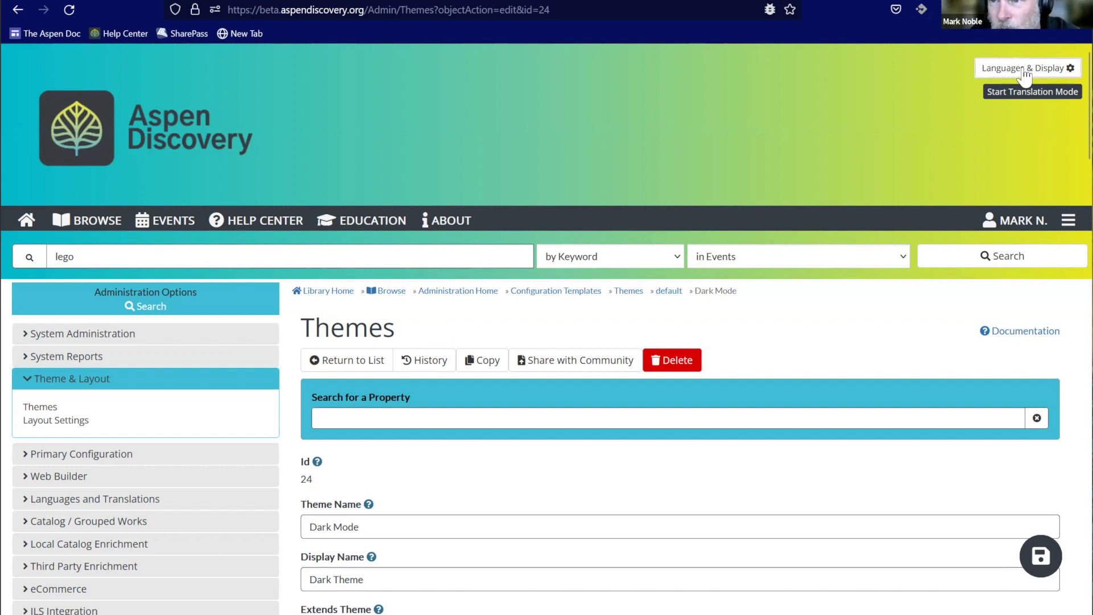
Step: Under Languages & Display, switch the account's Display Mode to Dark Theme and save the preferences
{"action": "left_click", "coordinate": [1024, 70]}
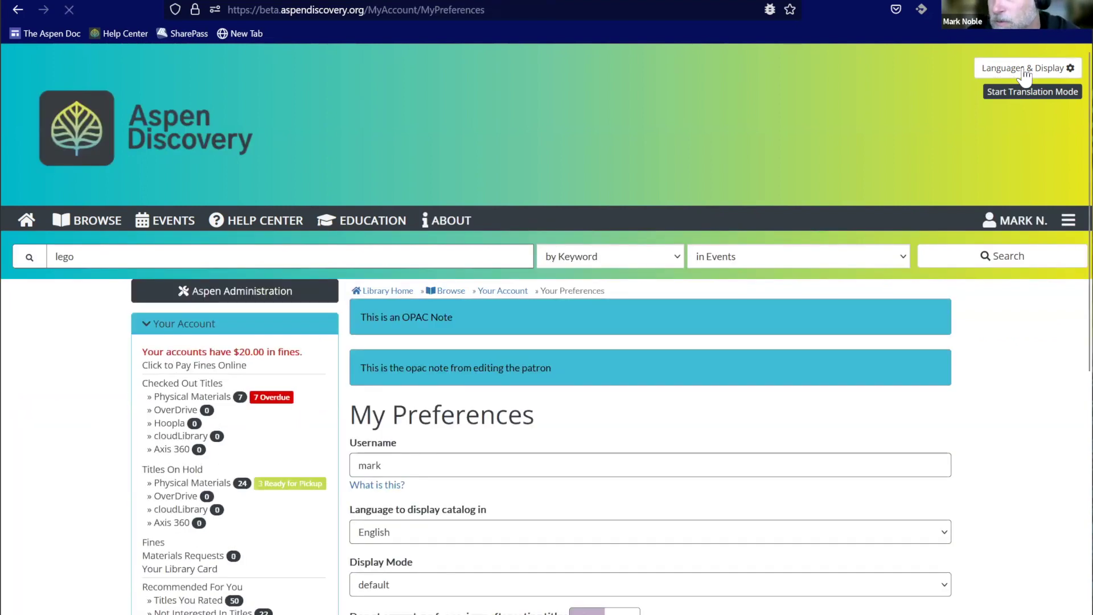
{"action": "left_click", "coordinate": [1018, 90]}
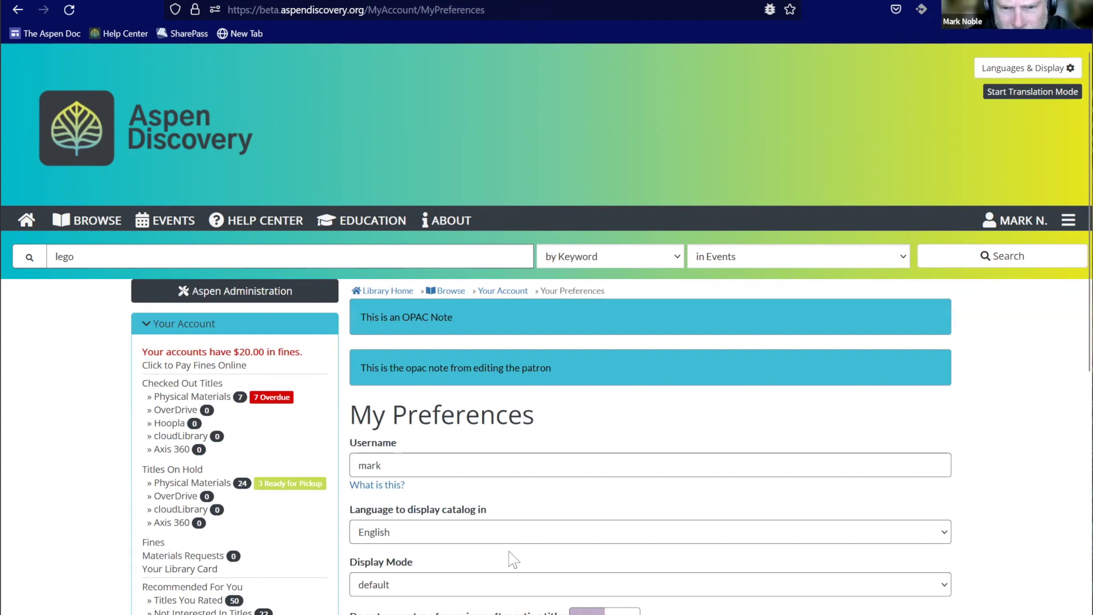
{"action": "scroll", "coordinate": [450, 554], "scroll_direction": "down", "scroll_amount": 2}
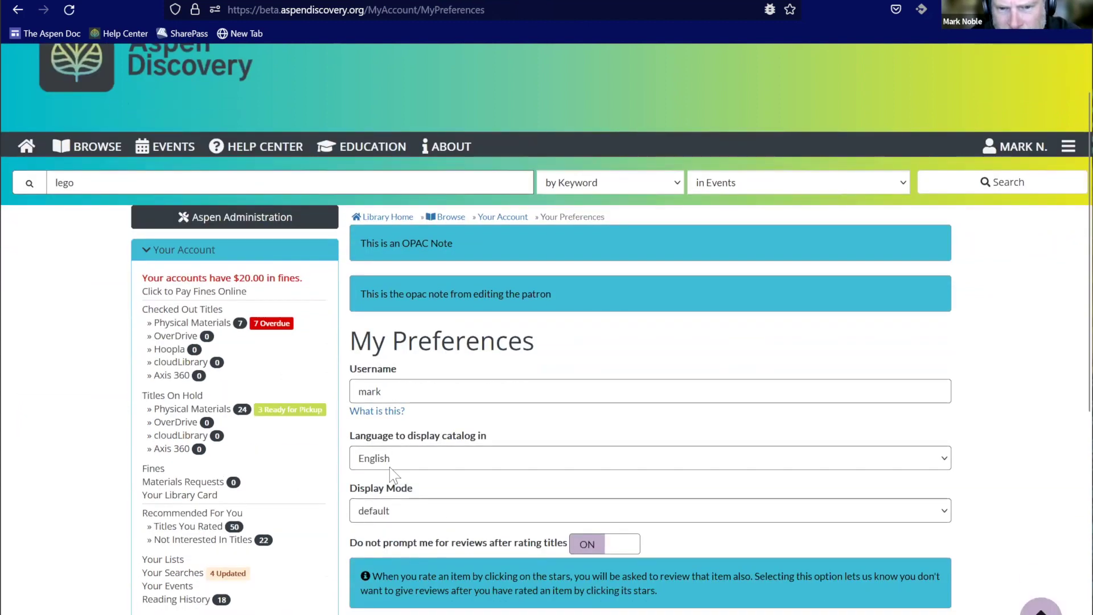
{"action": "scroll", "coordinate": [390, 468], "scroll_direction": "down", "scroll_amount": 2}
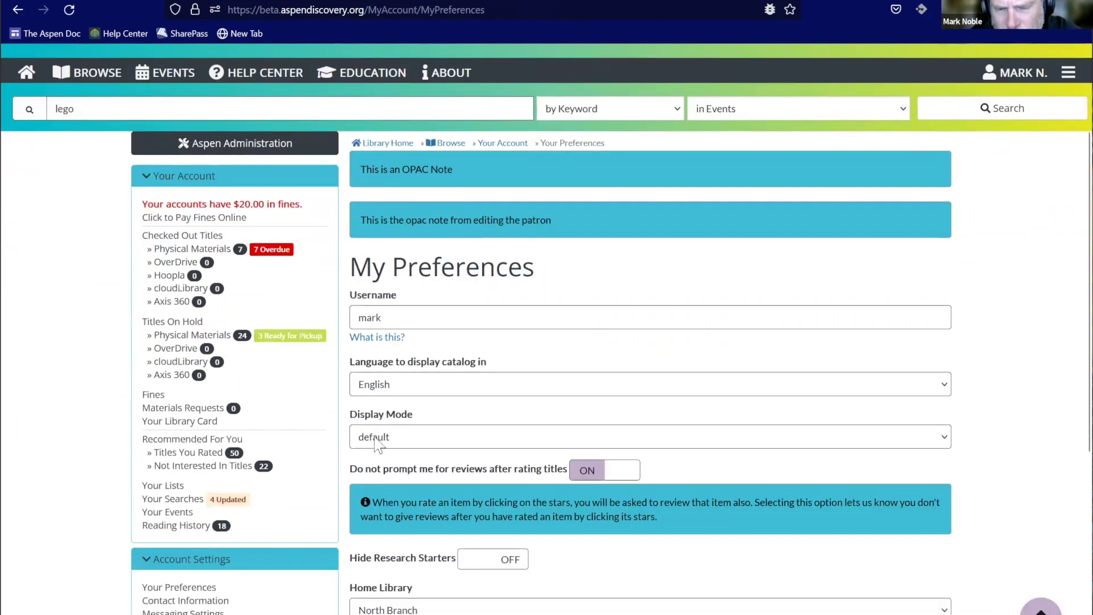
{"action": "left_click", "coordinate": [378, 443]}
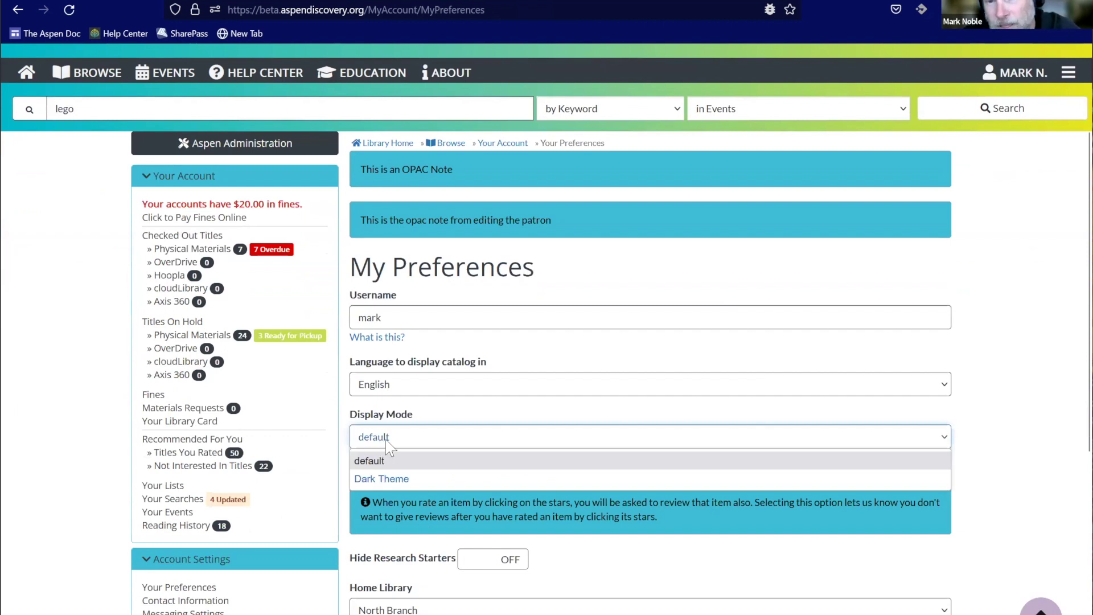
{"action": "left_click", "coordinate": [380, 479]}
{"action": "scroll", "coordinate": [387, 467], "scroll_direction": "down", "scroll_amount": 7}
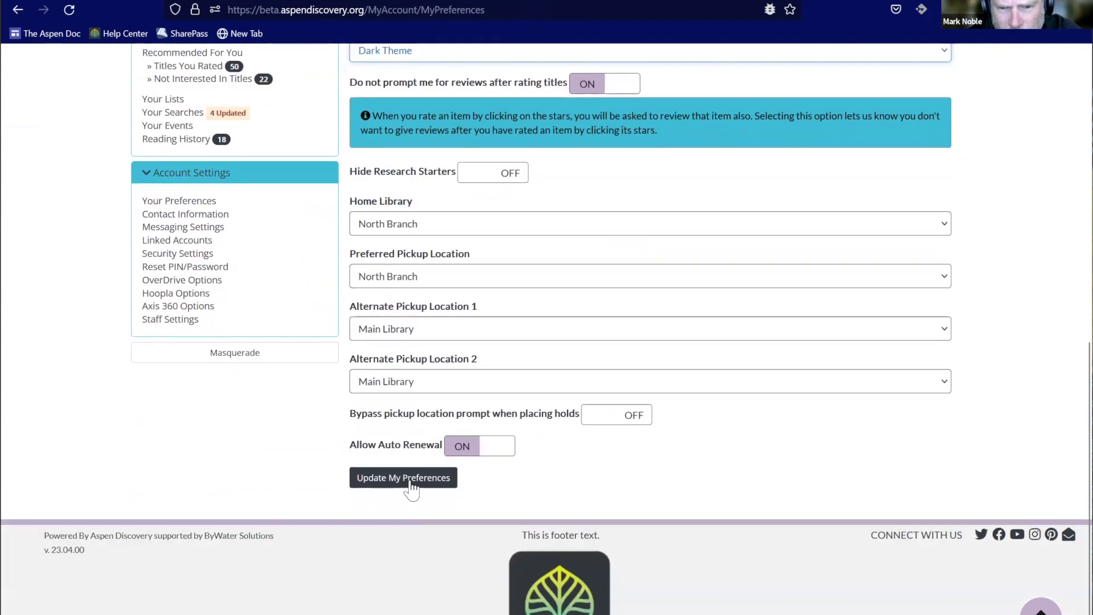
{"action": "left_click", "coordinate": [410, 481]}
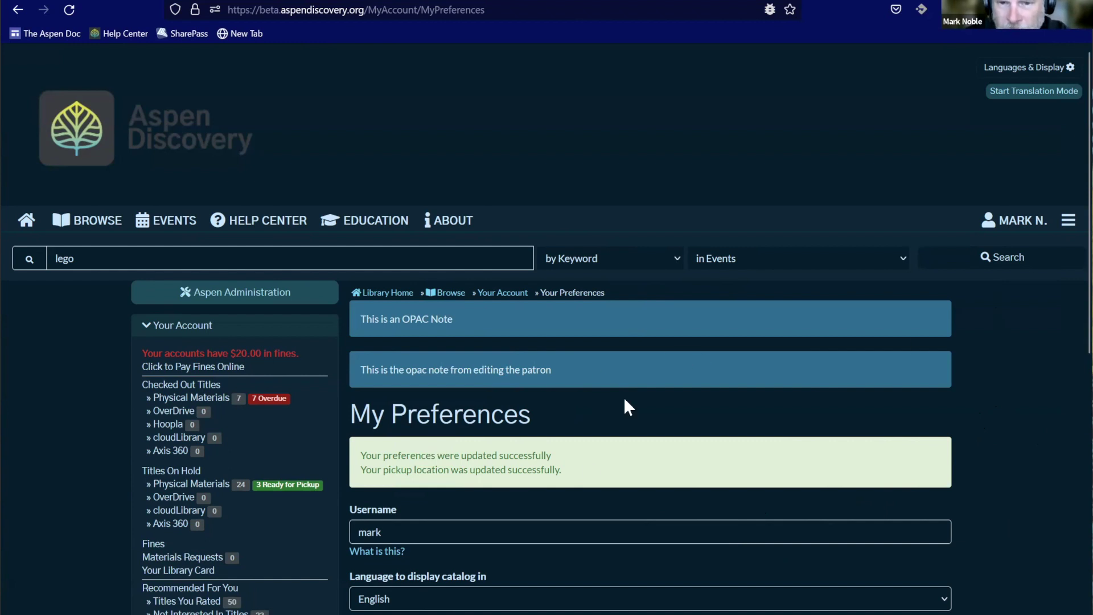
Step: Scroll down the reloaded dark-themed My Preferences page to review the settings
{"action": "scroll", "coordinate": [494, 571], "scroll_direction": "down", "scroll_amount": 3}
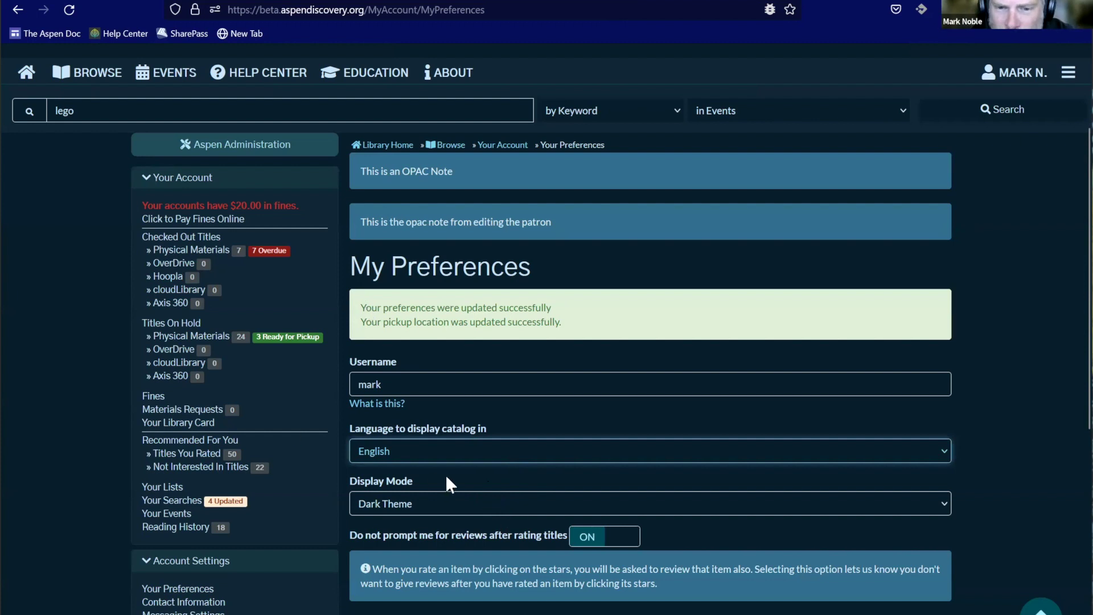
Step: Set Display Mode back to default and the catalog language to Español, then save the preferences
{"action": "left_click", "coordinate": [438, 450]}
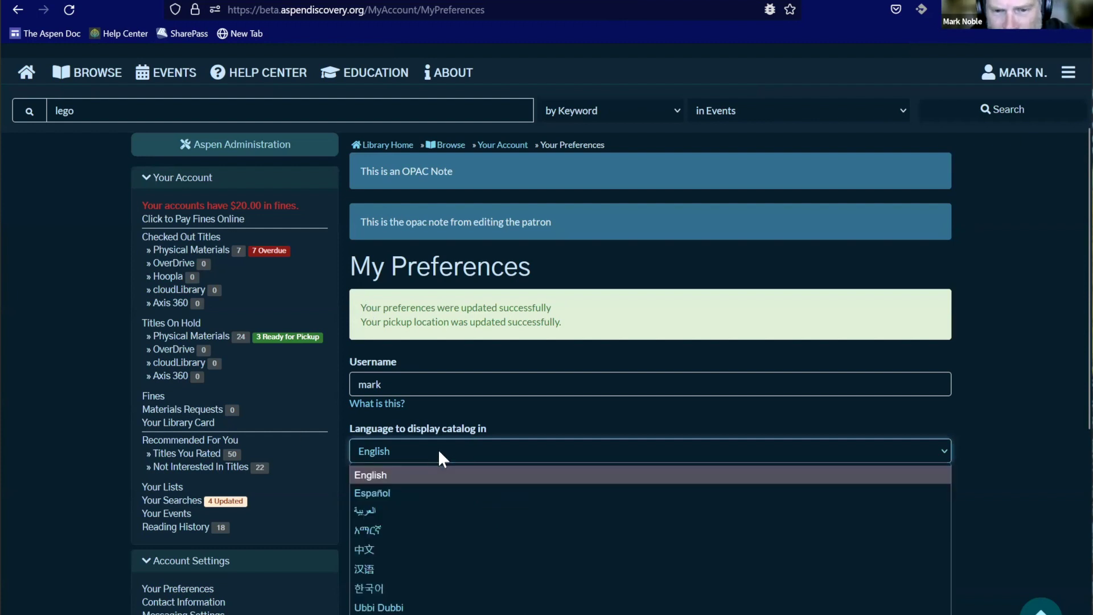
{"action": "left_click", "coordinate": [435, 473]}
{"action": "left_click", "coordinate": [421, 506]}
{"action": "left_click", "coordinate": [411, 525]}
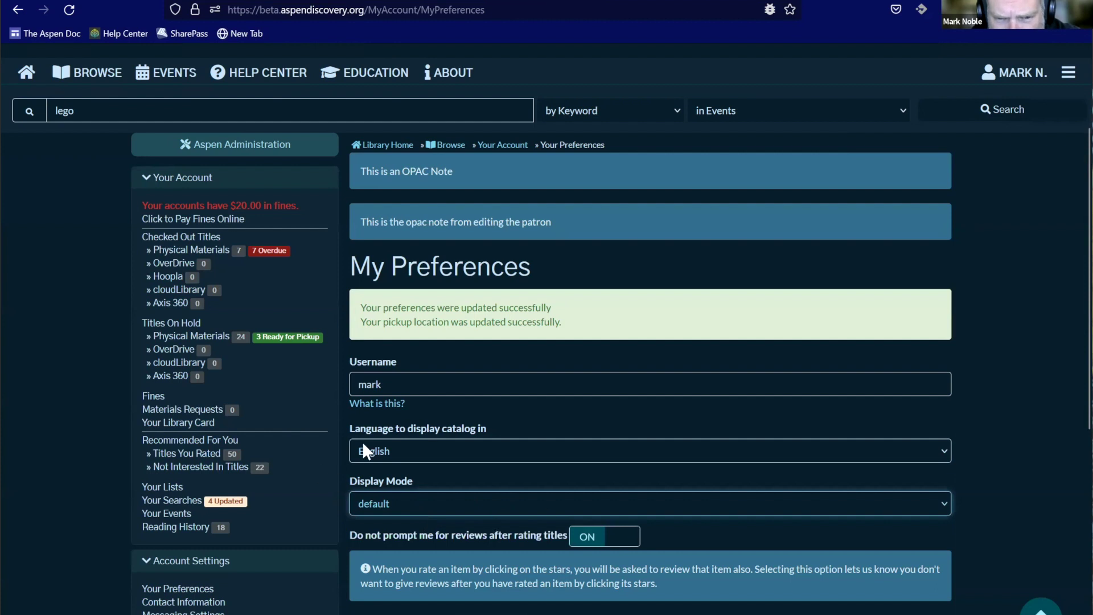
{"action": "left_click", "coordinate": [385, 451]}
{"action": "left_click", "coordinate": [432, 468]}
{"action": "scroll", "coordinate": [456, 469], "scroll_direction": "down", "scroll_amount": 8}
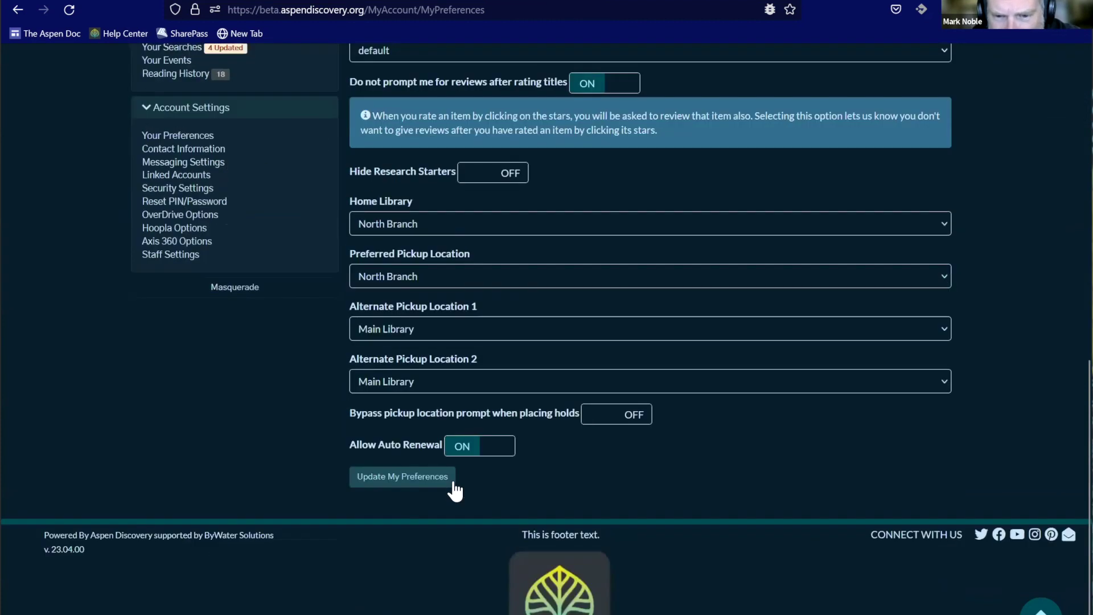
{"action": "left_click", "coordinate": [402, 478]}
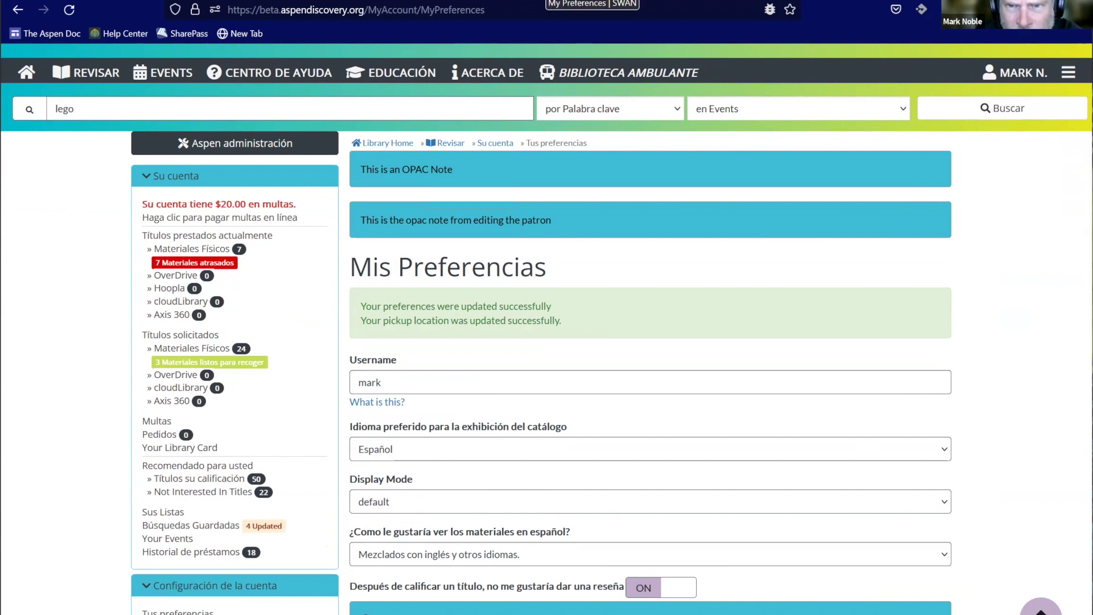
Step: On the SWAN test site, set the catalog language to Español
{"action": "key", "text": "ctrl+Tab"}
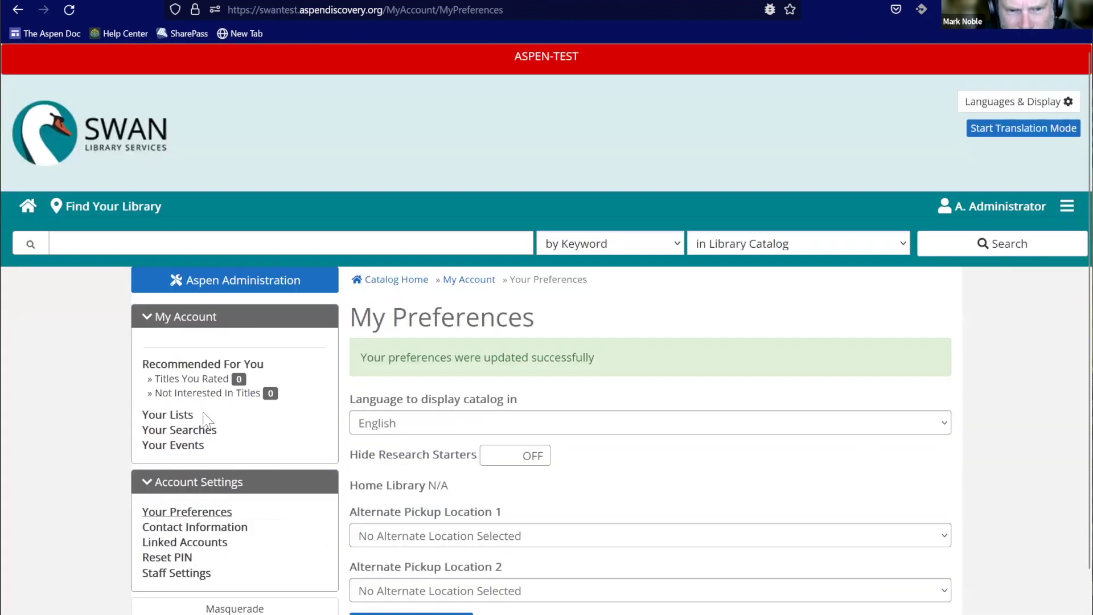
{"action": "left_click", "coordinate": [423, 428]}
{"action": "left_click", "coordinate": [413, 474]}
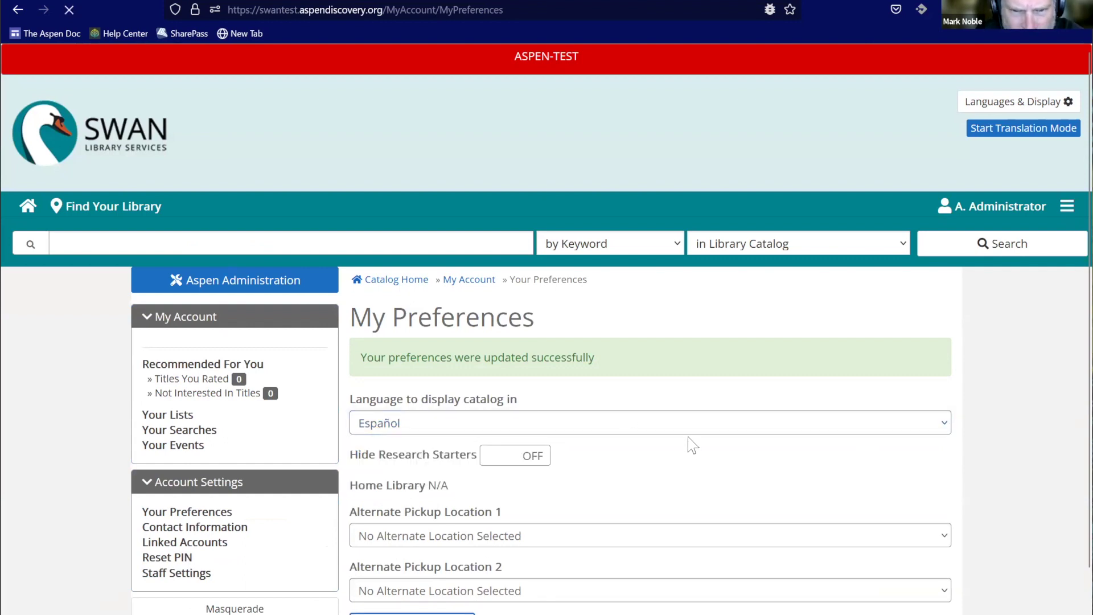
{"action": "scroll", "coordinate": [683, 443], "scroll_direction": "down", "scroll_amount": 3}
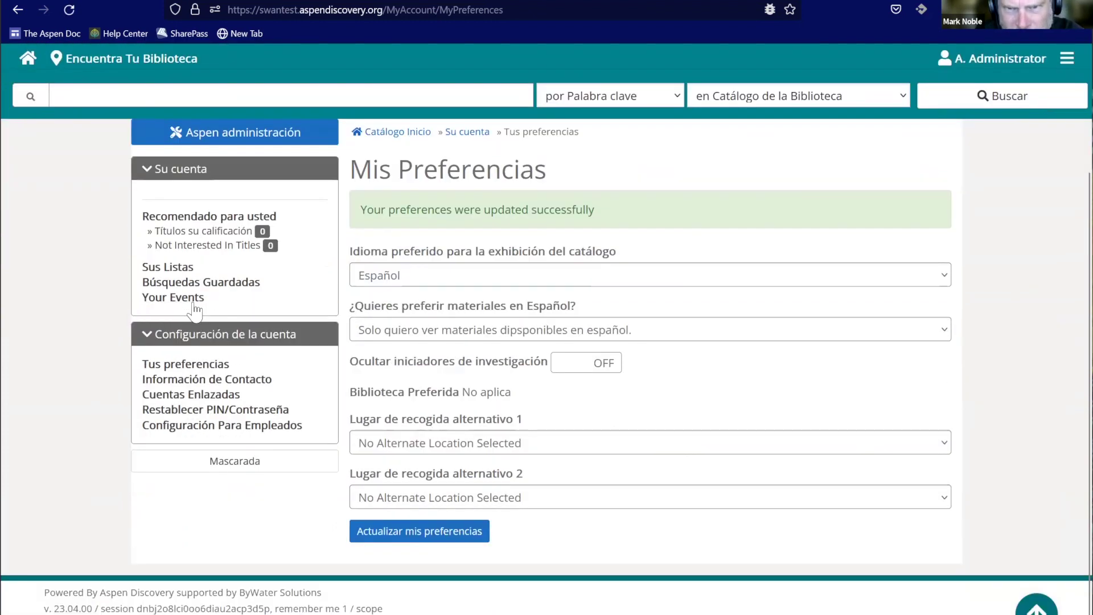
Step: Back in the beta catalog preferences, start Translation Mode
{"action": "key", "text": "ctrl+Tab"}
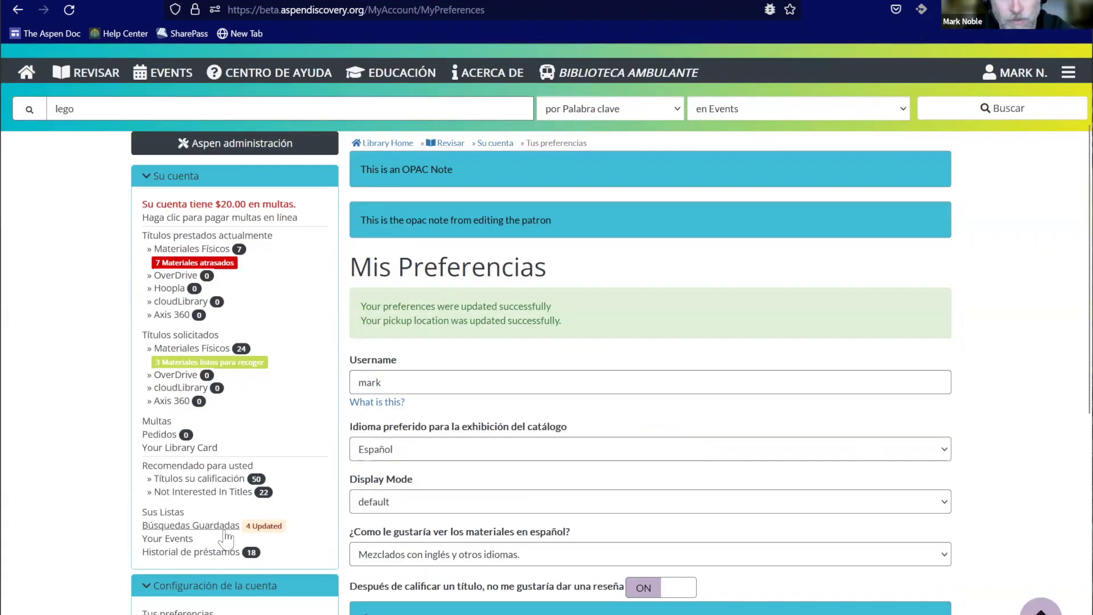
{"action": "scroll", "coordinate": [1013, 143], "scroll_direction": "up", "scroll_amount": 3}
{"action": "left_click", "coordinate": [1011, 93]}
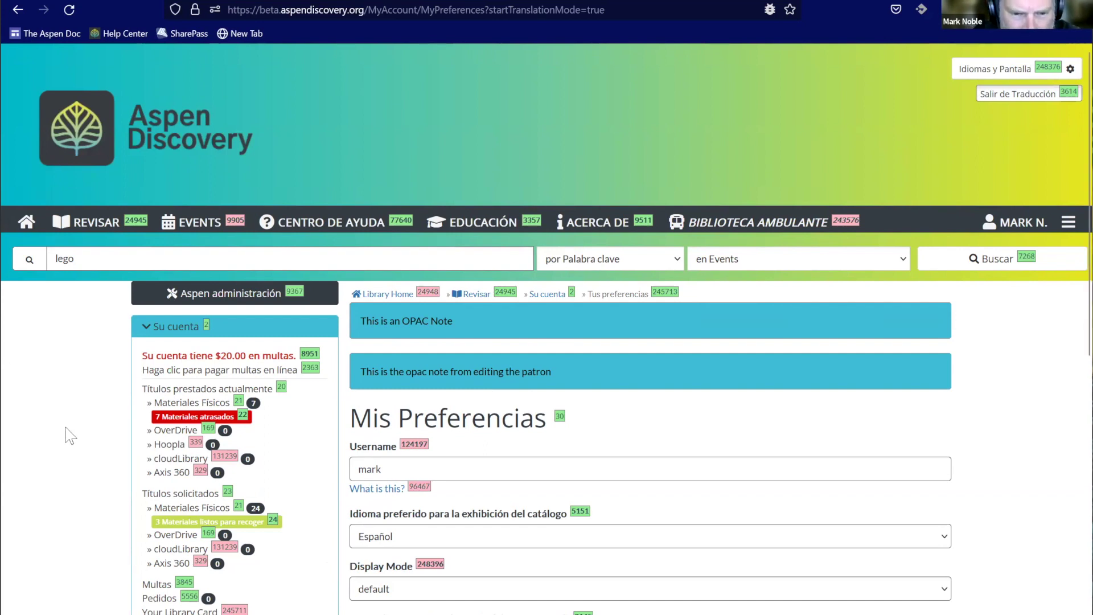
Step: Translate the Your Events sidebar link as 'Tus Eventos' and update the translation
{"action": "scroll", "coordinate": [66, 426], "scroll_direction": "down", "scroll_amount": 4}
{"action": "left_click", "coordinate": [211, 501]}
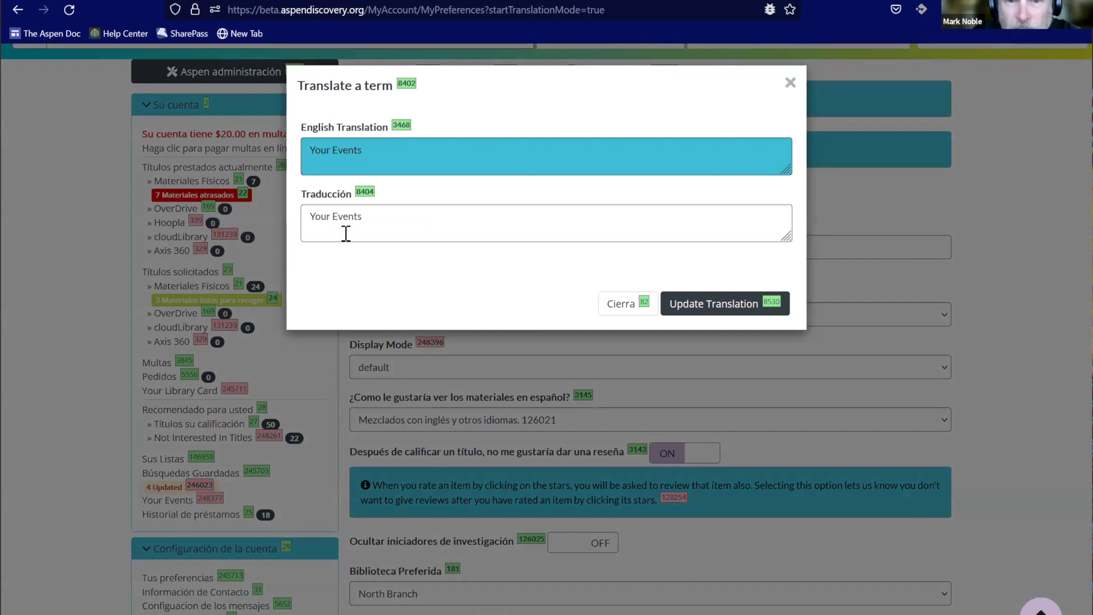
{"action": "left_click", "coordinate": [732, 310]}
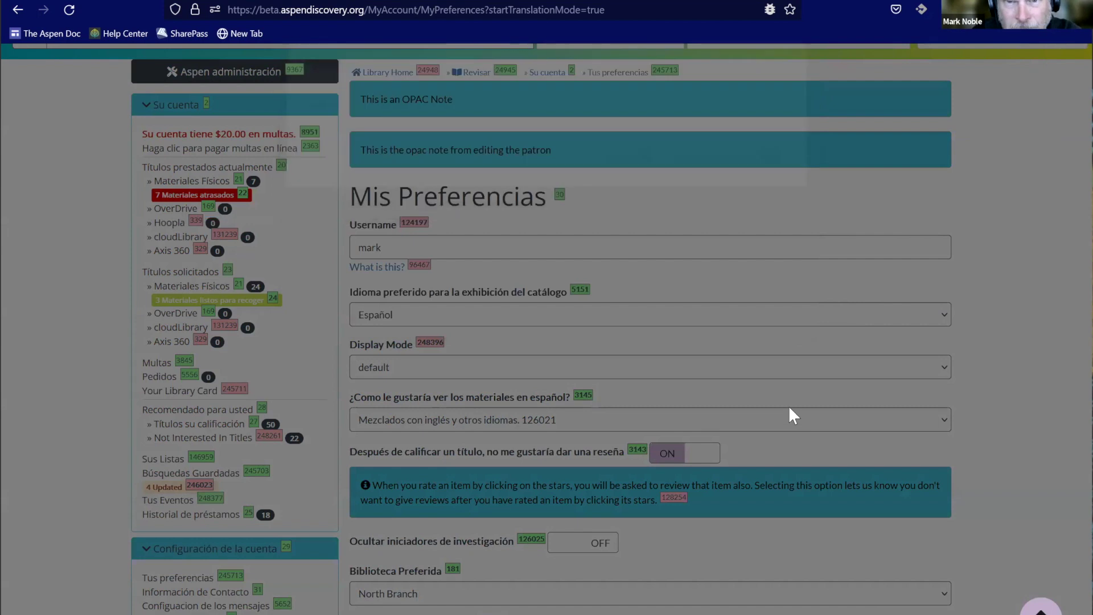
{"action": "scroll", "coordinate": [470, 466], "scroll_direction": "down", "scroll_amount": 5}
{"action": "scroll", "coordinate": [477, 472], "scroll_direction": "down", "scroll_amount": 1}
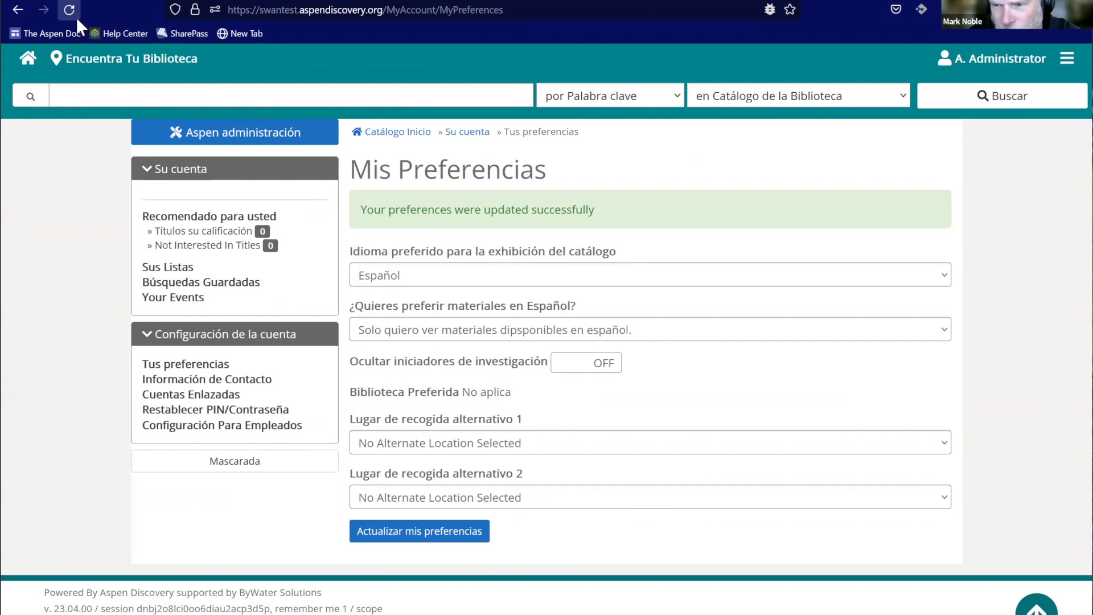
Step: Force-reload the SWAN test preferences page by appending ?reload to its URL
{"action": "left_click", "coordinate": [76, 17]}
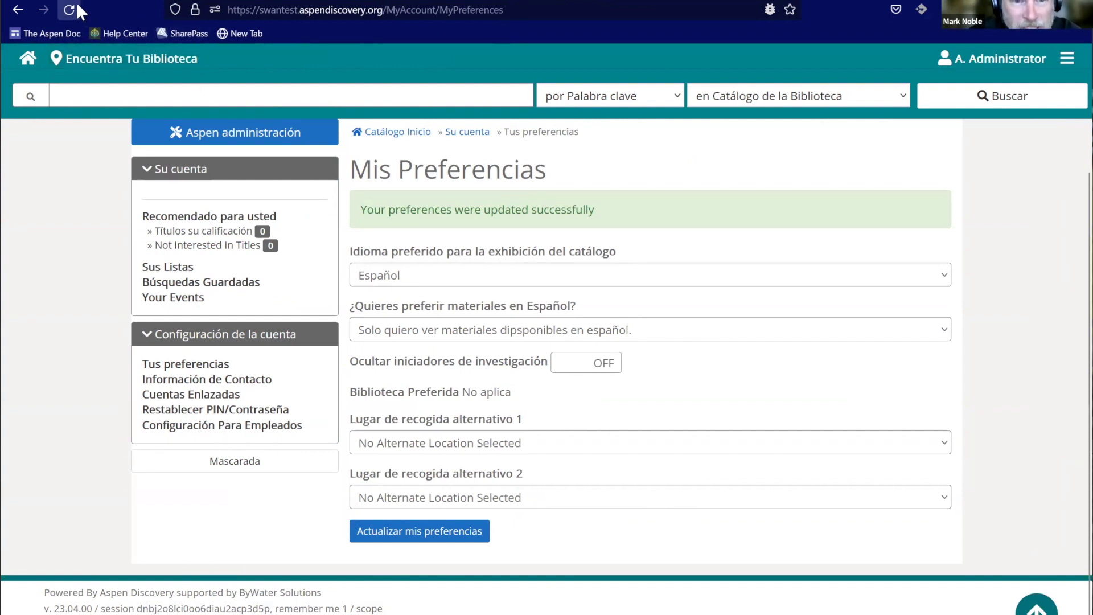
{"action": "left_click", "coordinate": [538, 11]}
{"action": "left_click", "coordinate": [538, 11]}
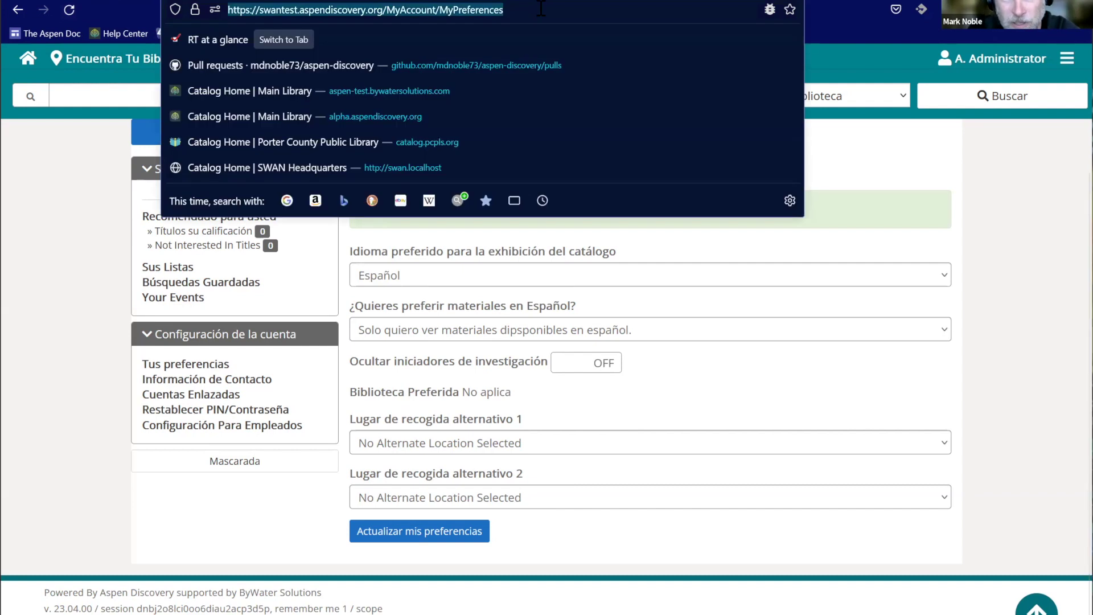
{"action": "type", "text": "?reload"}
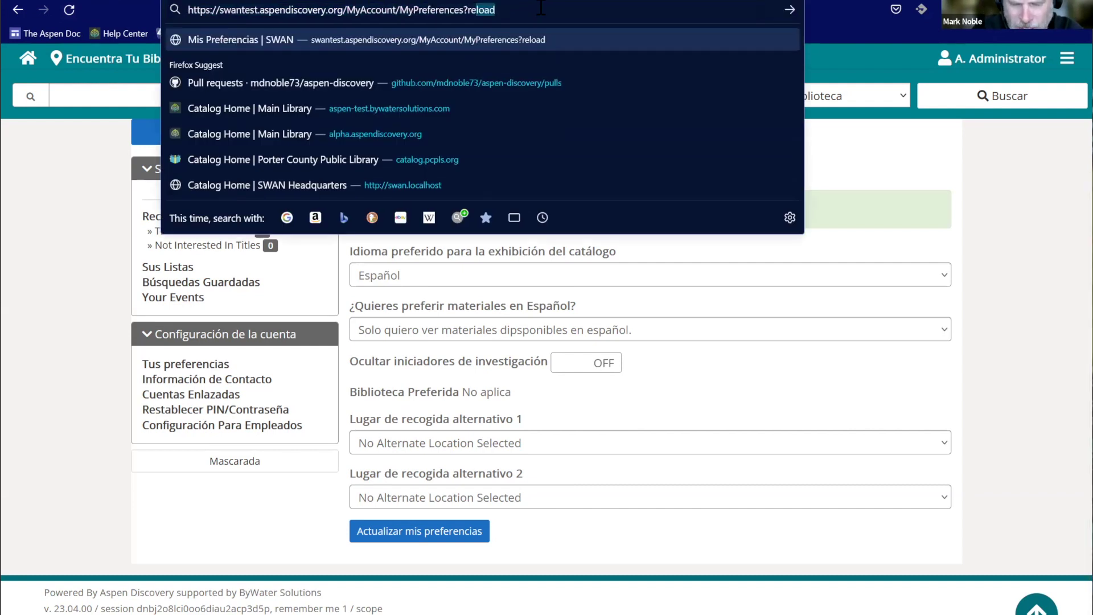
{"action": "key", "text": "Return"}
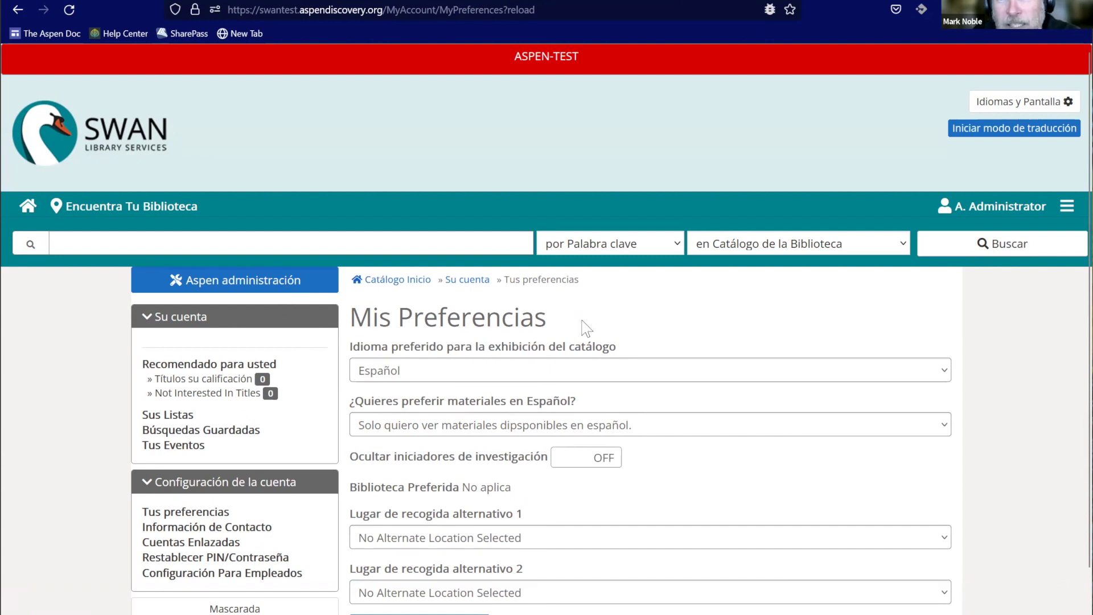
{"action": "left_click", "coordinate": [231, 287]}
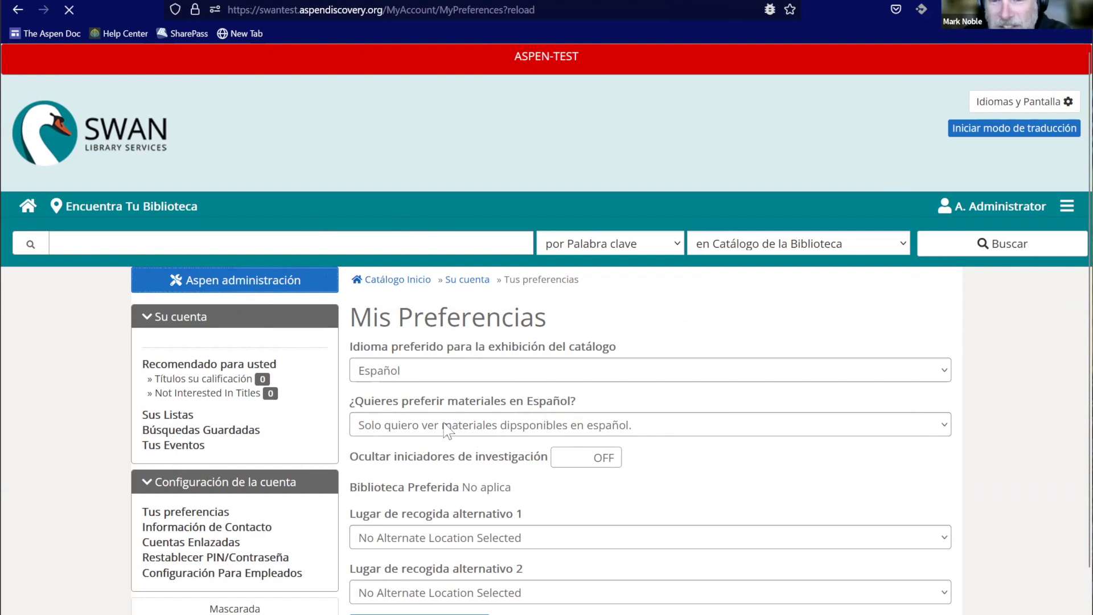
Step: Find Idiomas through a 'lang' settings search and begin adding a new interface language
{"action": "left_click", "coordinate": [283, 291]}
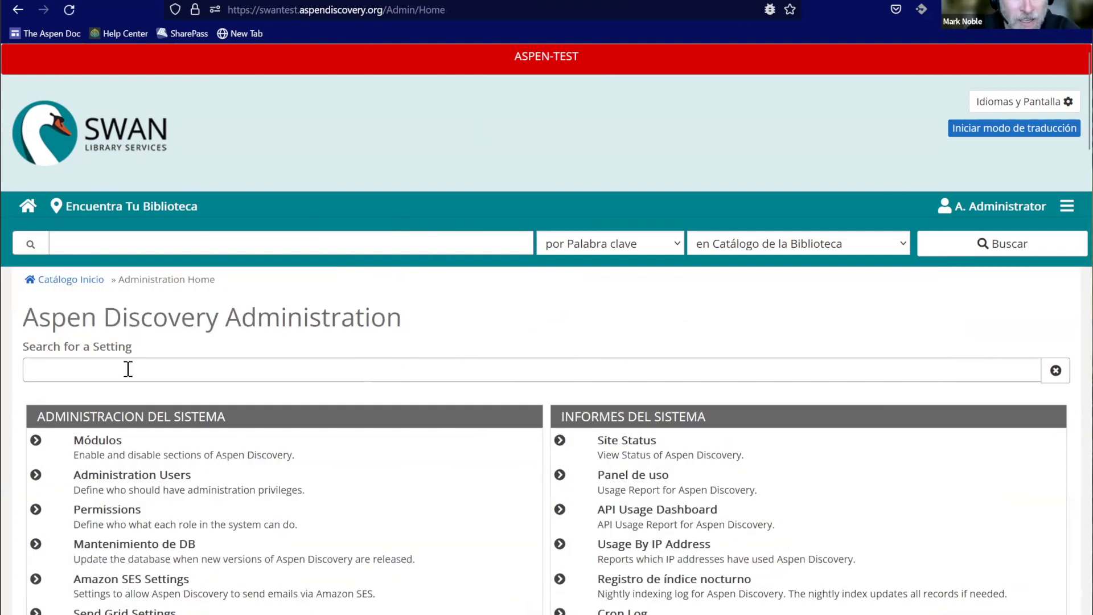
{"action": "left_click", "coordinate": [128, 369]}
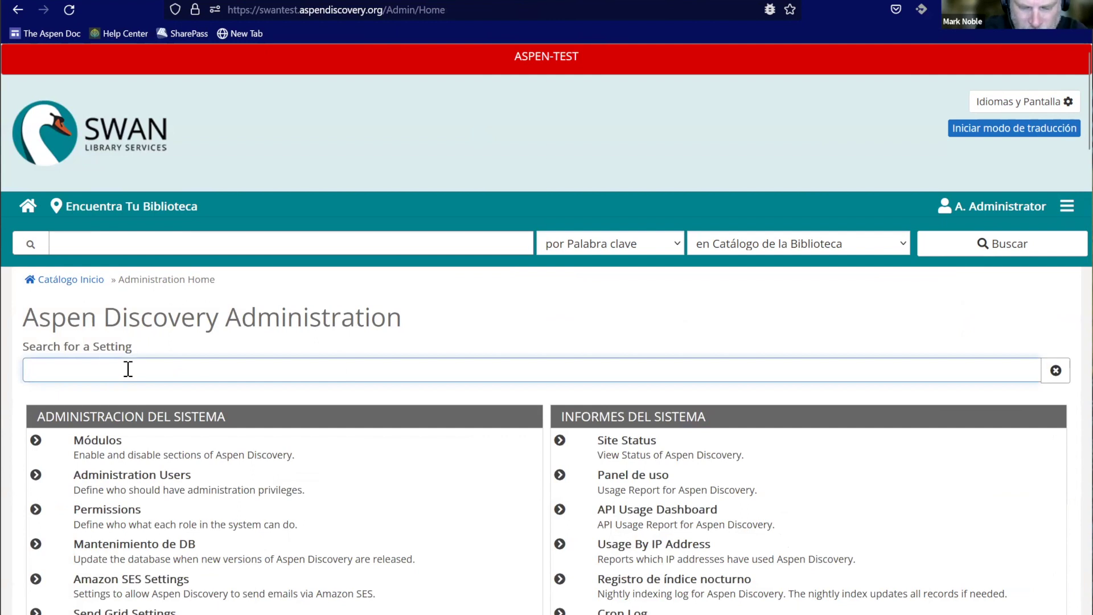
{"action": "type", "text": "lang"}
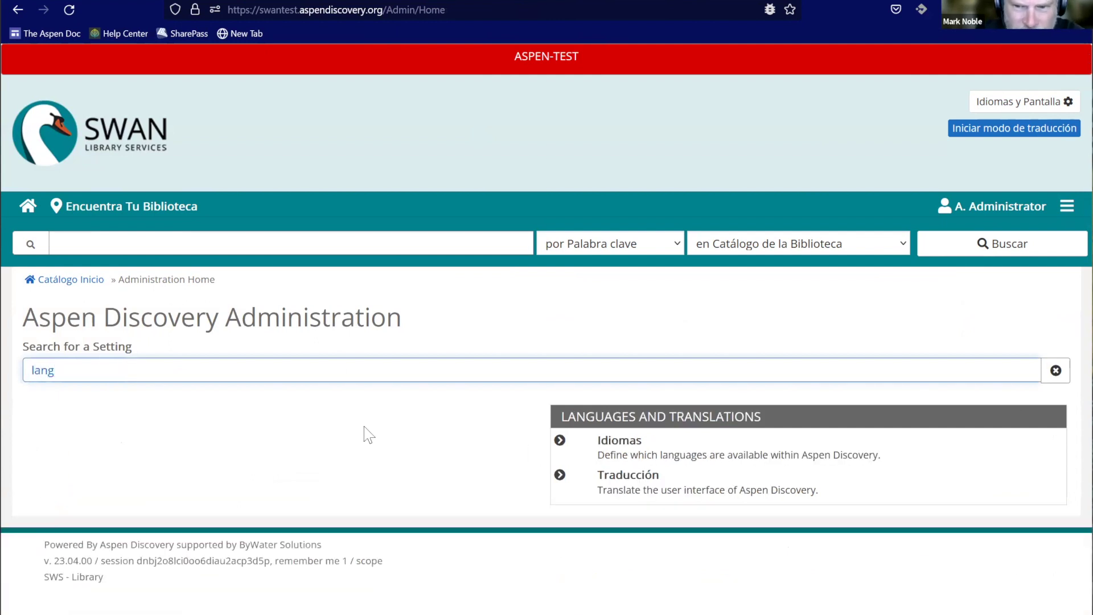
{"action": "left_click", "coordinate": [621, 442]}
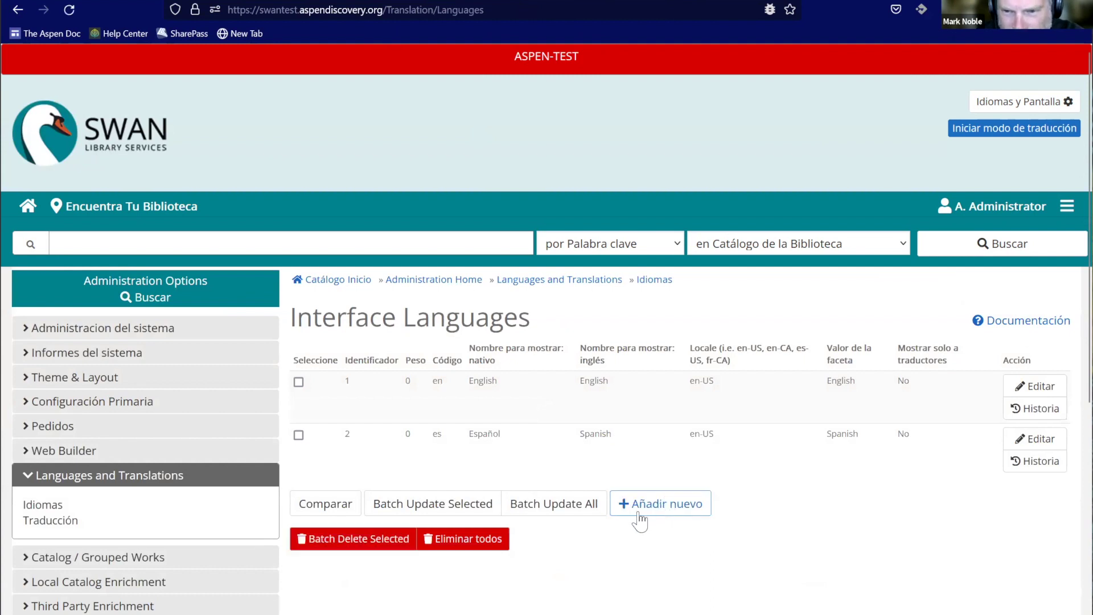
{"action": "left_click", "coordinate": [641, 515]}
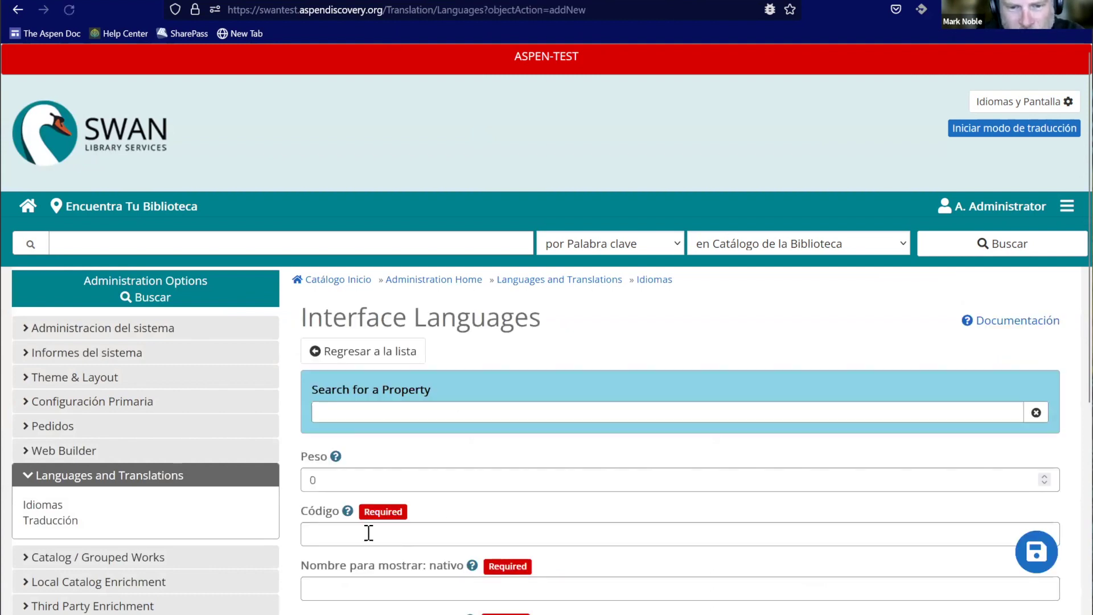
Step: Enter language code ch and native name 中文
{"action": "left_click", "coordinate": [368, 533]}
{"action": "type", "text": "ch"}
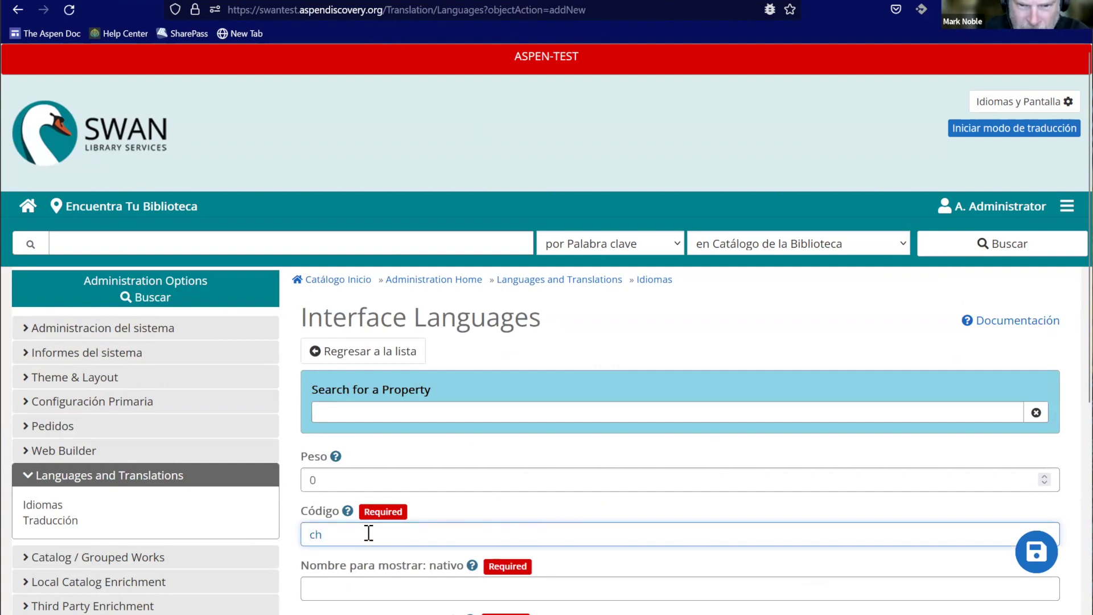
{"action": "left_click", "coordinate": [389, 591]}
{"action": "scroll", "coordinate": [392, 583], "scroll_direction": "down", "scroll_amount": 3}
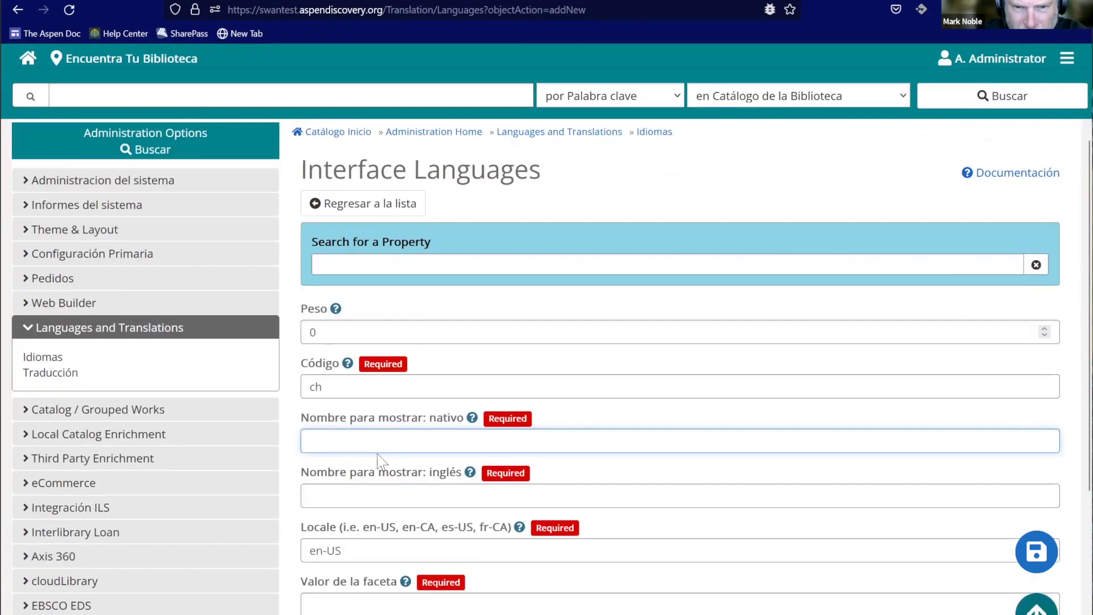
{"action": "left_click", "coordinate": [378, 441]}
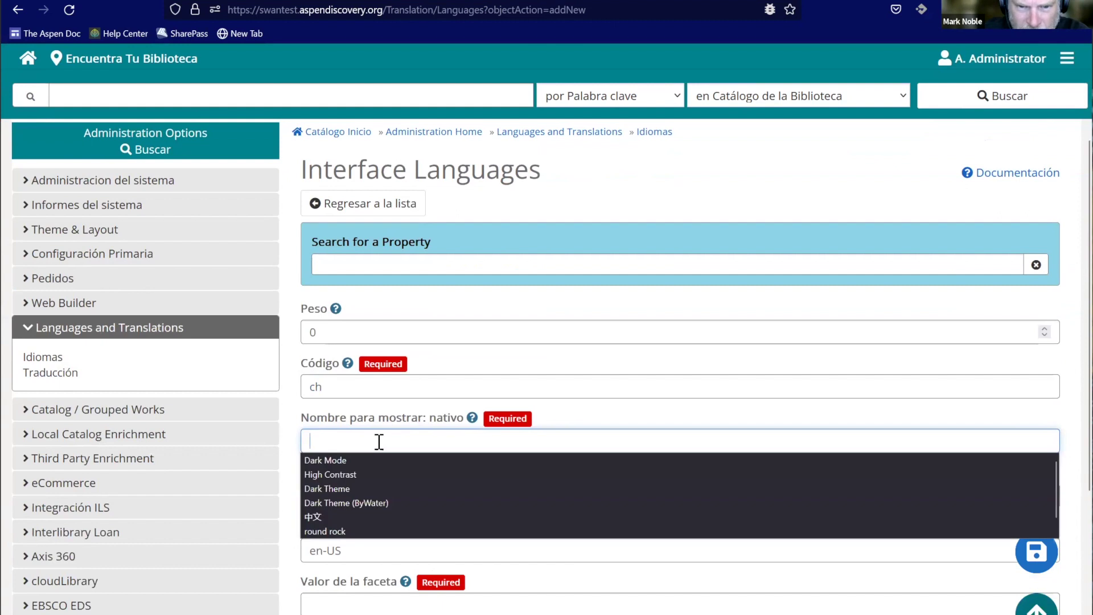
{"action": "left_click", "coordinate": [356, 516]}
Step: Set English name Chinese and facet value Chinese, then save the new language
{"action": "left_click", "coordinate": [355, 492]}
{"action": "type", "text": "Ch"}
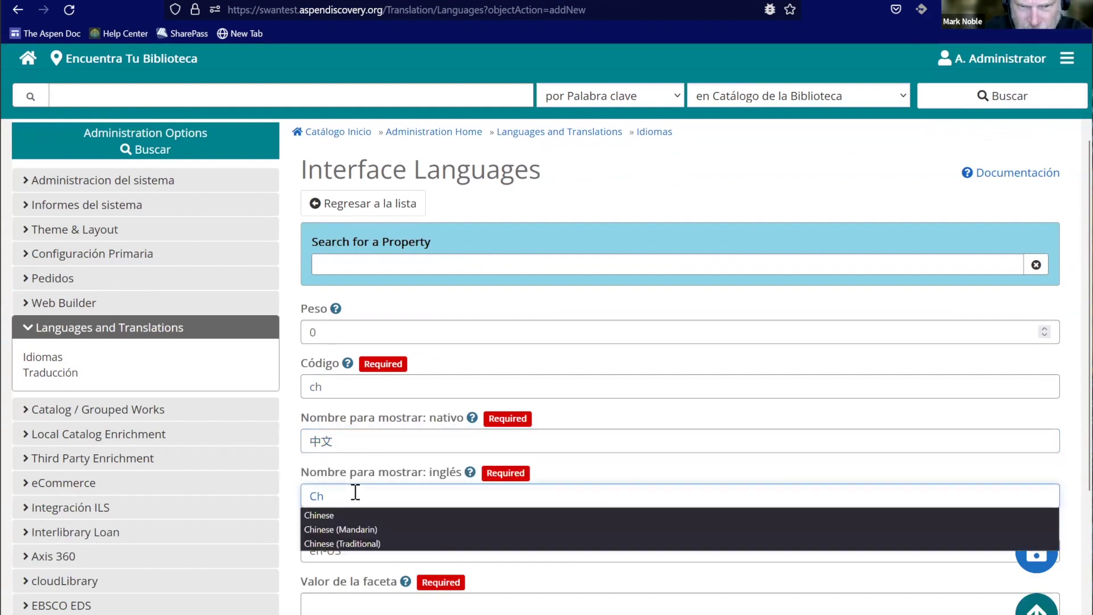
{"action": "left_click", "coordinate": [351, 515]}
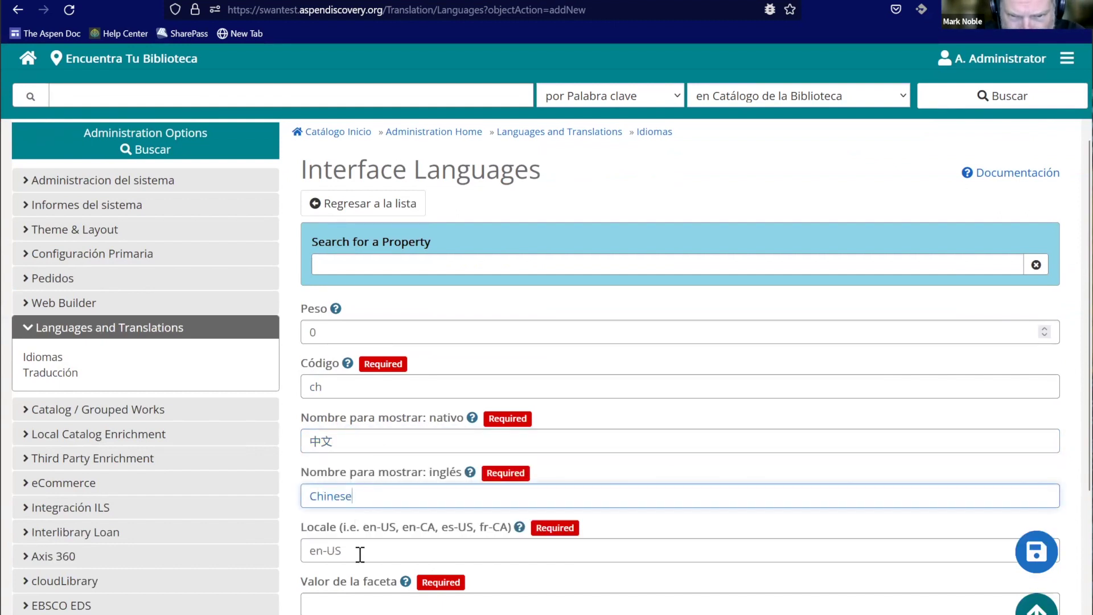
{"action": "left_click", "coordinate": [361, 551]}
{"action": "scroll", "coordinate": [356, 513], "scroll_direction": "down", "scroll_amount": 3}
{"action": "left_click", "coordinate": [349, 454]}
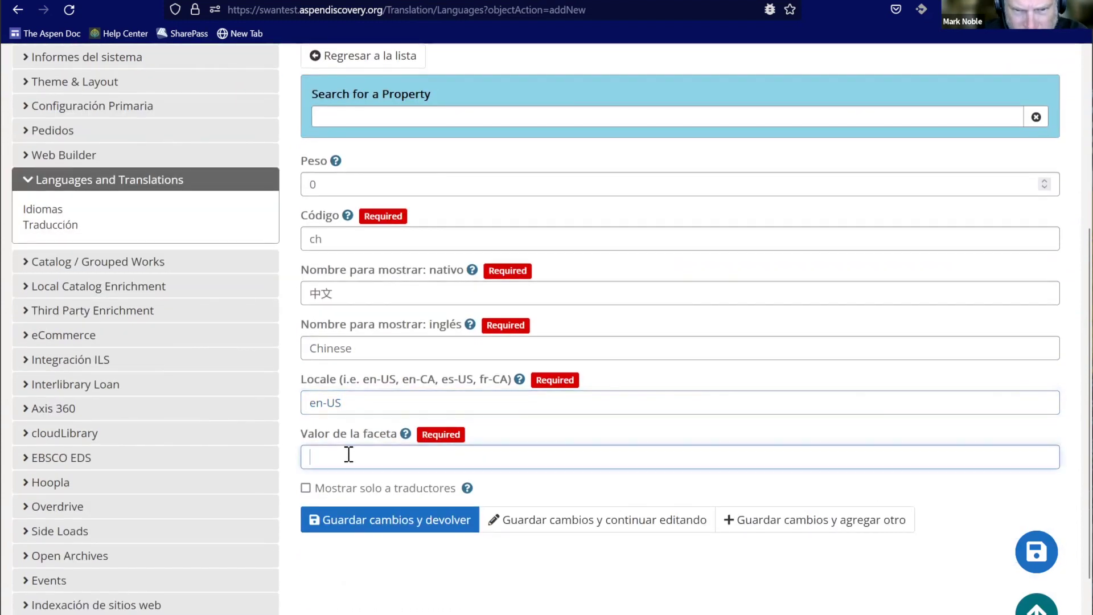
{"action": "type", "text": "Ch"}
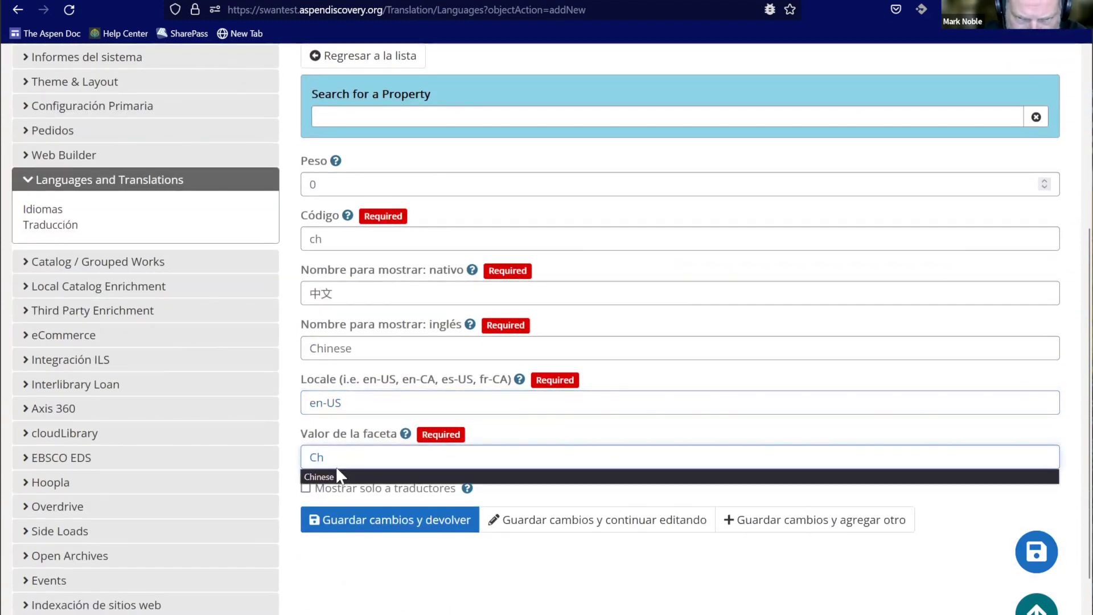
{"action": "left_click", "coordinate": [337, 476]}
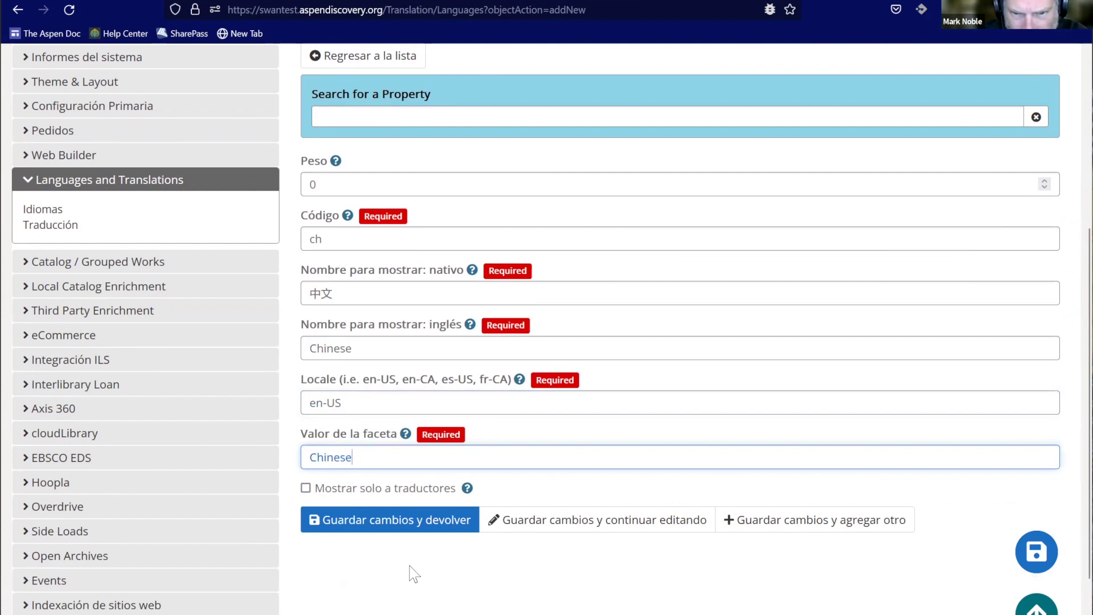
{"action": "left_click", "coordinate": [406, 532]}
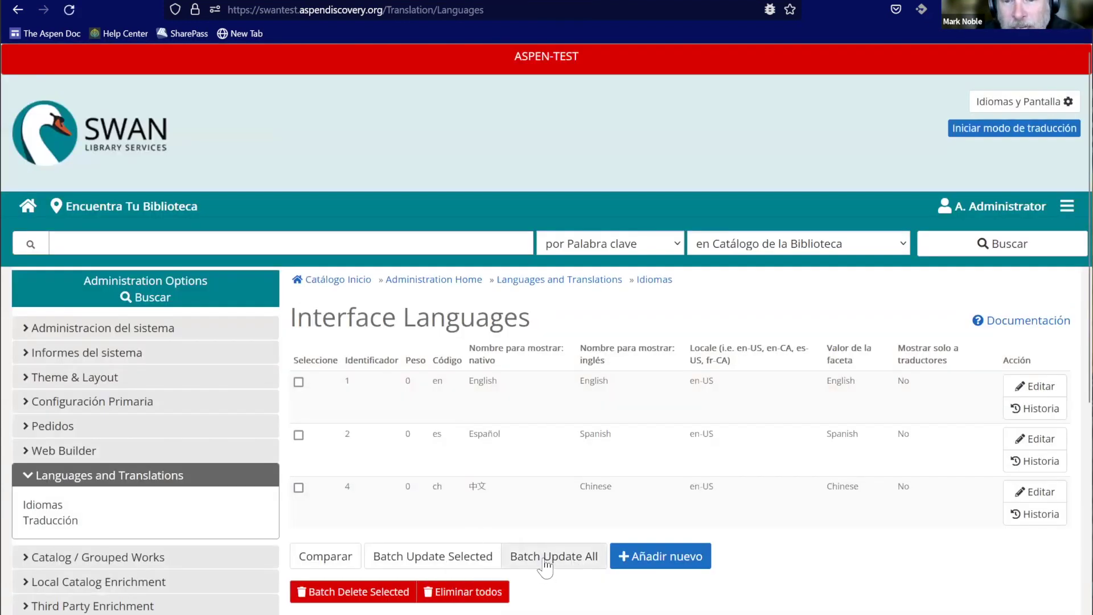
Step: Under Idiomas y Pantalla, choose 中文 as the preferred catalog display language
{"action": "left_click", "coordinate": [1011, 108]}
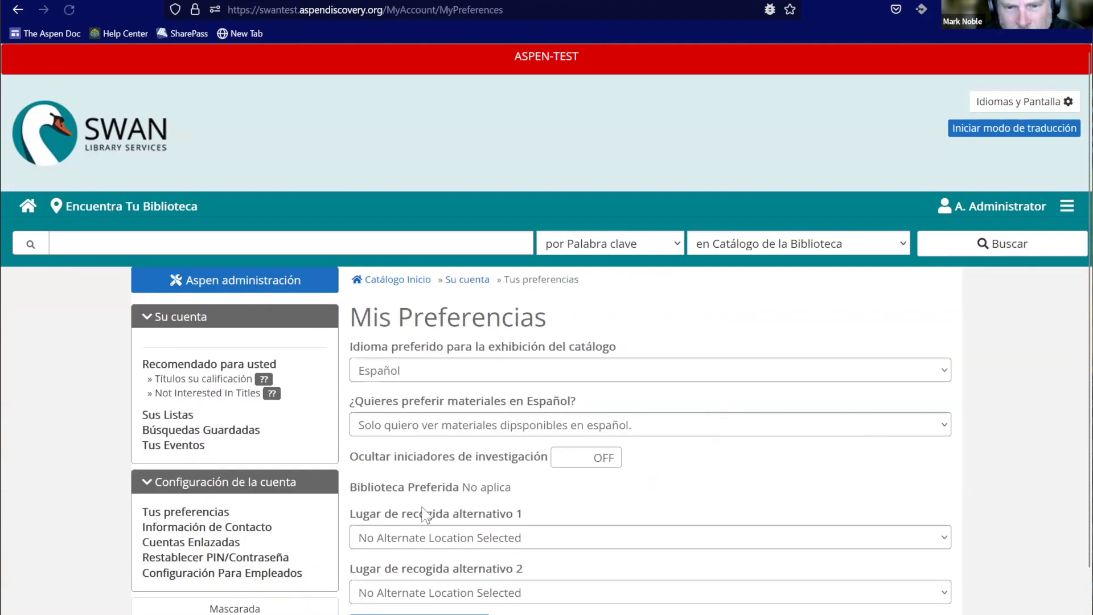
{"action": "left_click", "coordinate": [441, 376]}
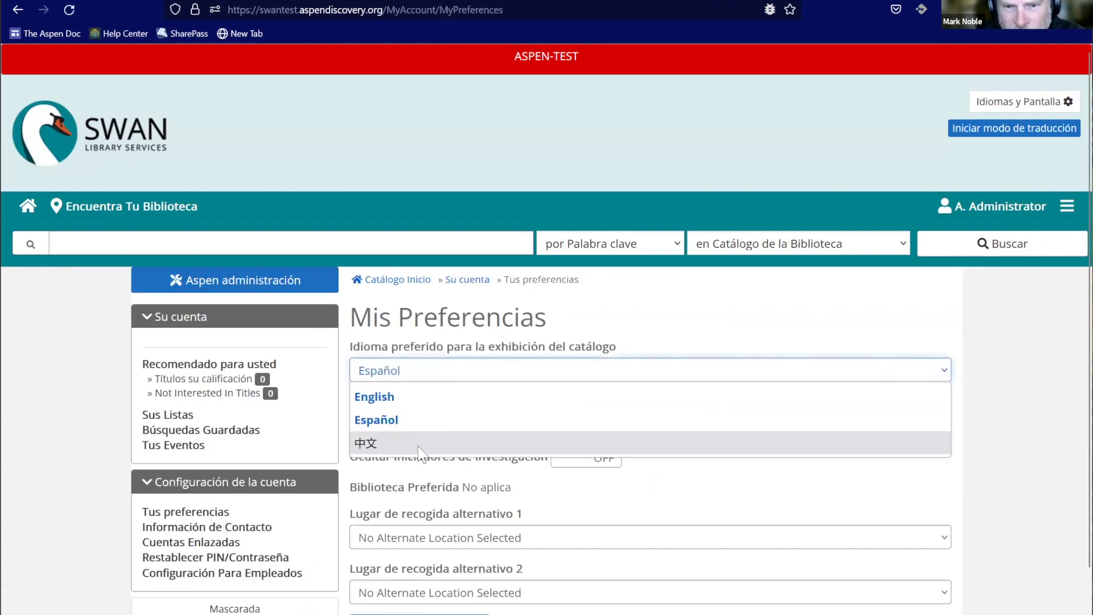
{"action": "left_click", "coordinate": [421, 447]}
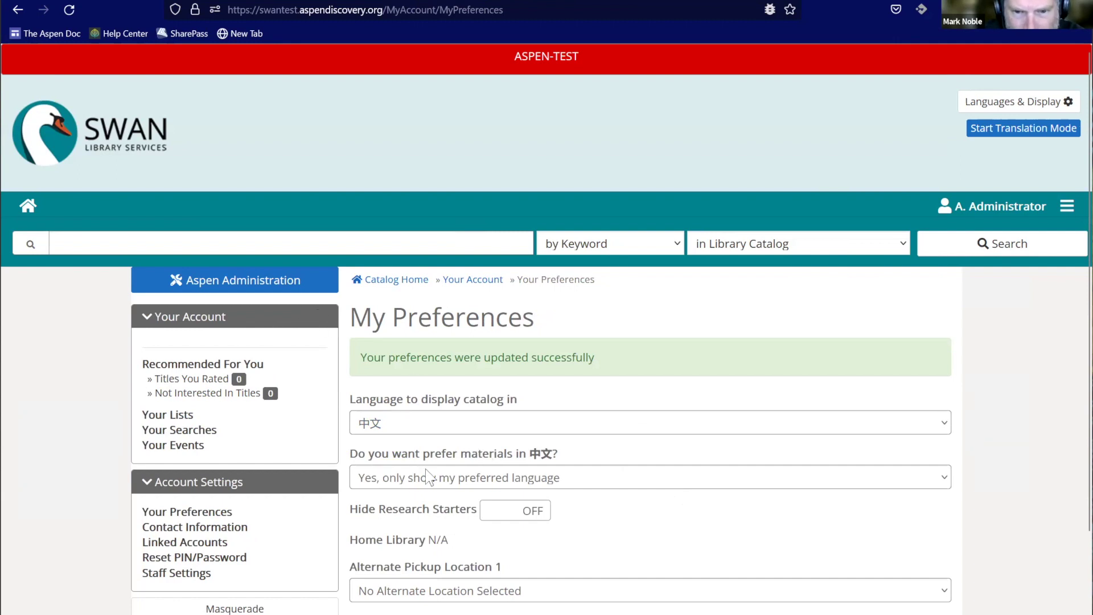
{"action": "scroll", "coordinate": [409, 472], "scroll_direction": "down", "scroll_amount": 3}
{"action": "scroll", "coordinate": [410, 472], "scroll_direction": "up", "scroll_amount": 2}
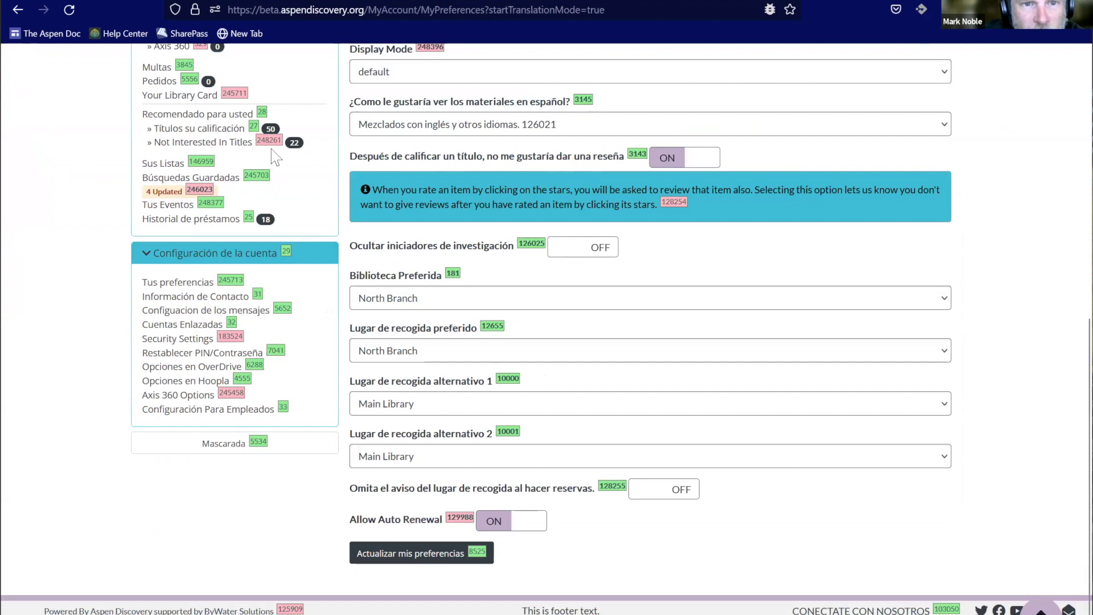
{"action": "scroll", "coordinate": [271, 149], "scroll_direction": "up", "scroll_amount": 4}
{"action": "scroll", "coordinate": [319, 249], "scroll_direction": "up", "scroll_amount": 5}
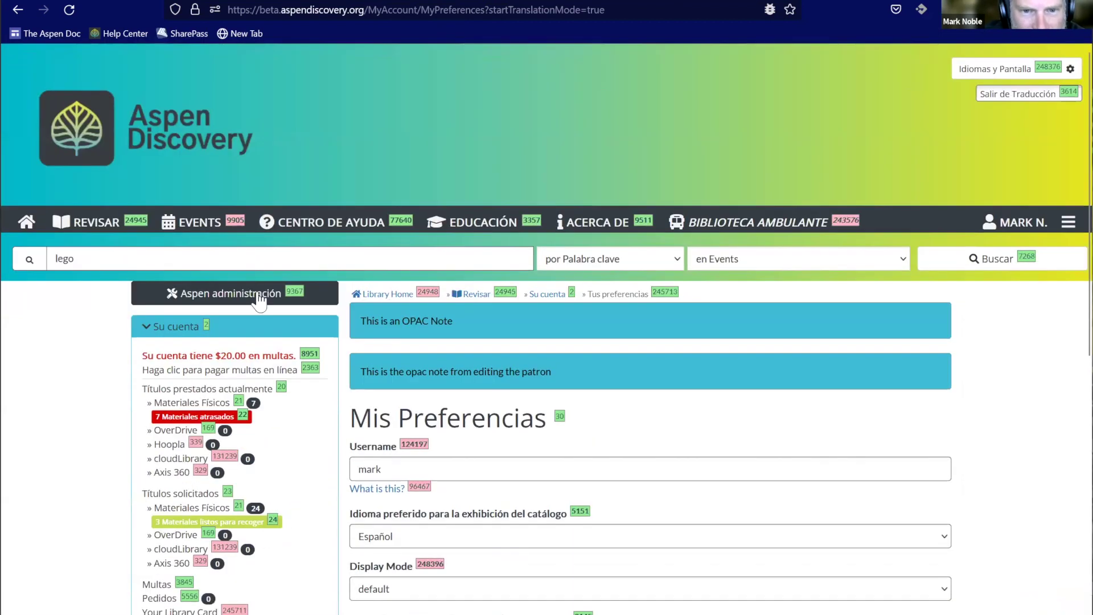
{"action": "left_click", "coordinate": [1017, 98]}
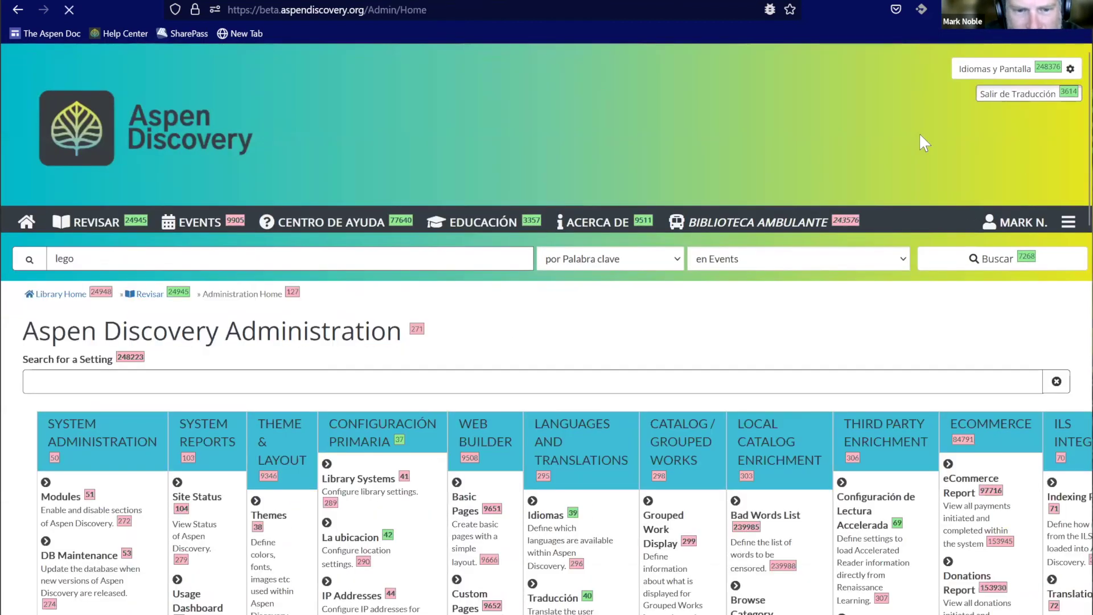
{"action": "scroll", "coordinate": [493, 597], "scroll_direction": "down", "scroll_amount": 5}
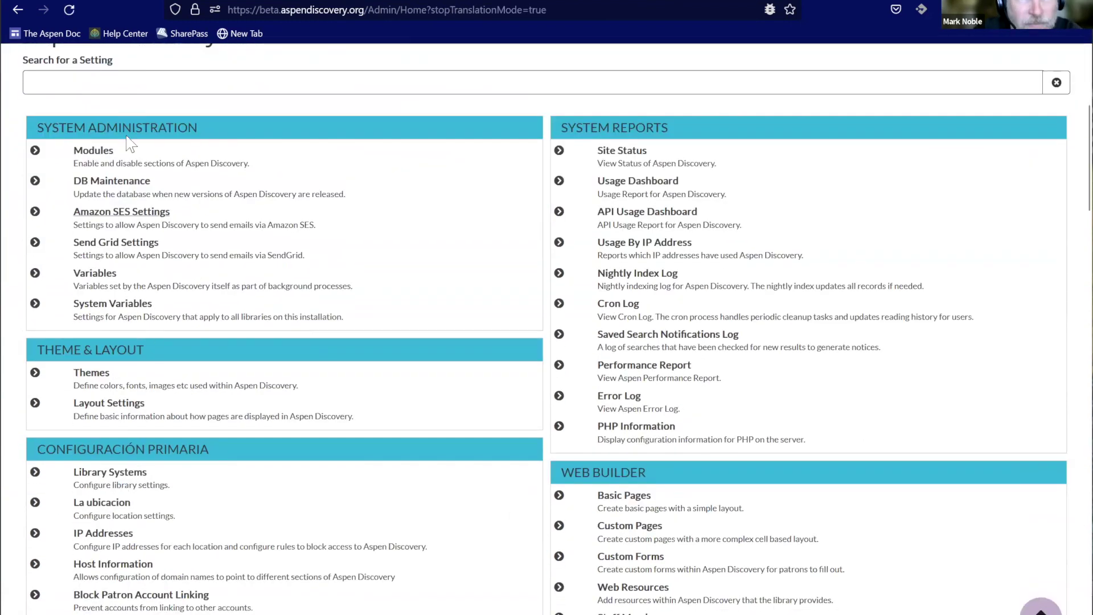
{"action": "left_click", "coordinate": [130, 78]}
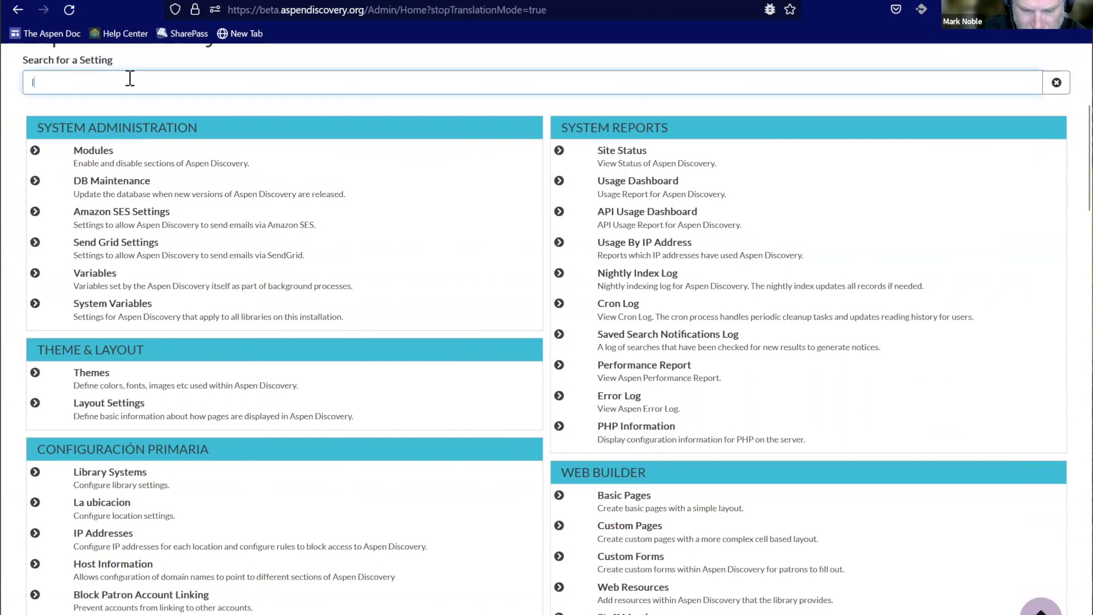
{"action": "type", "text": "lang"}
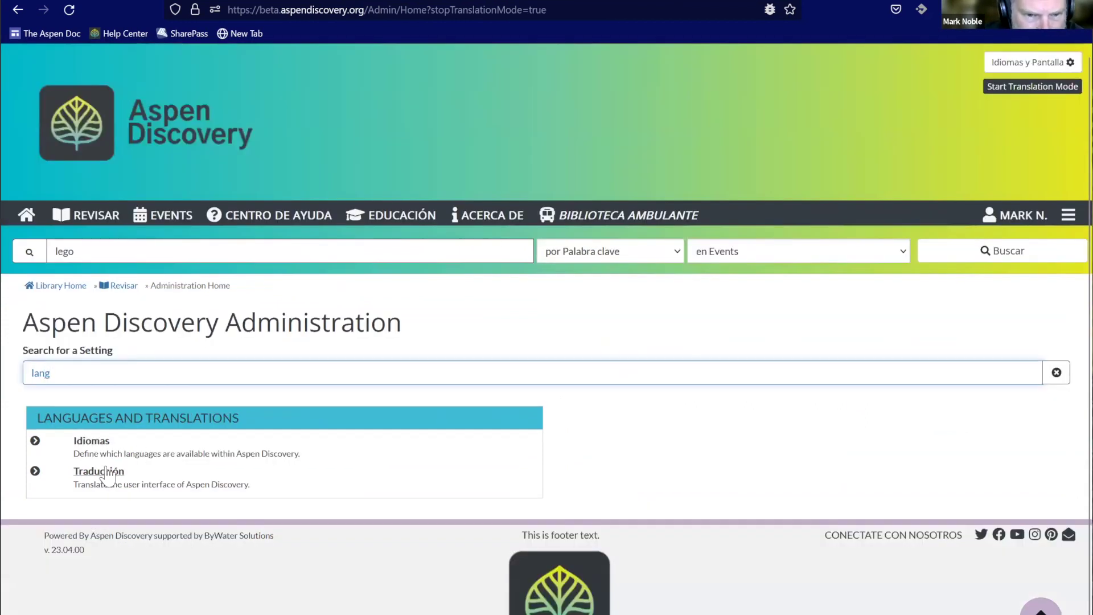
{"action": "left_click", "coordinate": [91, 441]}
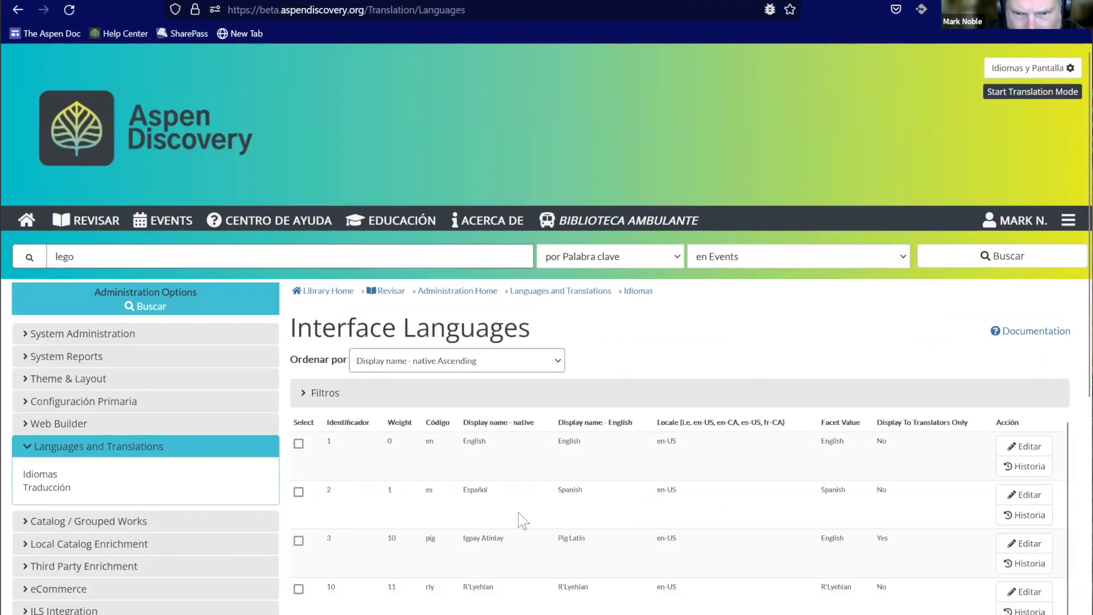
{"action": "scroll", "coordinate": [515, 524], "scroll_direction": "down", "scroll_amount": 5}
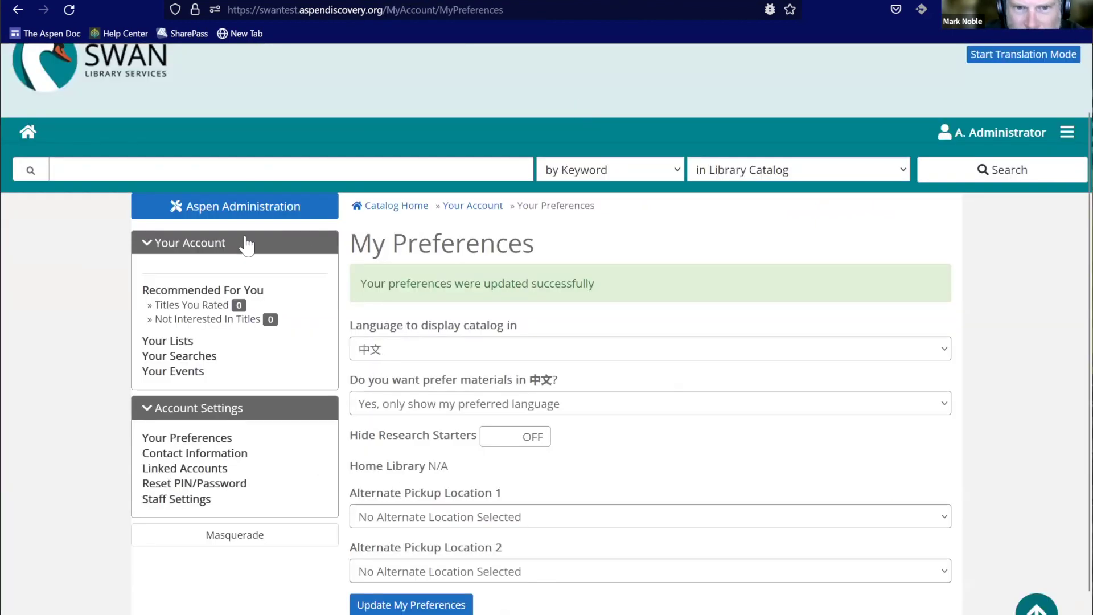
Step: Set the catalog display language back to English and save the preferences
{"action": "left_click", "coordinate": [210, 435]}
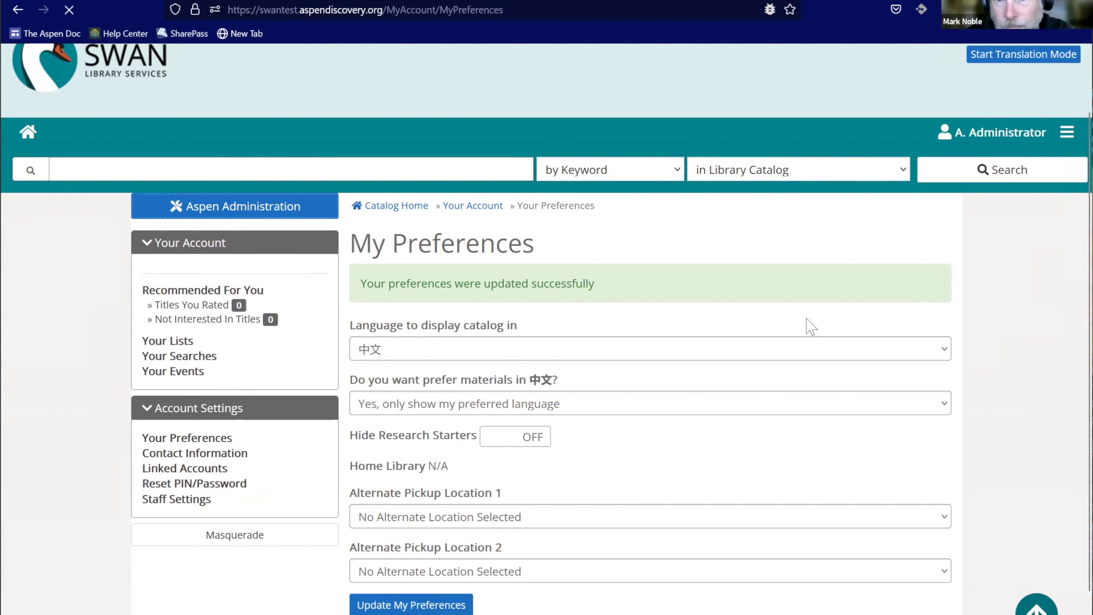
{"action": "left_click", "coordinate": [385, 348]}
{"action": "left_click", "coordinate": [382, 384]}
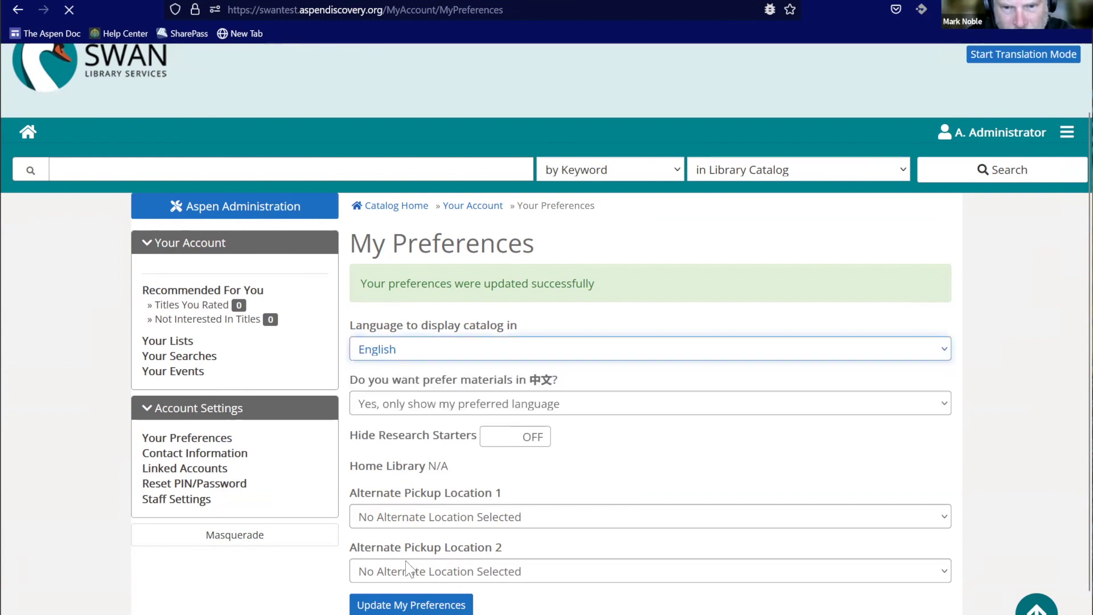
{"action": "left_click", "coordinate": [388, 603]}
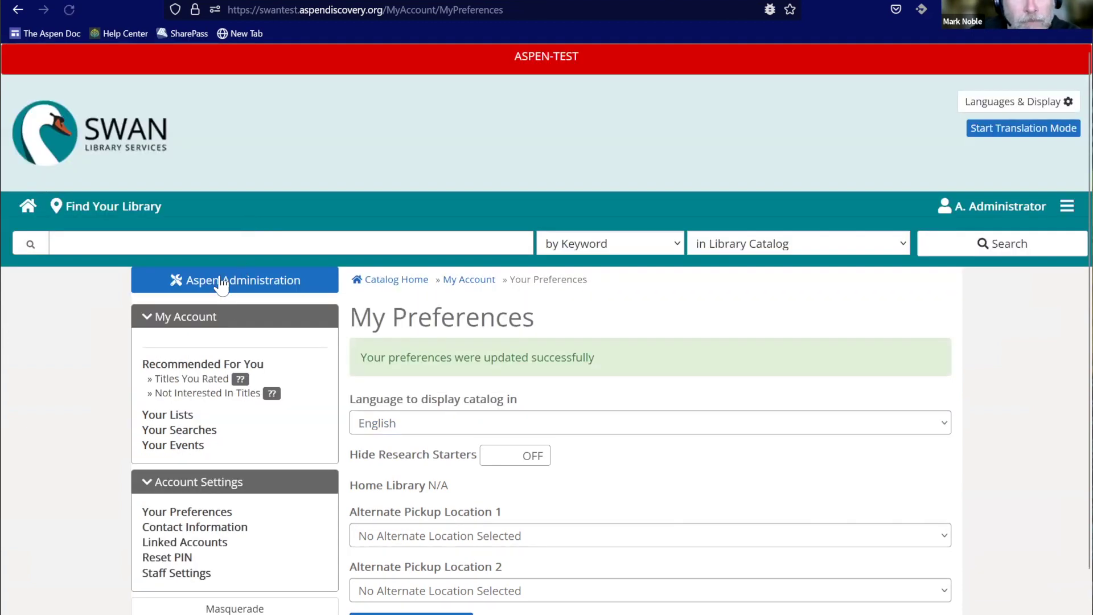
{"action": "left_click", "coordinate": [221, 281]}
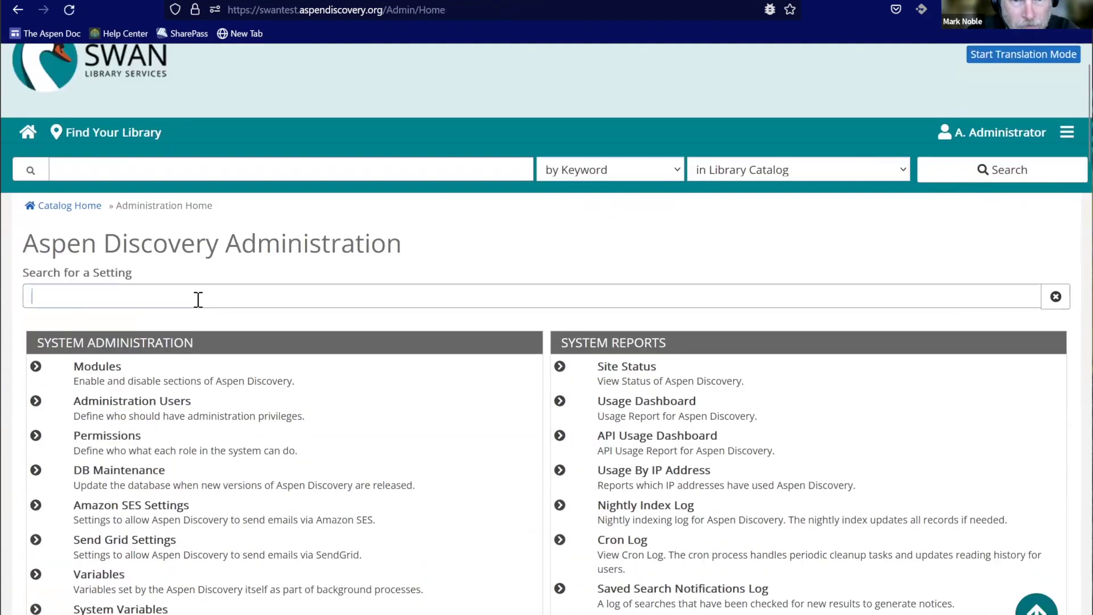
Step: Open the Chinese entry in Interface Languages and change its code from ch to zh
{"action": "left_click", "coordinate": [195, 298]}
{"action": "type", "text": "lan"}
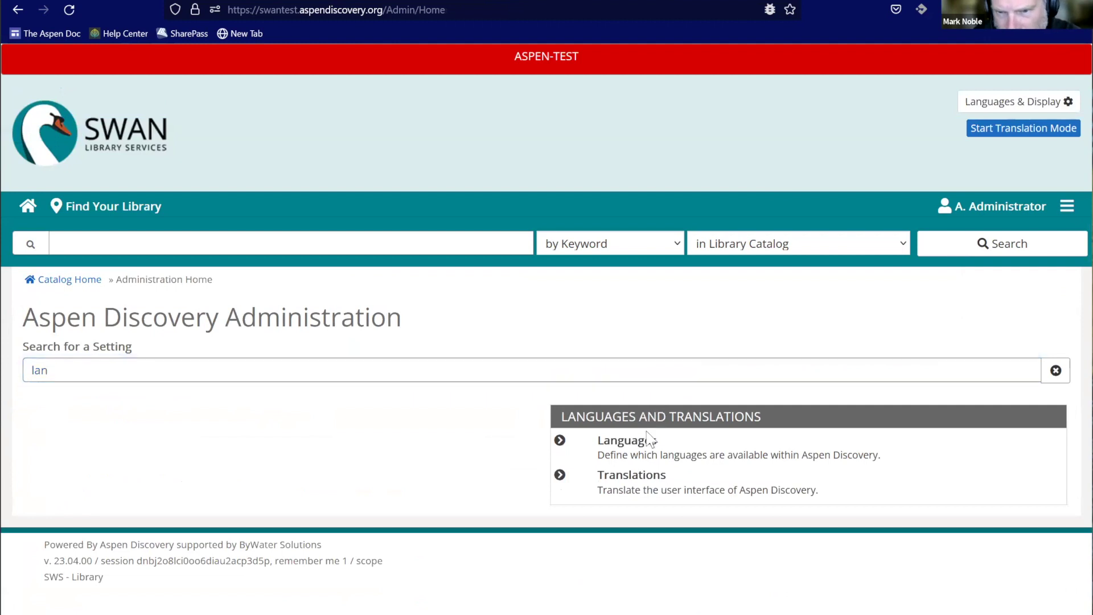
{"action": "left_click", "coordinate": [628, 440]}
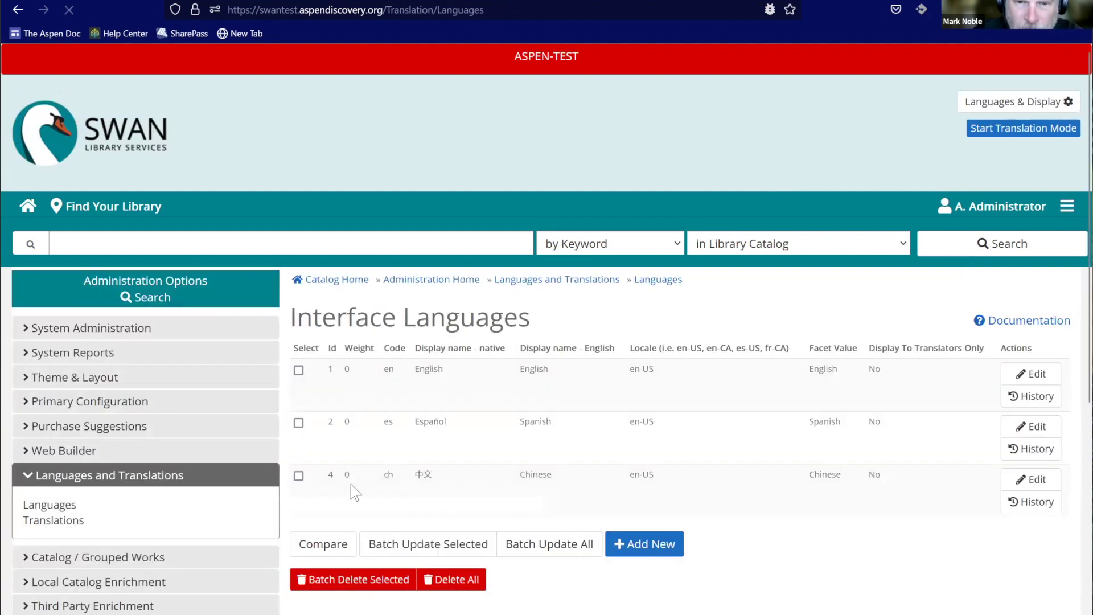
{"action": "left_click", "coordinate": [972, 480]}
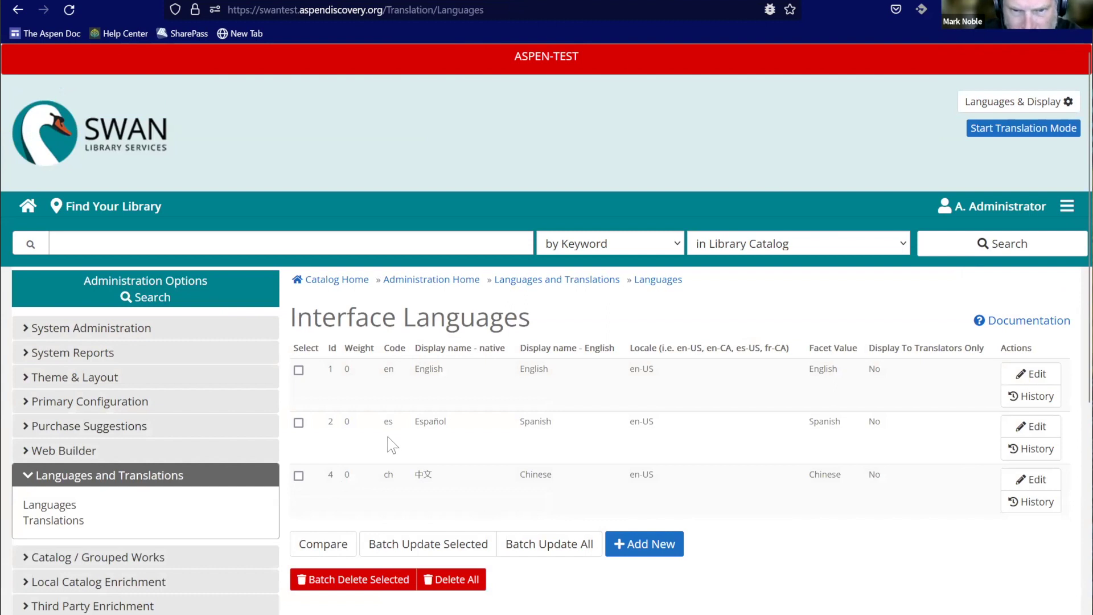
{"action": "left_click_drag", "start_coordinate": [334, 534], "coordinate": [296, 535]}
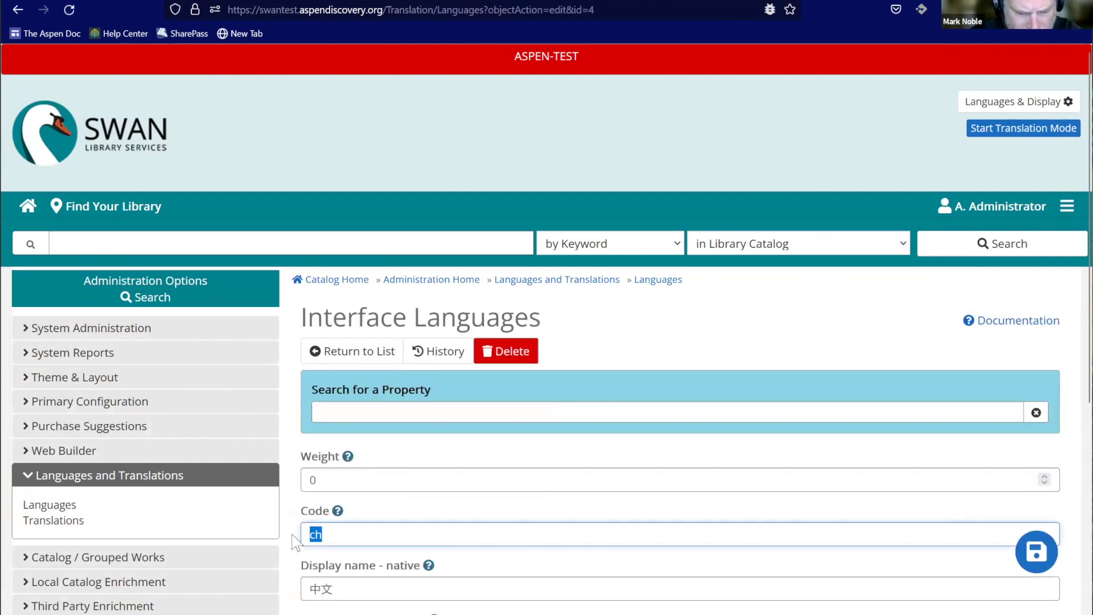
{"action": "type", "text": "zh"}
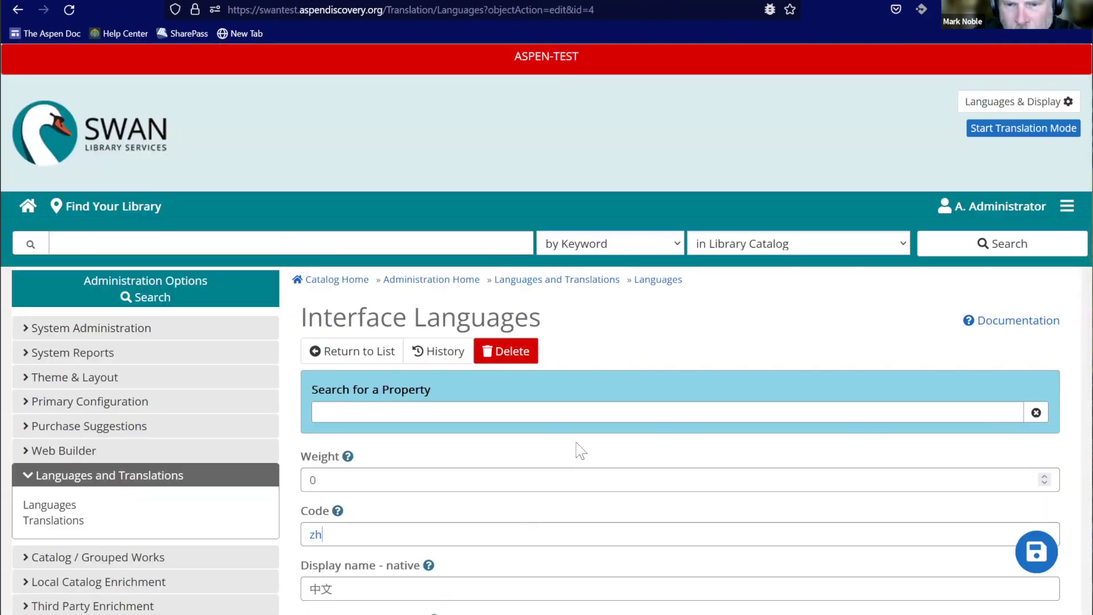
{"action": "scroll", "coordinate": [951, 506], "scroll_direction": "down", "scroll_amount": 2}
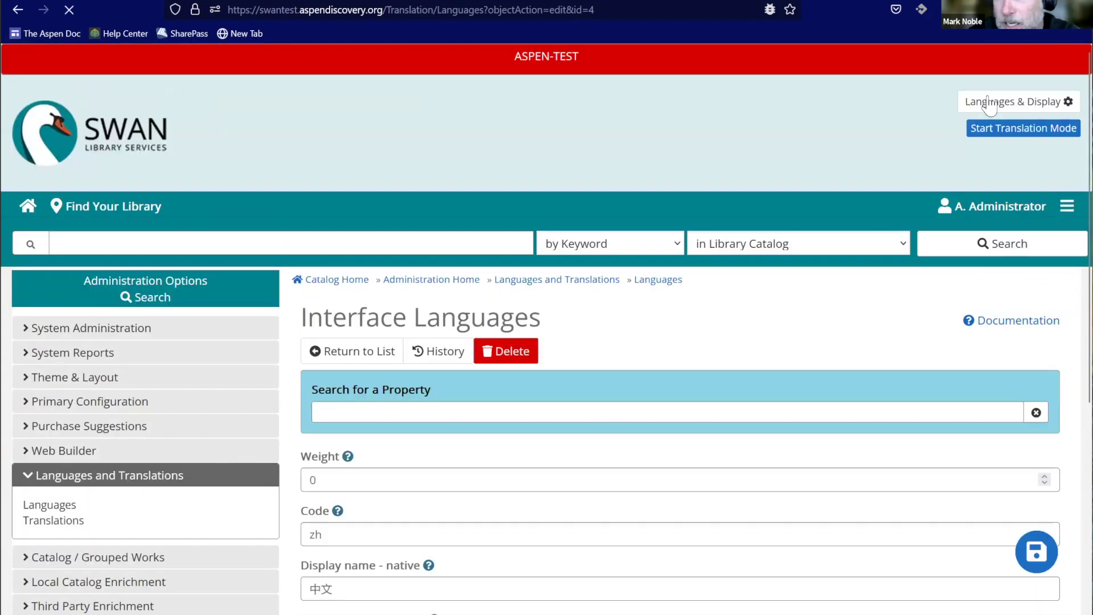
Step: Set the catalog display language to 中文 in Languages & Display preferences and save
{"action": "left_click", "coordinate": [1012, 101]}
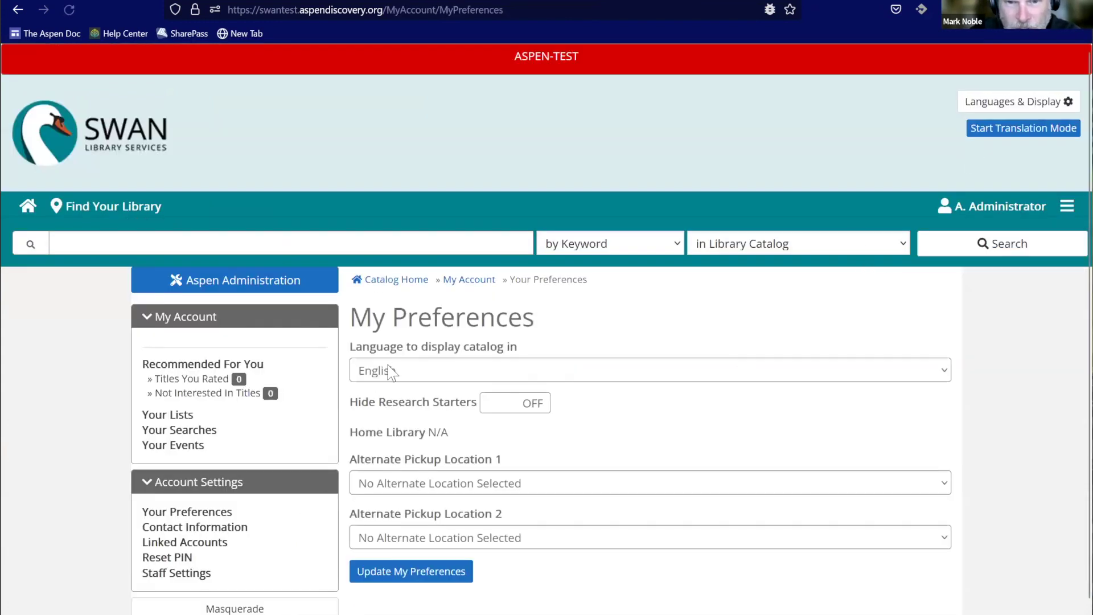
{"action": "left_click", "coordinate": [398, 380]}
{"action": "left_click", "coordinate": [384, 449]}
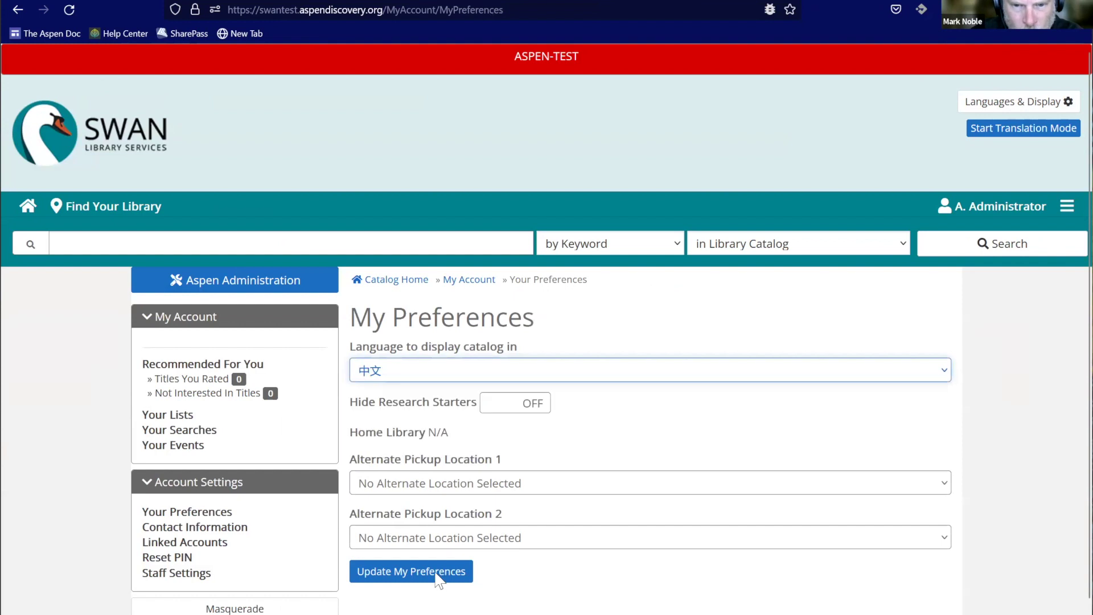
{"action": "left_click", "coordinate": [438, 575]}
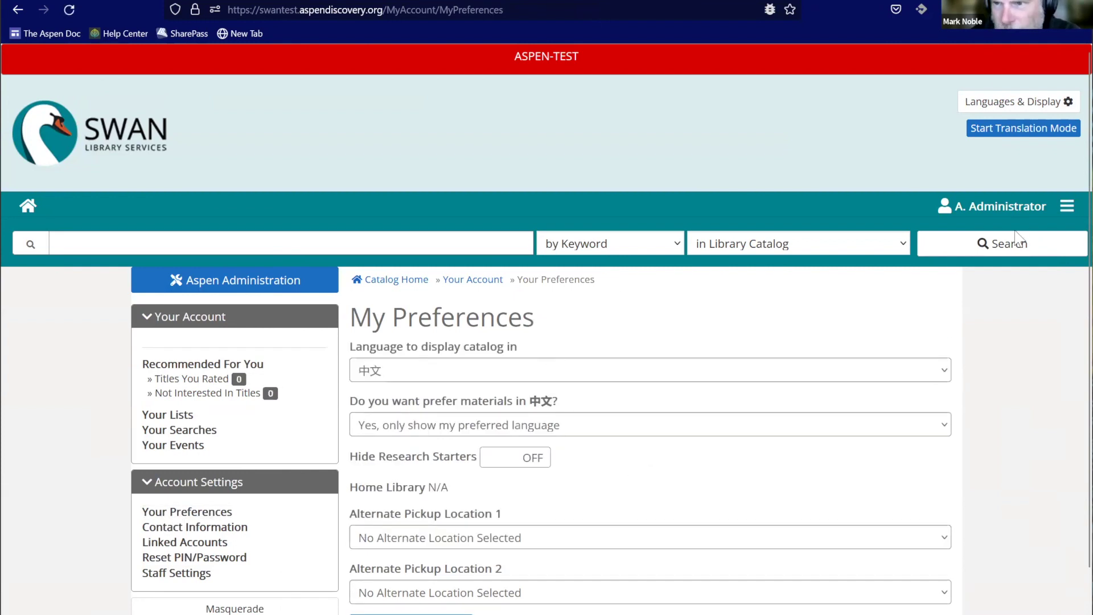
Step: View the Your Account page and its 为你推荐 recommendations in Chinese
{"action": "left_click", "coordinate": [1063, 211]}
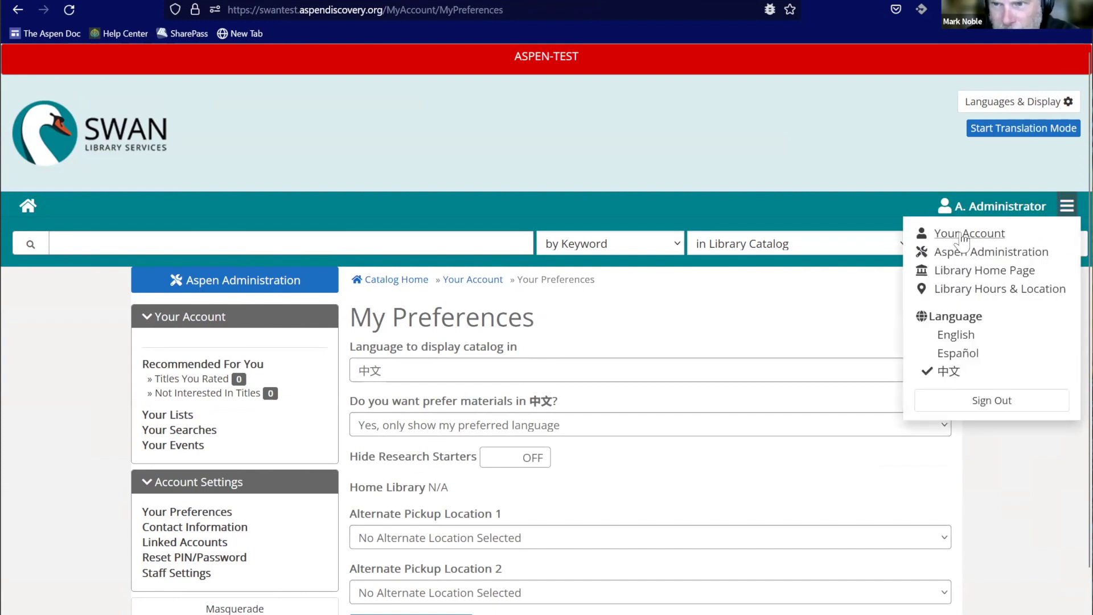
{"action": "left_click", "coordinate": [962, 239]}
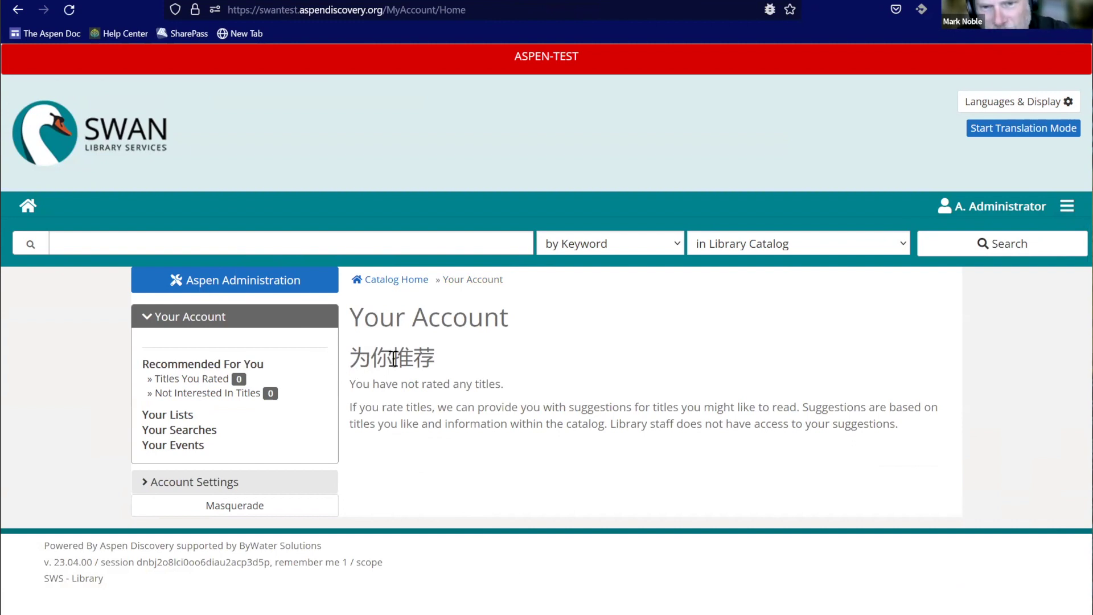
{"action": "left_click", "coordinate": [197, 364]}
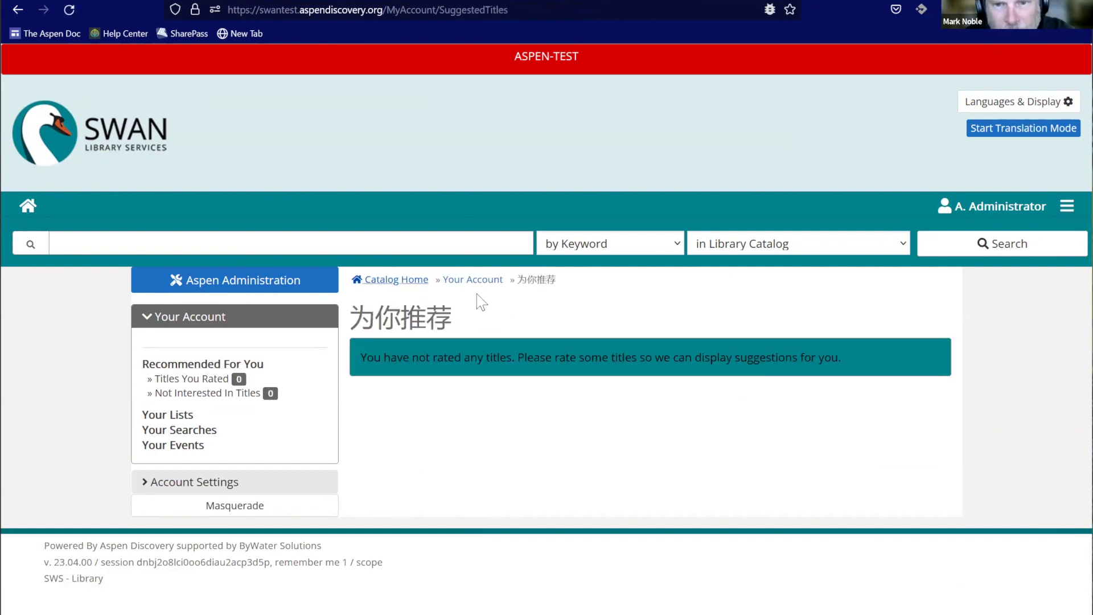
{"action": "left_click", "coordinate": [483, 280]}
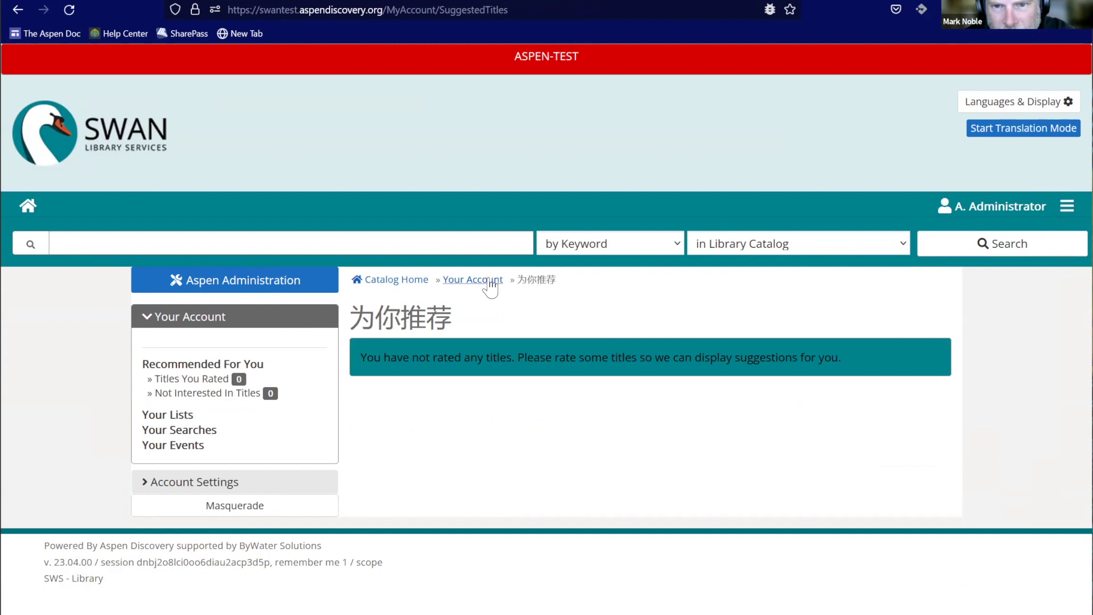
Step: Return to the Catalog Home page via the breadcrumb
{"action": "left_click", "coordinate": [406, 288]}
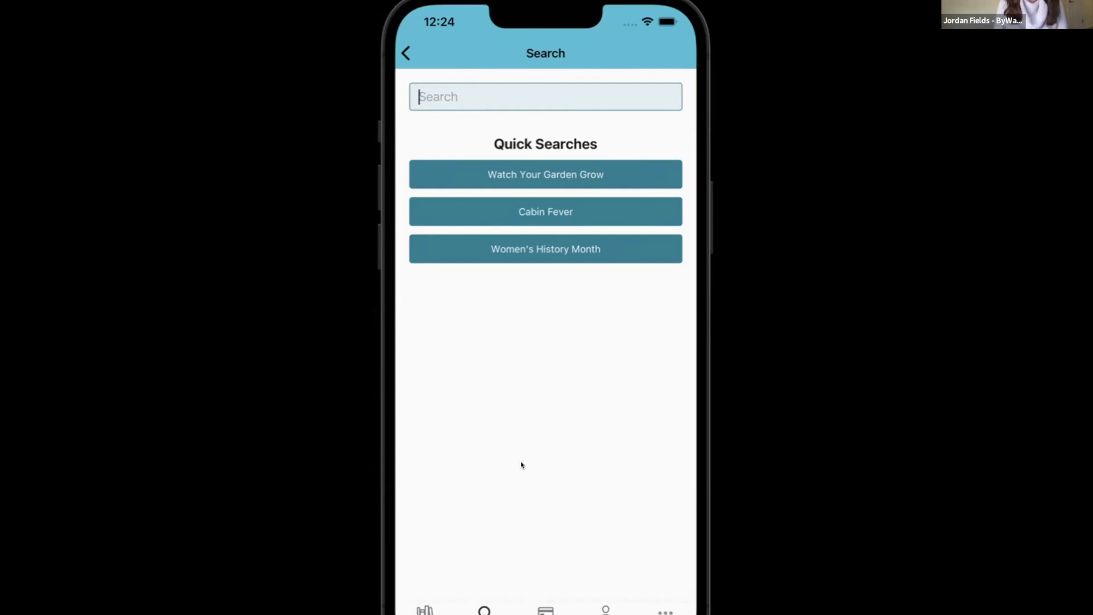
Step: Search the Aspen LiDA catalog for 'tulips'
{"action": "type", "text": "tulpi"}
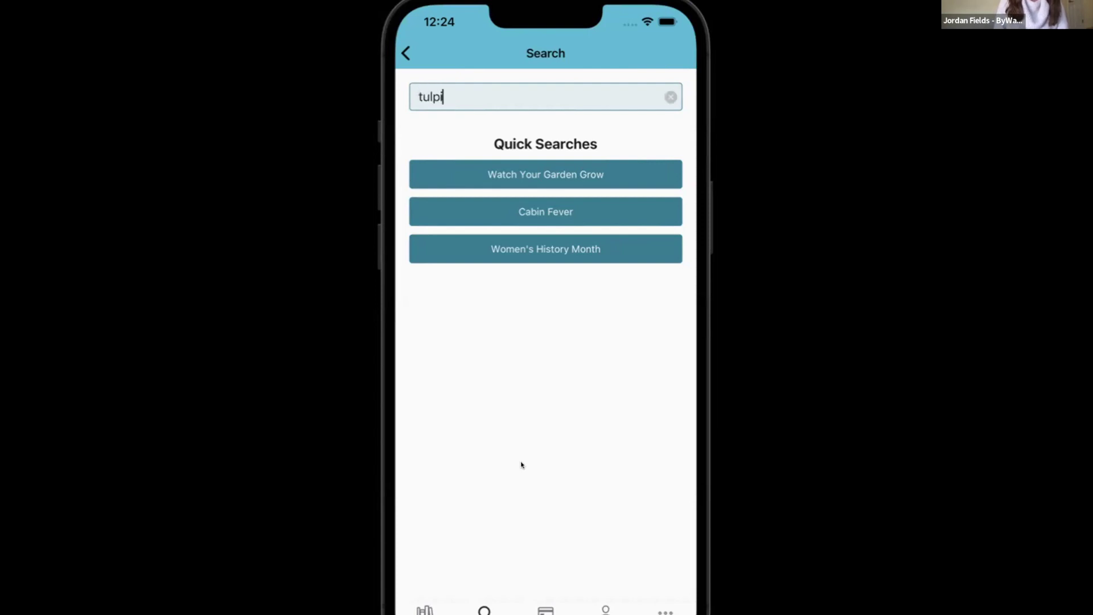
{"action": "key", "text": "BackSpace"}
{"action": "key", "text": "BackSpace"}
{"action": "type", "text": "ip"}
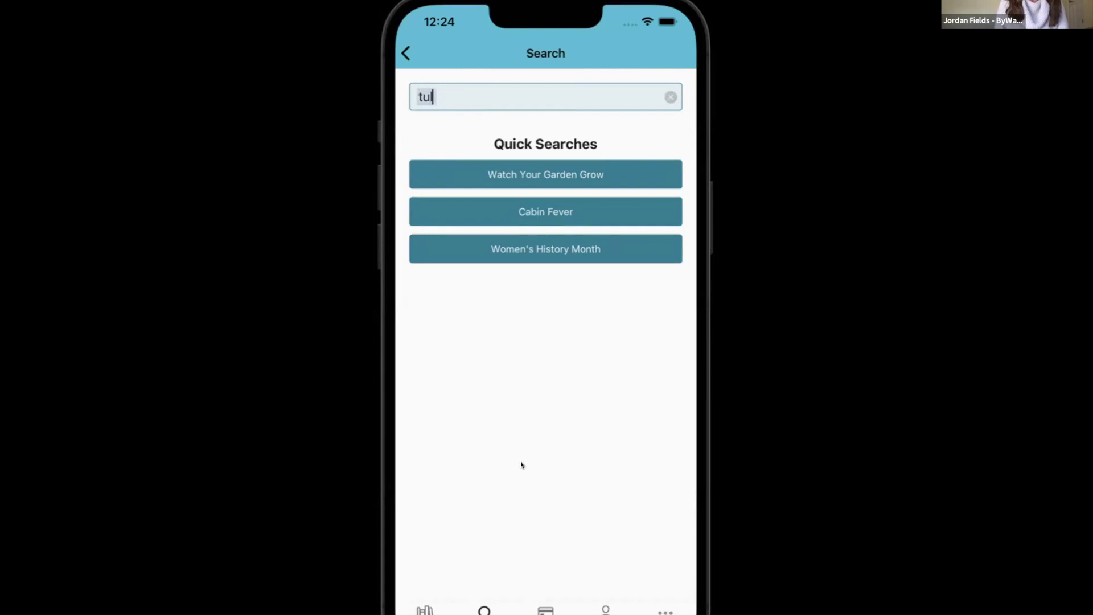
{"action": "type", "text": "s"}
{"action": "key", "text": "Return"}
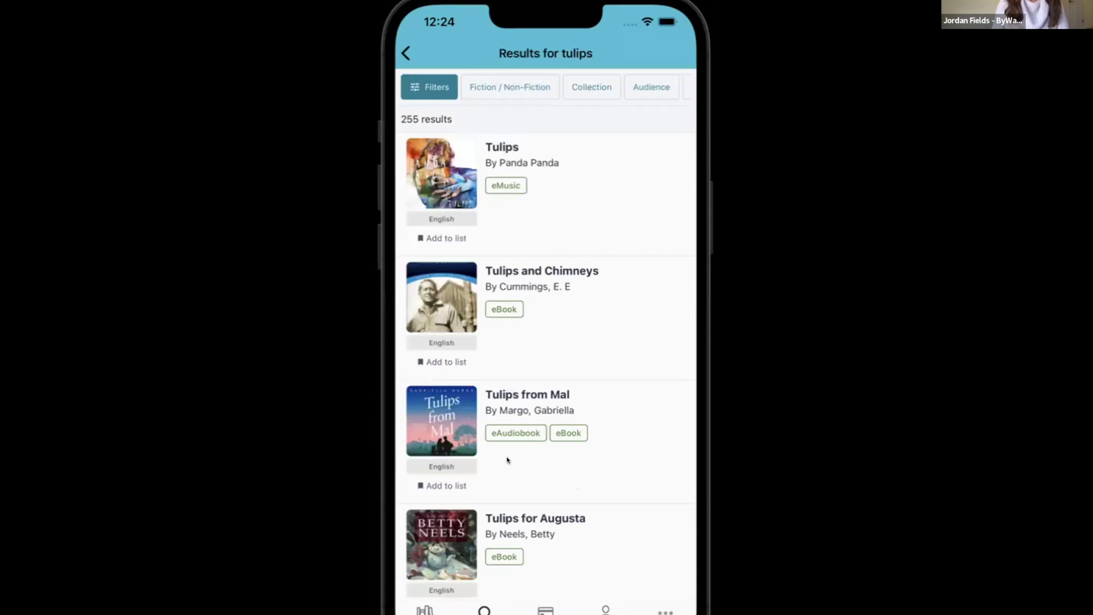
{"action": "left_click_drag", "start_coordinate": [593, 409], "coordinate": [568, 453]}
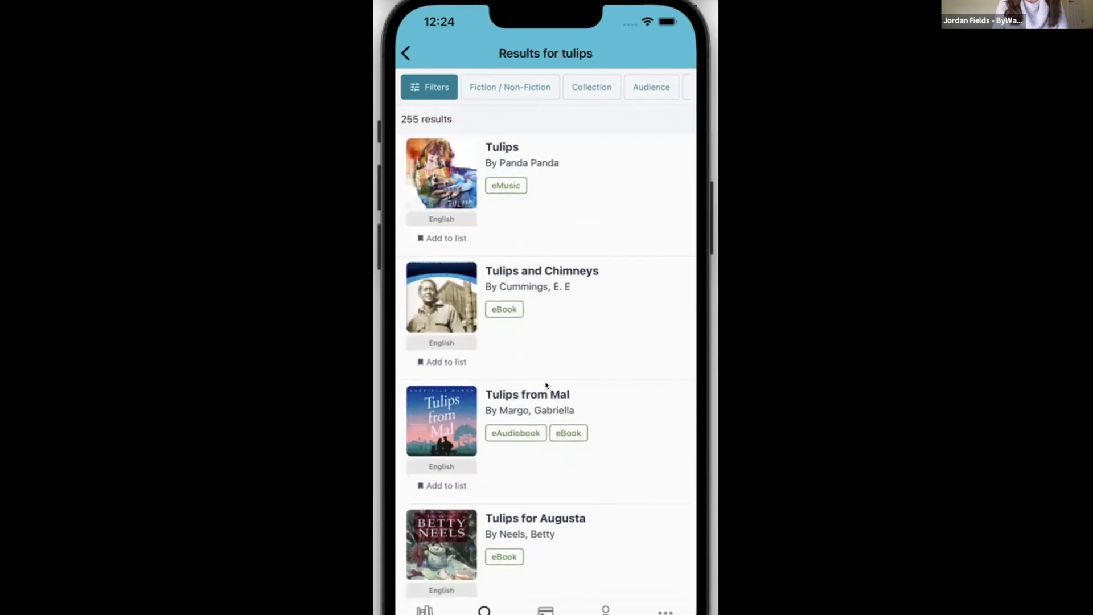
Step: Filter the tulips results by author, searching 'Michael' and selecting Susko, Michael A
{"action": "left_click", "coordinate": [425, 89]}
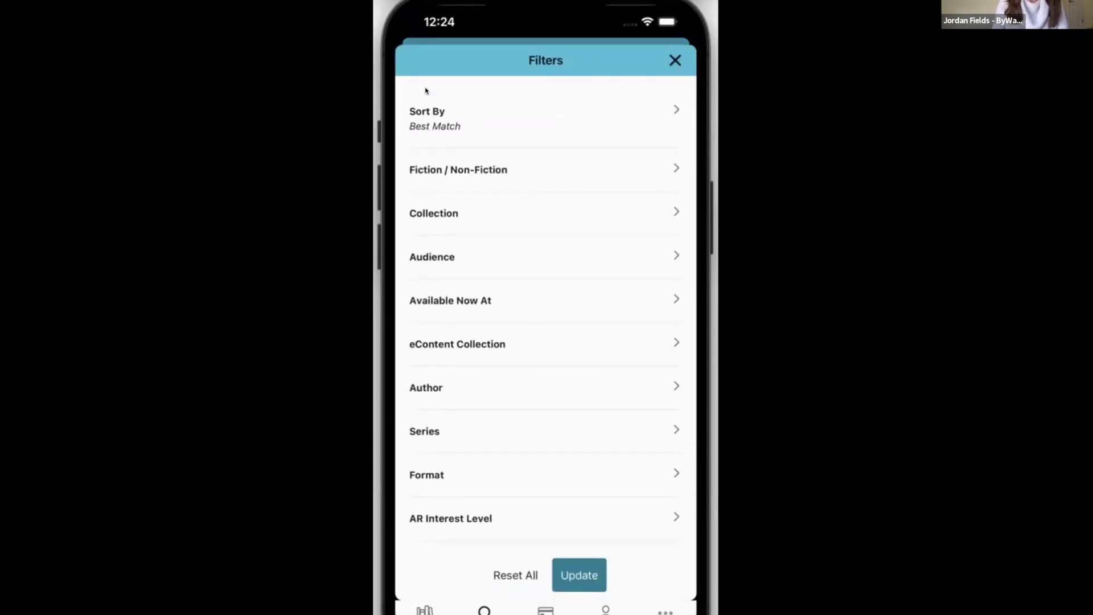
{"action": "left_click", "coordinate": [461, 388]}
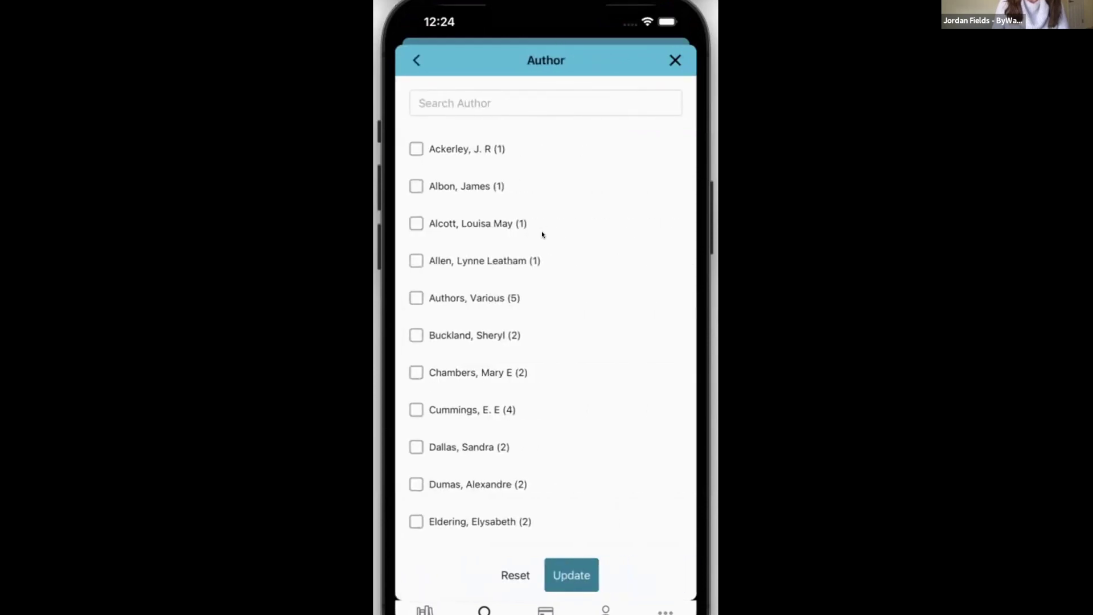
{"action": "left_click", "coordinate": [551, 104]}
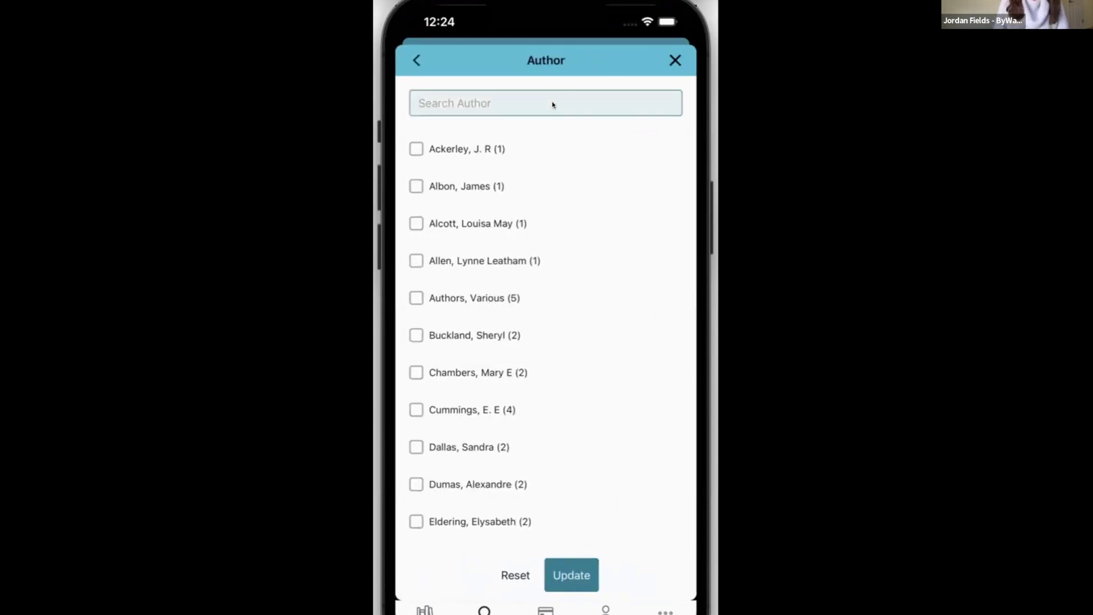
{"action": "type", "text": "Michael"}
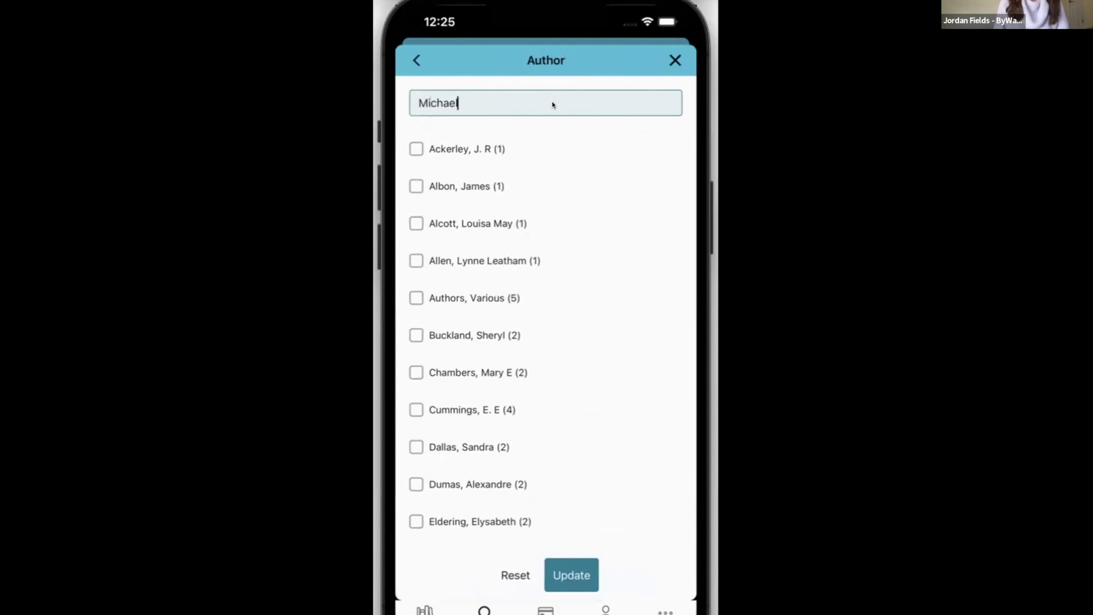
{"action": "key", "text": "Return"}
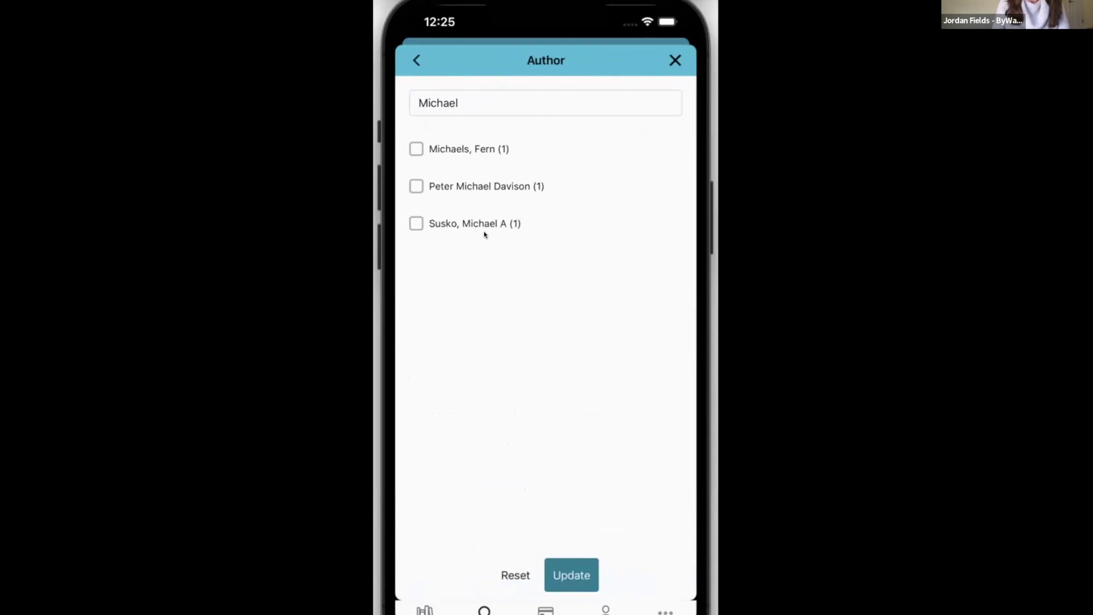
{"action": "left_click", "coordinate": [414, 223]}
Step: Apply the Susko author filter, then change the app interface language to Español
{"action": "left_click", "coordinate": [575, 572]}
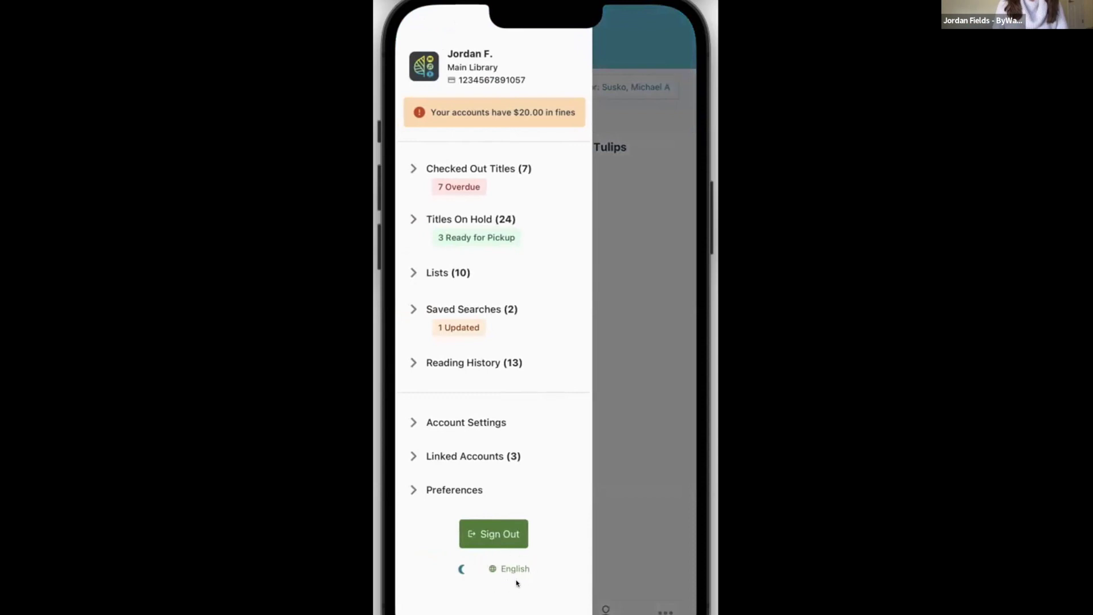
{"action": "left_click", "coordinate": [509, 566]}
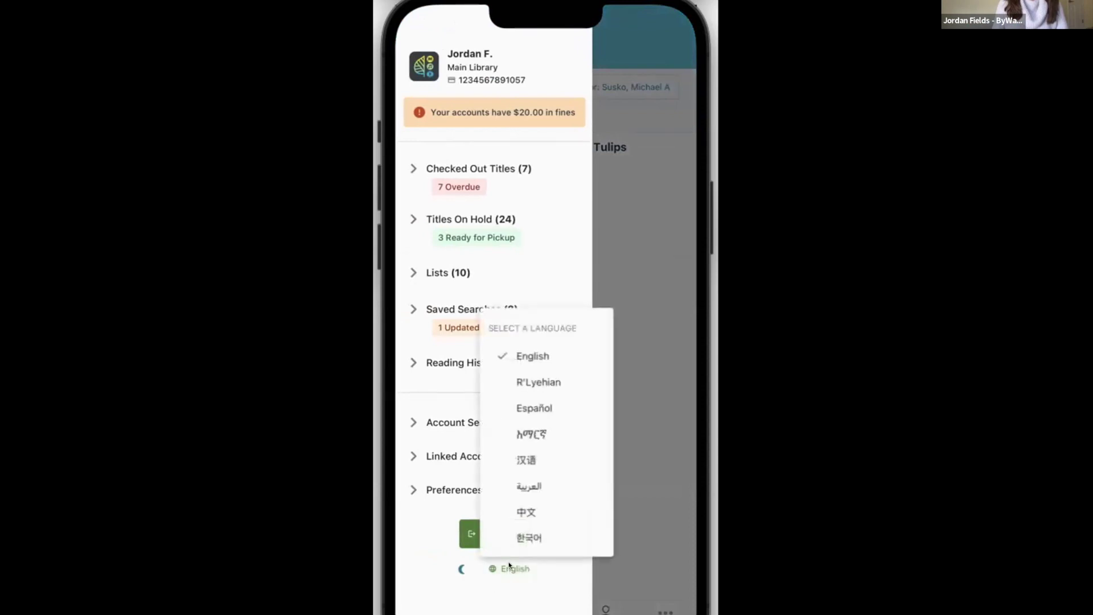
{"action": "left_click", "coordinate": [540, 409]}
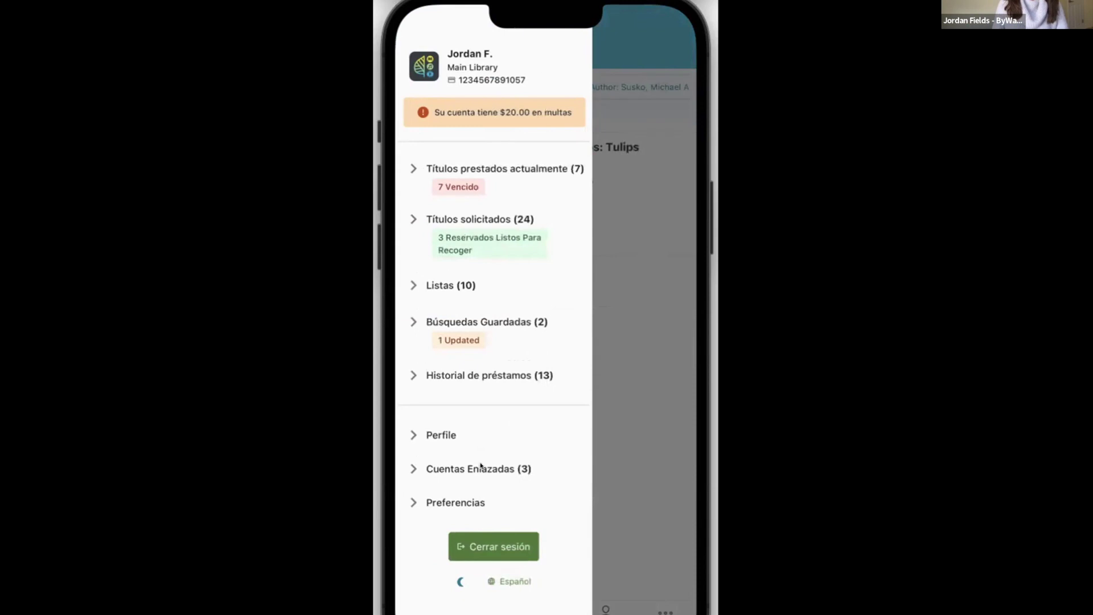
Step: Open Títulos prestados actualmente and reload the checked-out titles list
{"action": "left_click", "coordinate": [507, 181]}
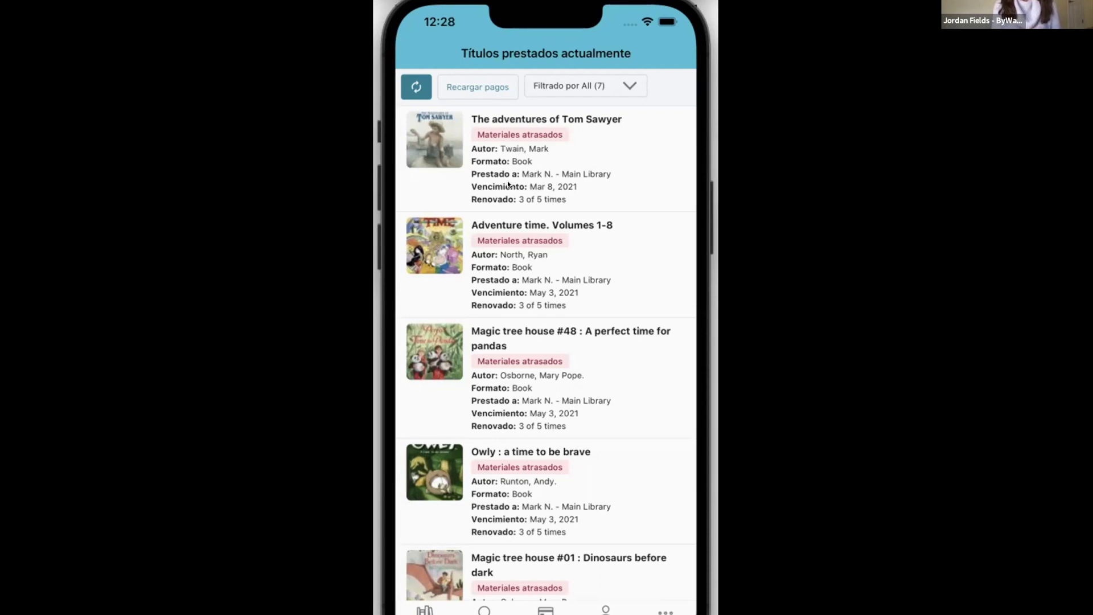
{"action": "left_click", "coordinate": [457, 89]}
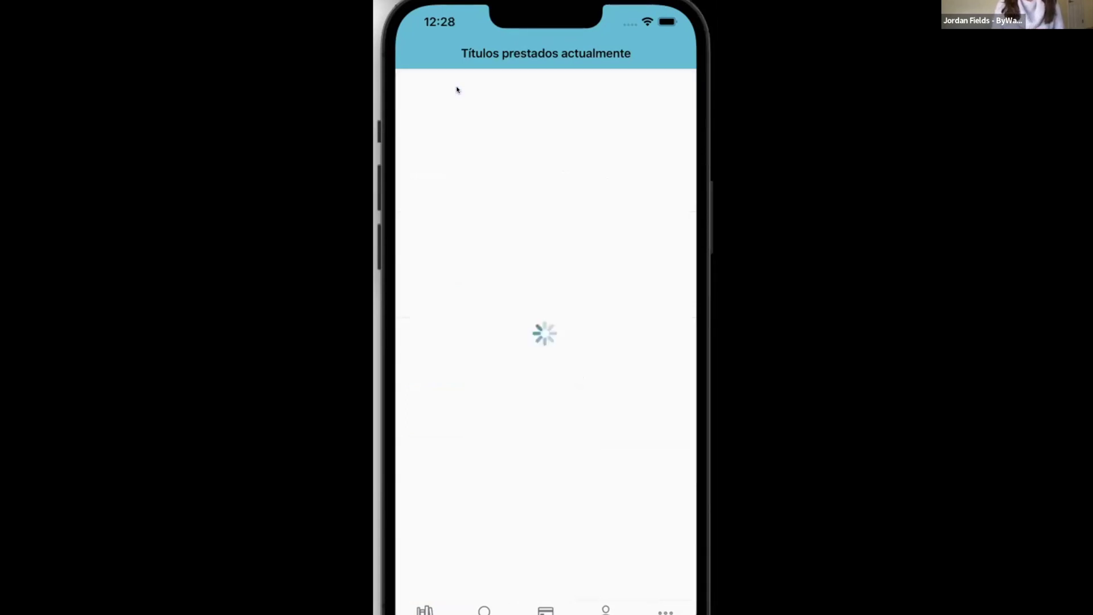